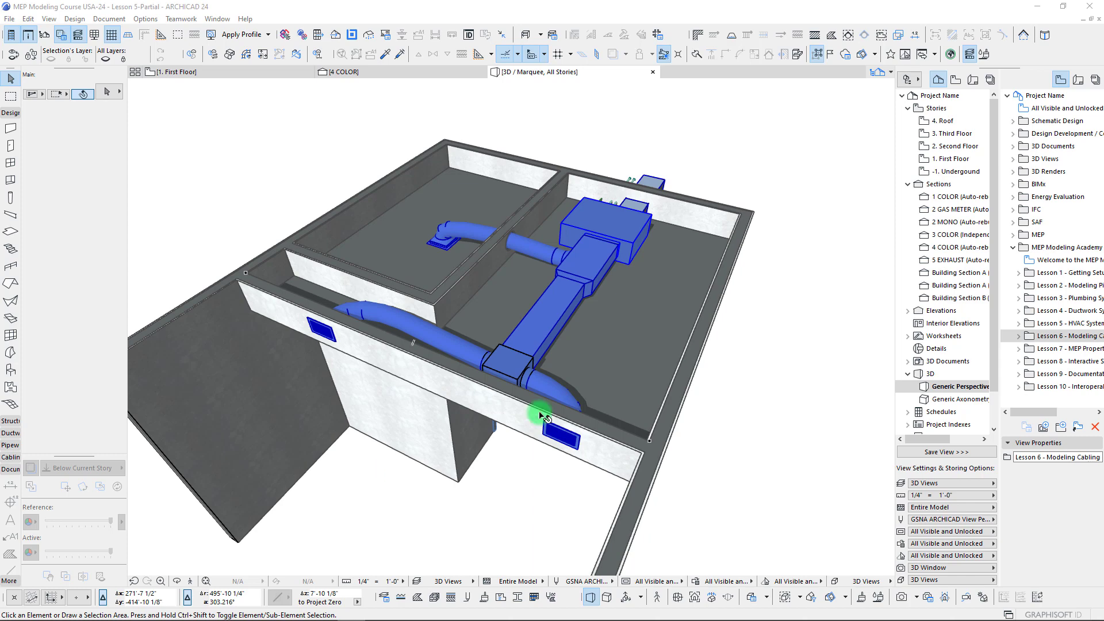
Step: Examine the ductwork layout in the 3D view and on the first floor plan, ending back in 3D
shift+middle_drag(502, 344, 504, 348)
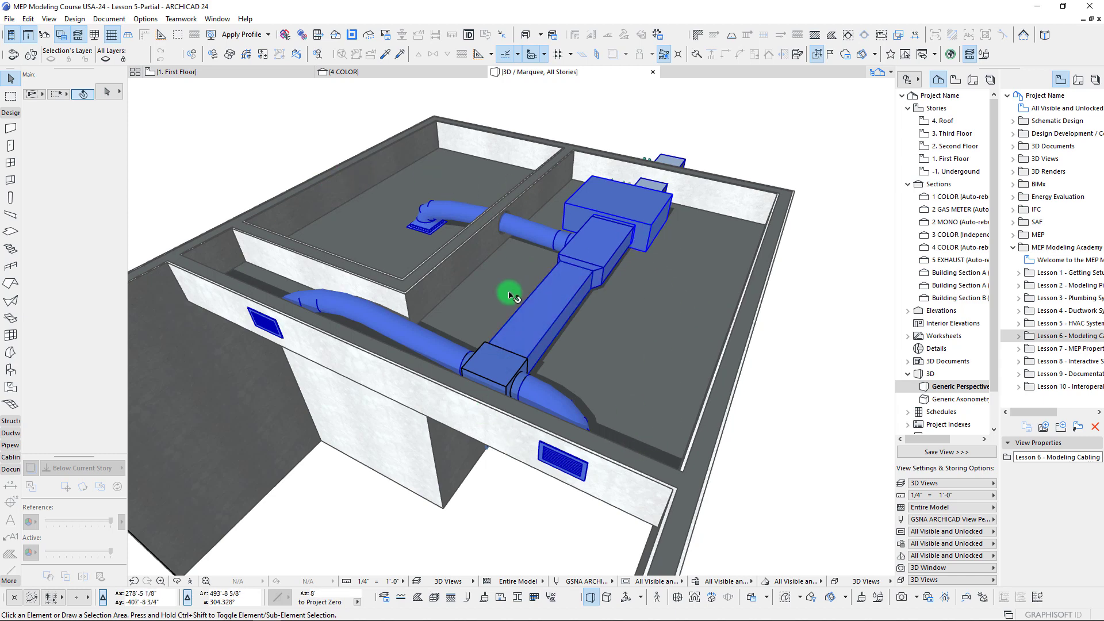
shift+middle_drag(509, 295, 440, 331)
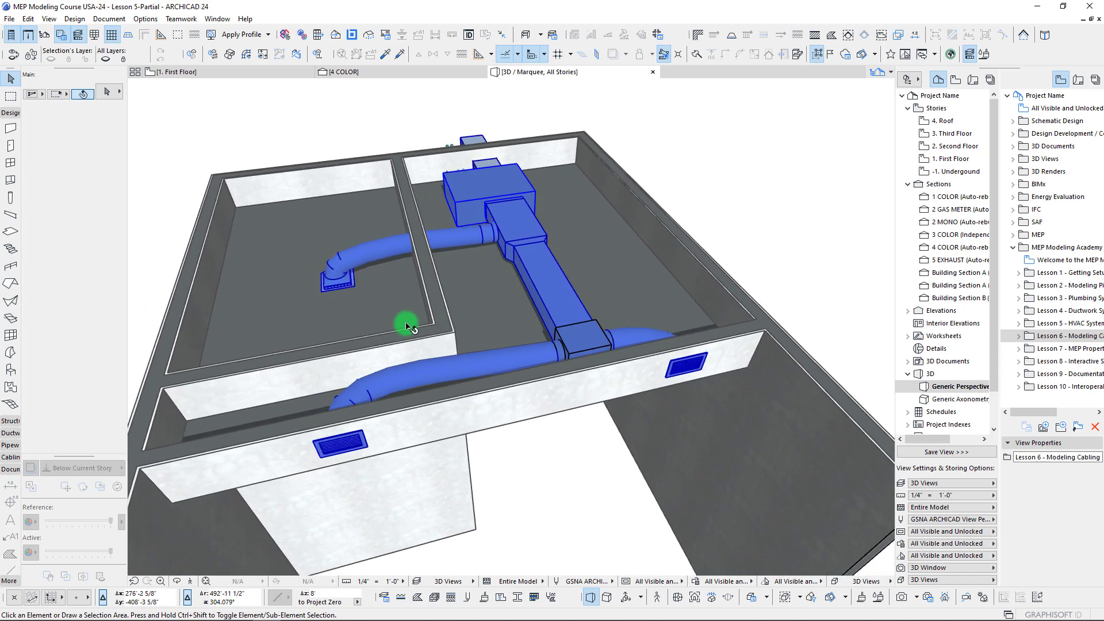
key(F2)
middle_drag(758, 422, 589, 376)
scroll(611, 353, up, 4)
scroll(622, 184, up, 3)
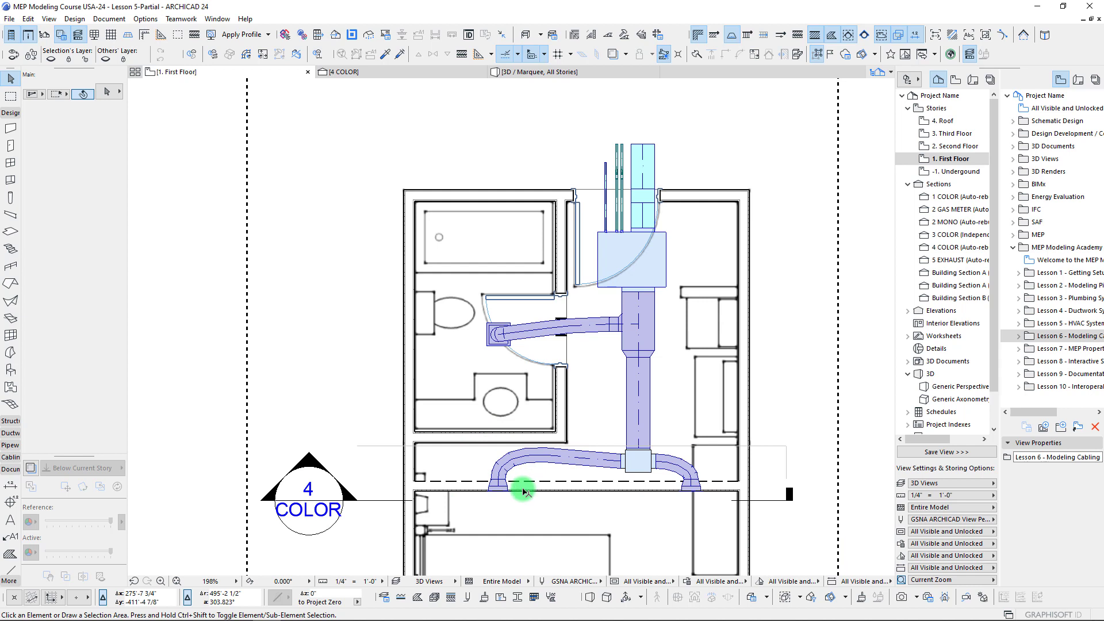
scroll(494, 451, down, 3)
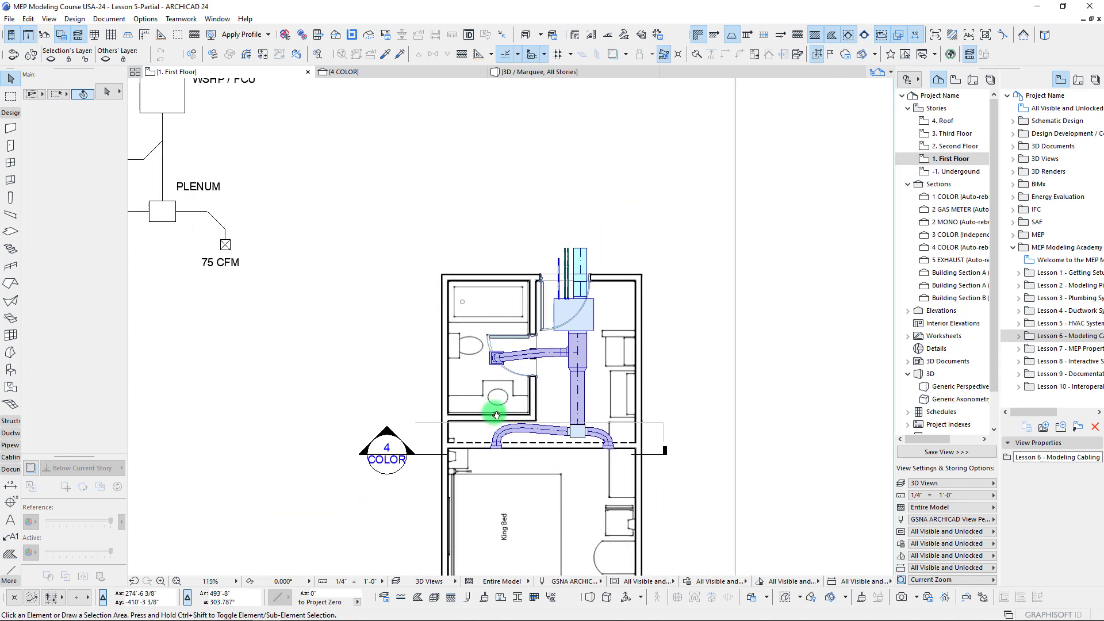
click(542, 73)
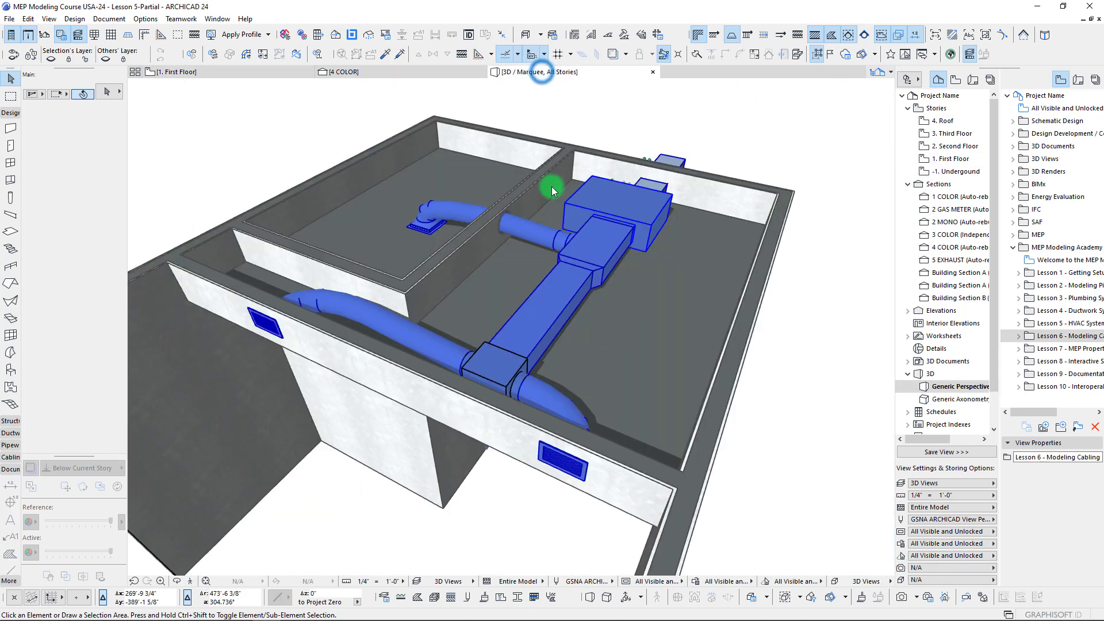
Step: Select the sidewall grille nearest the flexible duct's short bend and start creating openings from the selection
shift+middle_drag(547, 180, 518, 197)
mouse_move(448, 380)
shift+middle_down()
mouse_move(540, 293)
mouse_move(540, 361)
mouse_move(587, 448)
mouse_move(570, 357)
mouse_move(564, 419)
mouse_move(574, 387)
mouse_move(523, 383)
mouse_move(682, 296)
mouse_move(719, 291)
mouse_move(677, 367)
mouse_move(581, 419)
mouse_move(583, 433)
shift+middle_up()
click(579, 390)
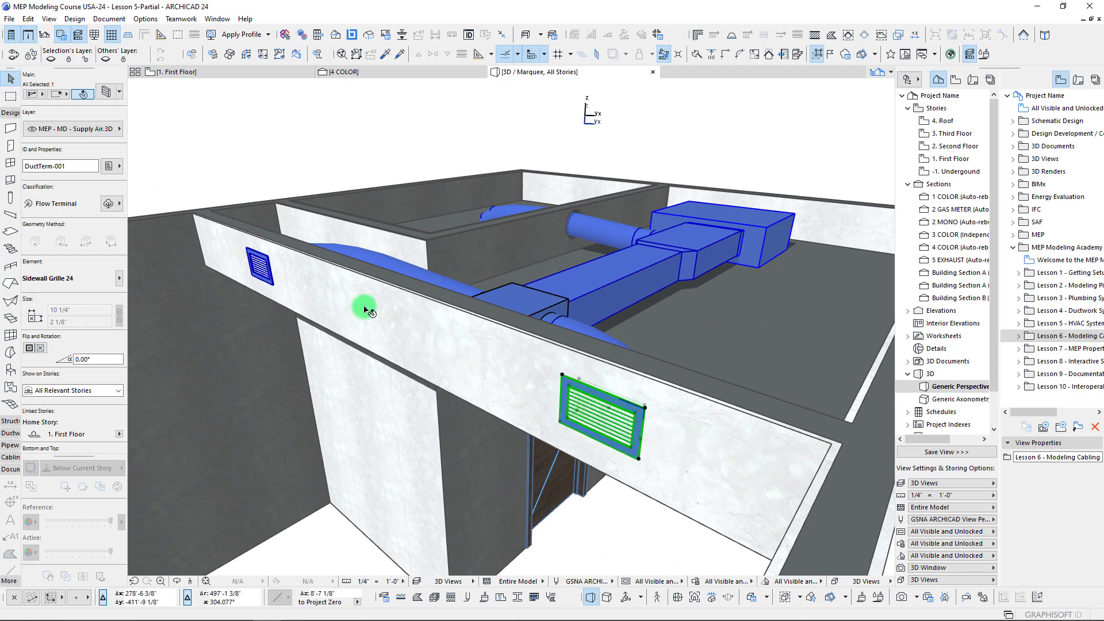
shift+middle_drag(620, 426, 552, 338)
right_click(554, 339)
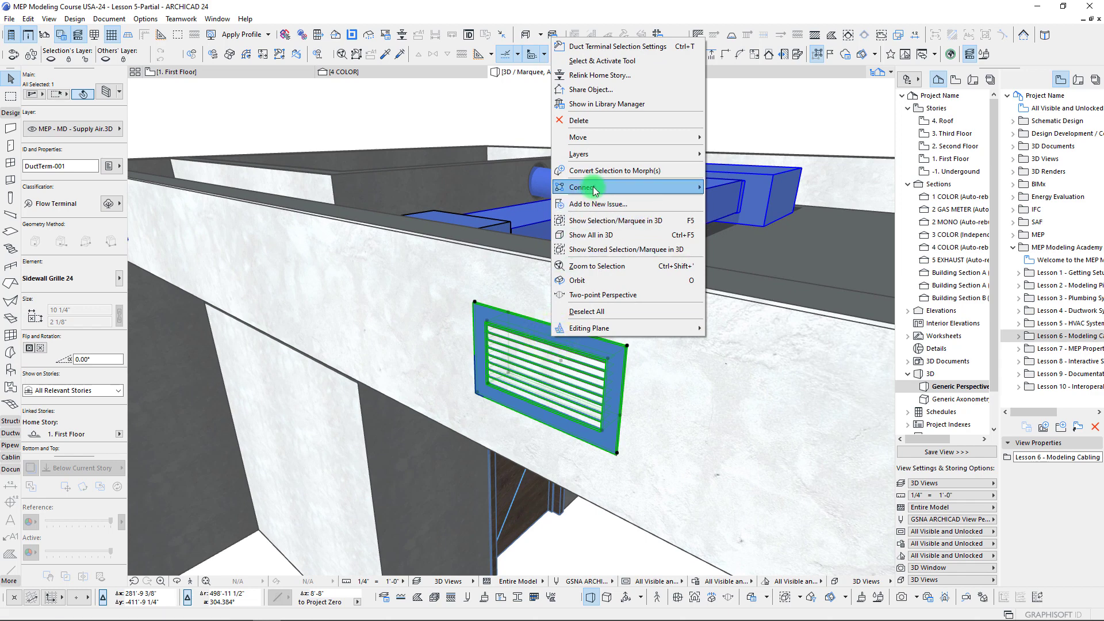
mouse_move(575, 187)
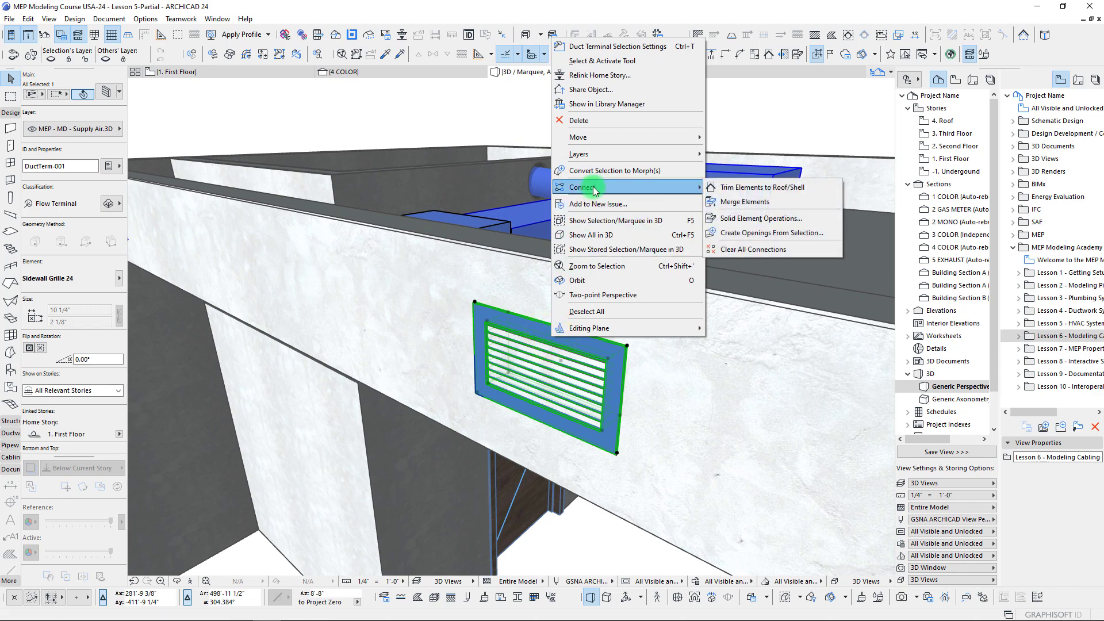
click(761, 236)
drag(377, 159, 204, 116)
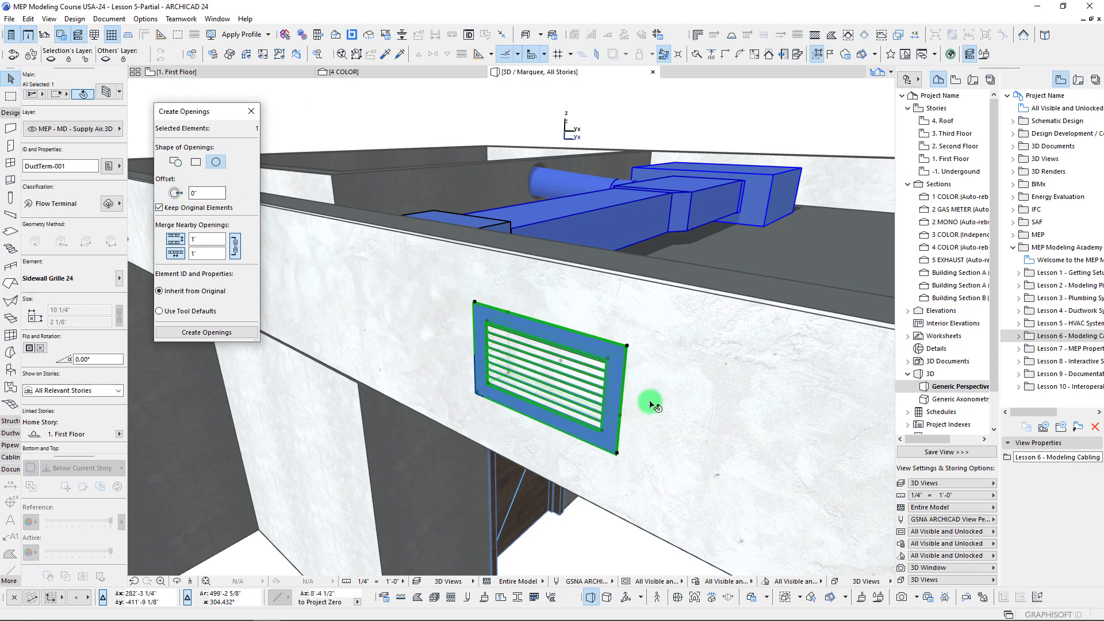
Step: Set the shape of the openings to follow the grille's own shape instead of circular
click(600, 435)
click(175, 162)
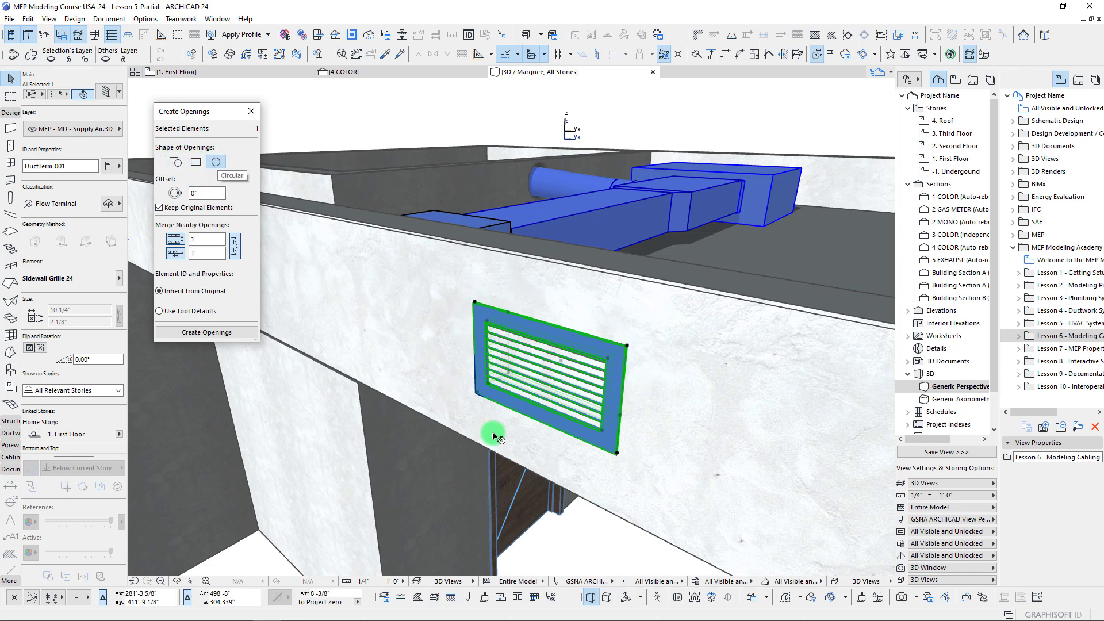
click(199, 163)
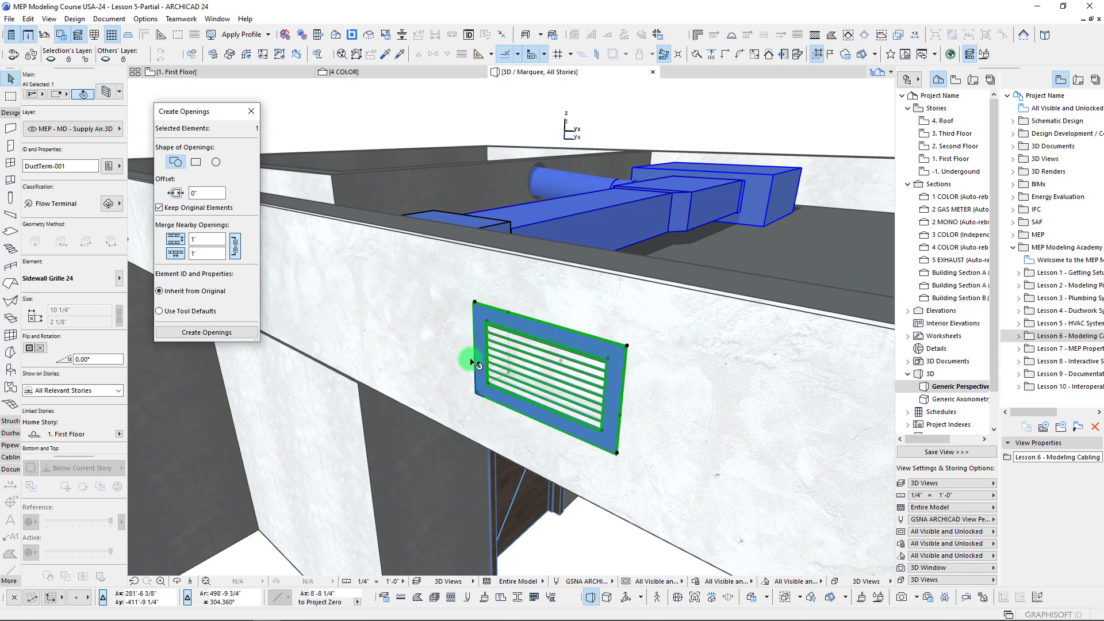
Step: Review the offset and Merge Nearby Openings settings against the grille in the wall
click(205, 191)
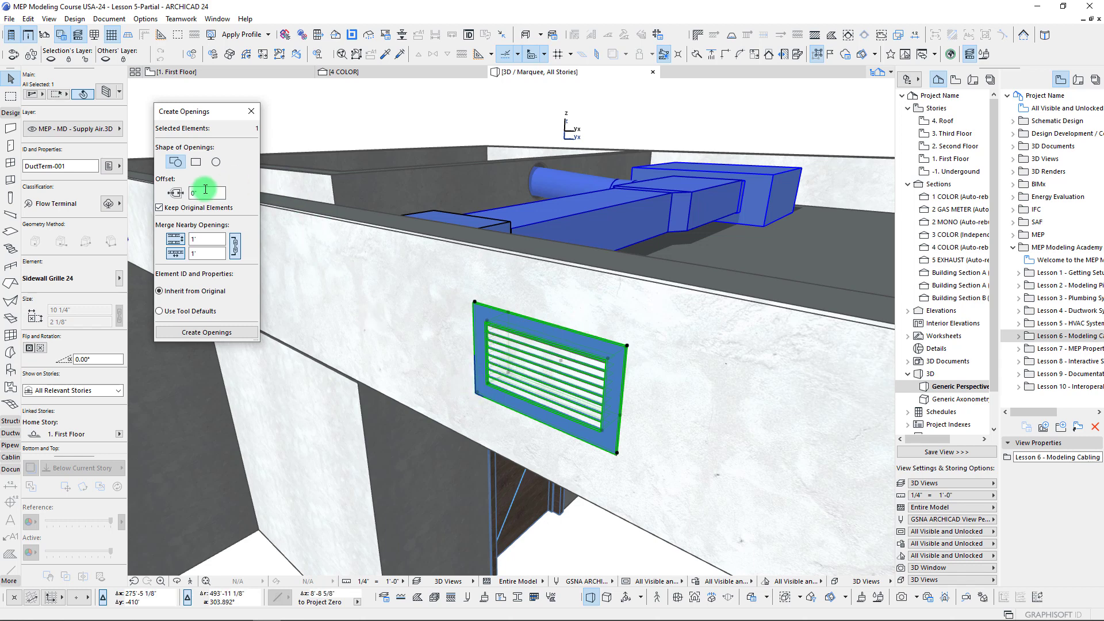
click(502, 313)
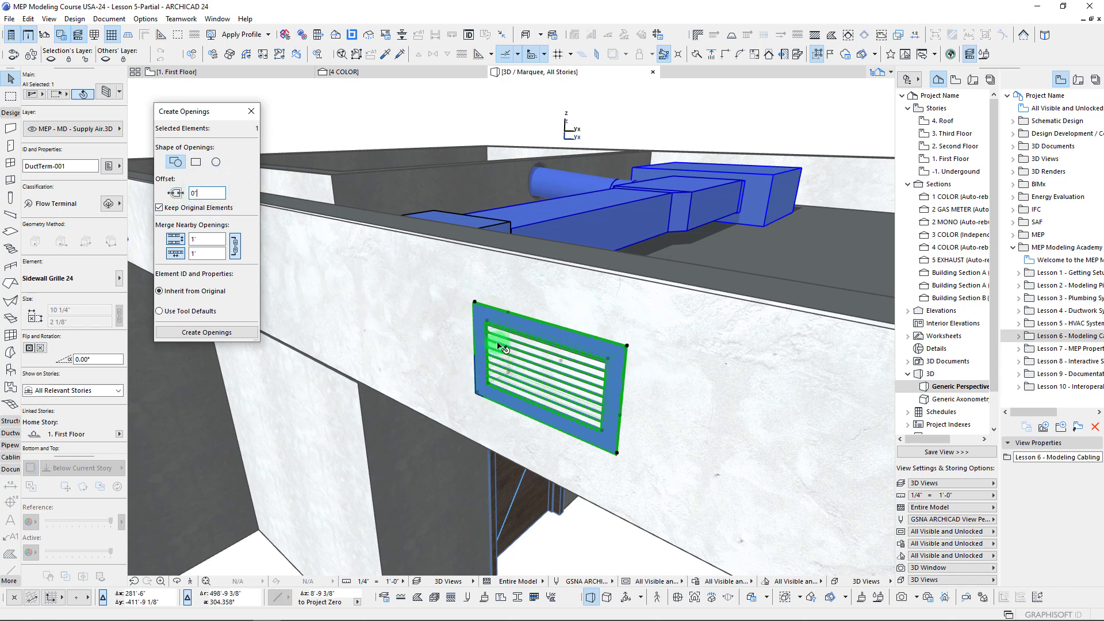
scroll(630, 390, up, 5)
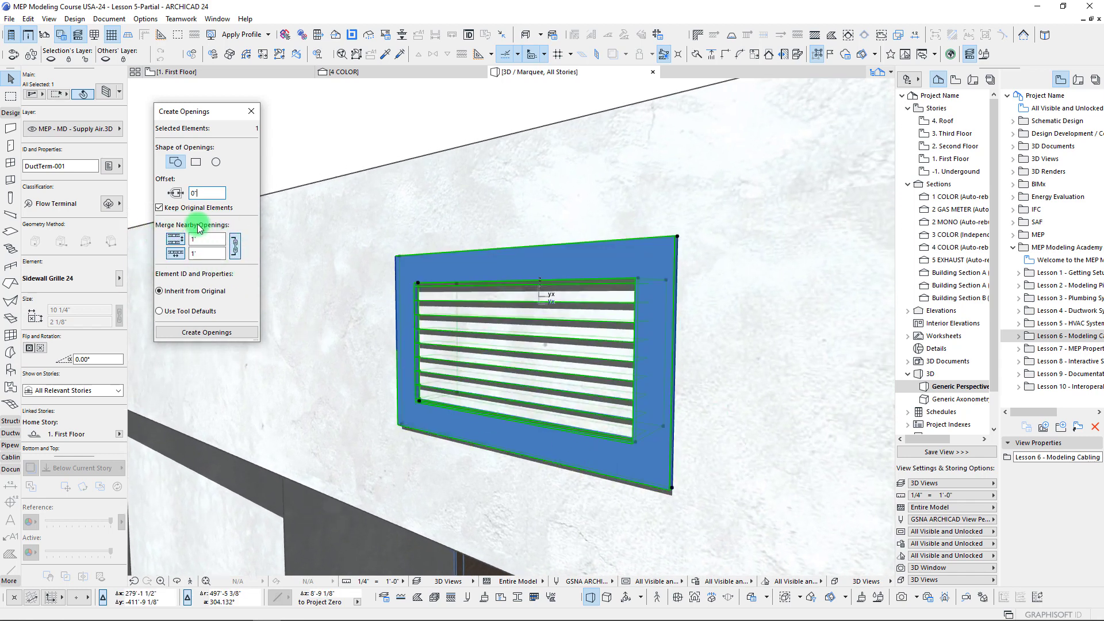
shift+middle_drag(370, 333, 257, 301)
click(178, 243)
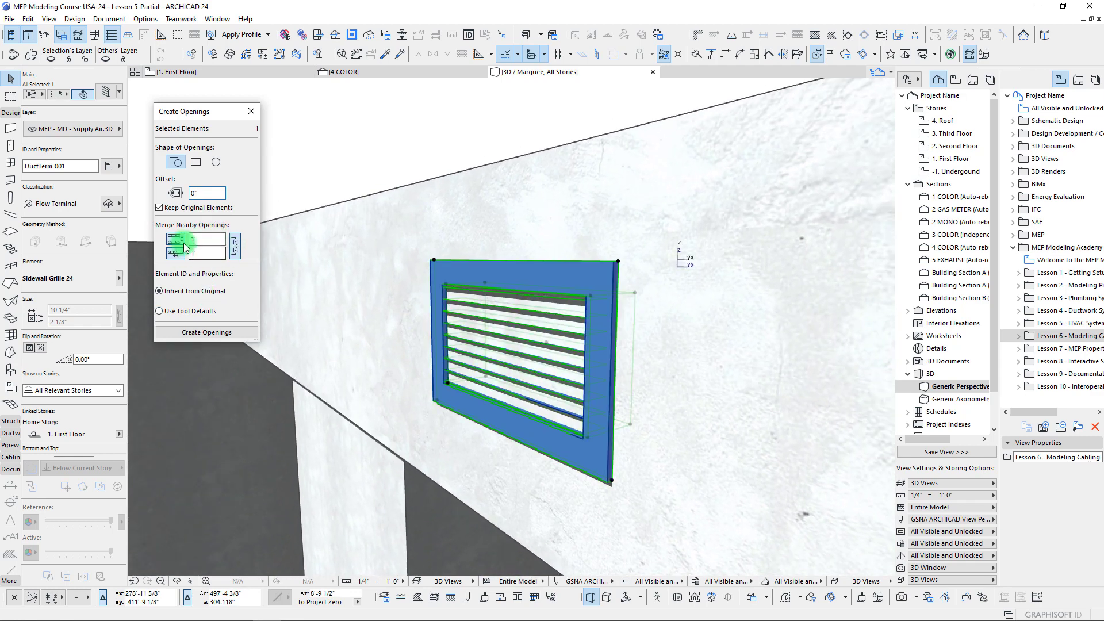
shift+middle_drag(423, 255, 529, 278)
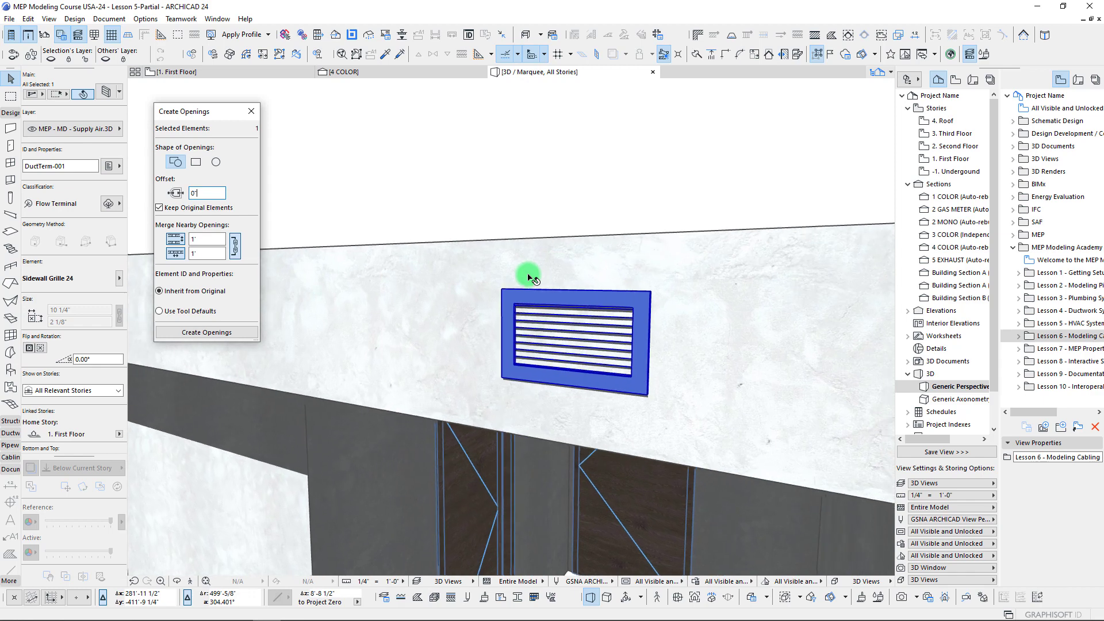
click(193, 240)
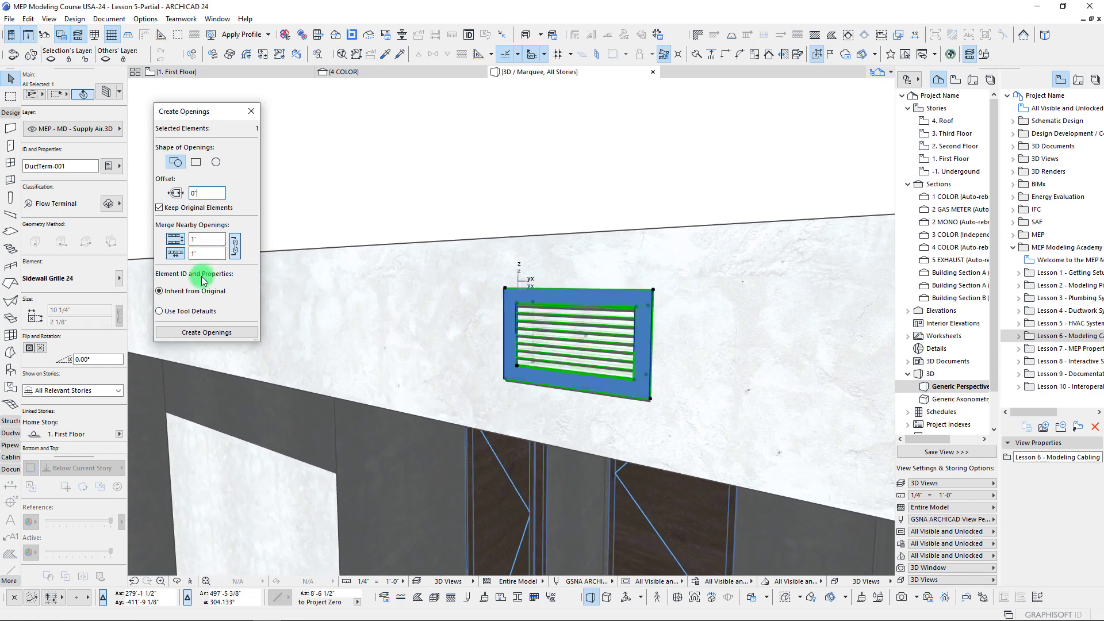
scroll(648, 349, up, 5)
scroll(498, 313, down, 3)
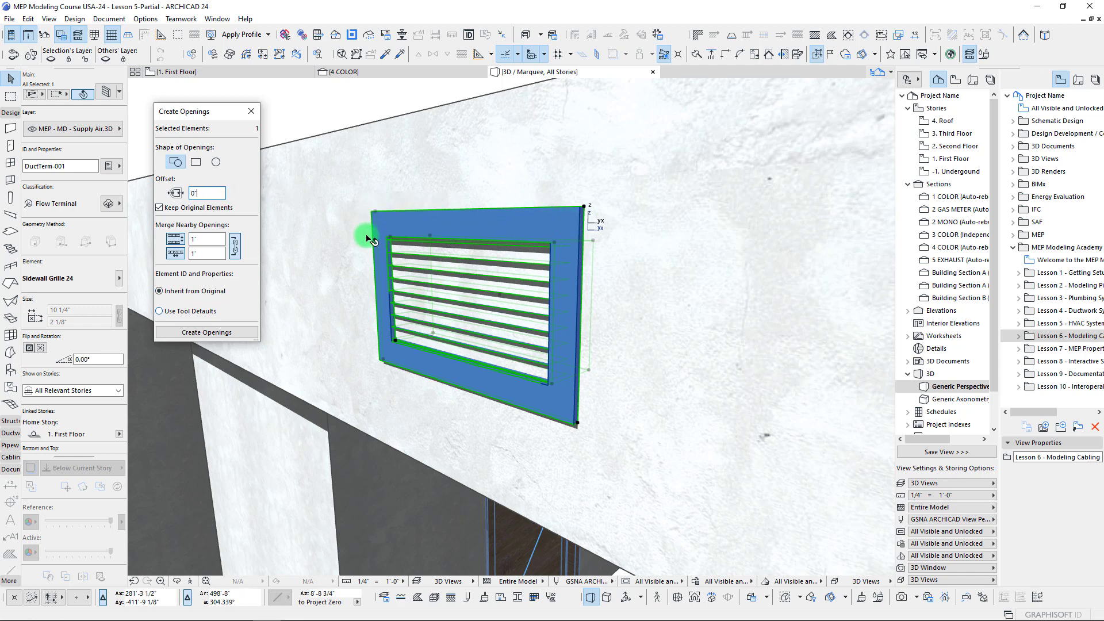
Step: Compare the grille's element ID with the default ID of the Opening tool
click(76, 167)
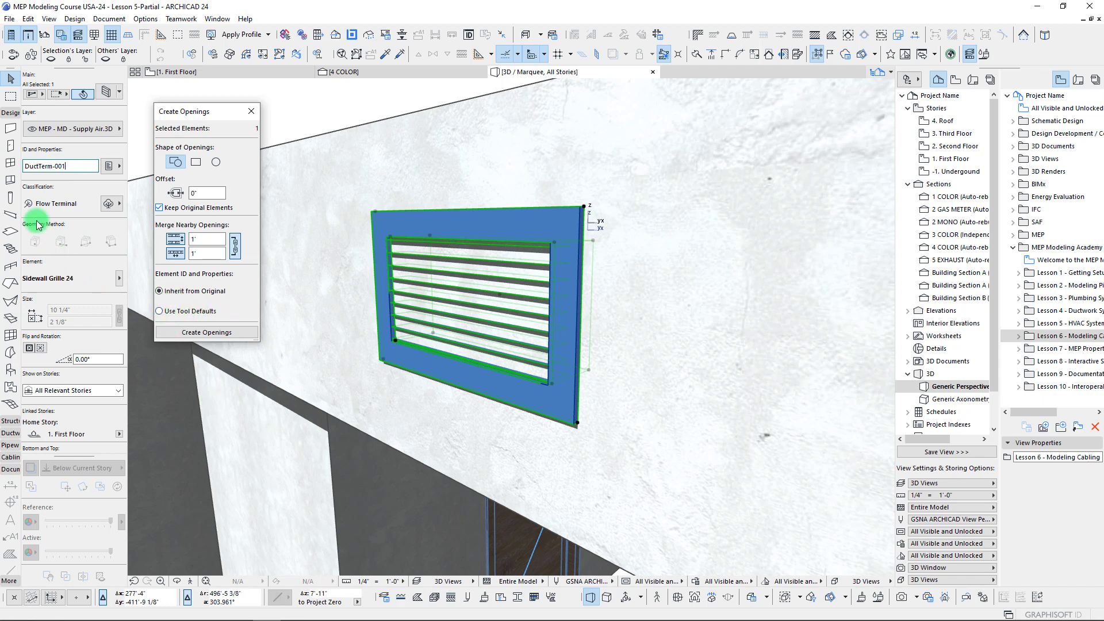
click(407, 296)
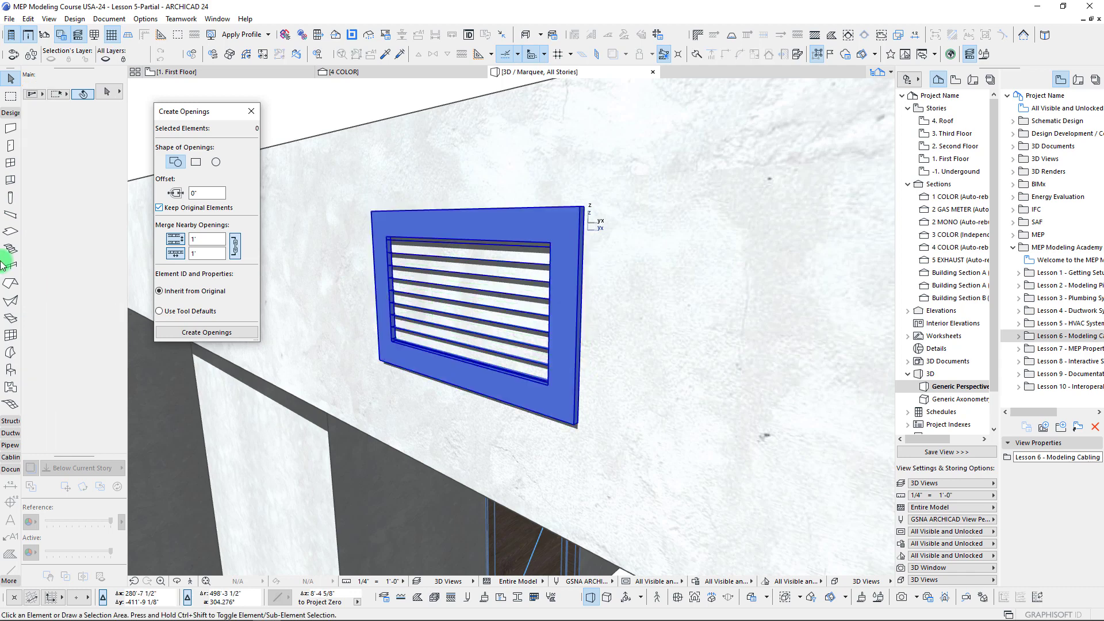
click(10, 180)
click(57, 128)
double_click(34, 128)
click(59, 128)
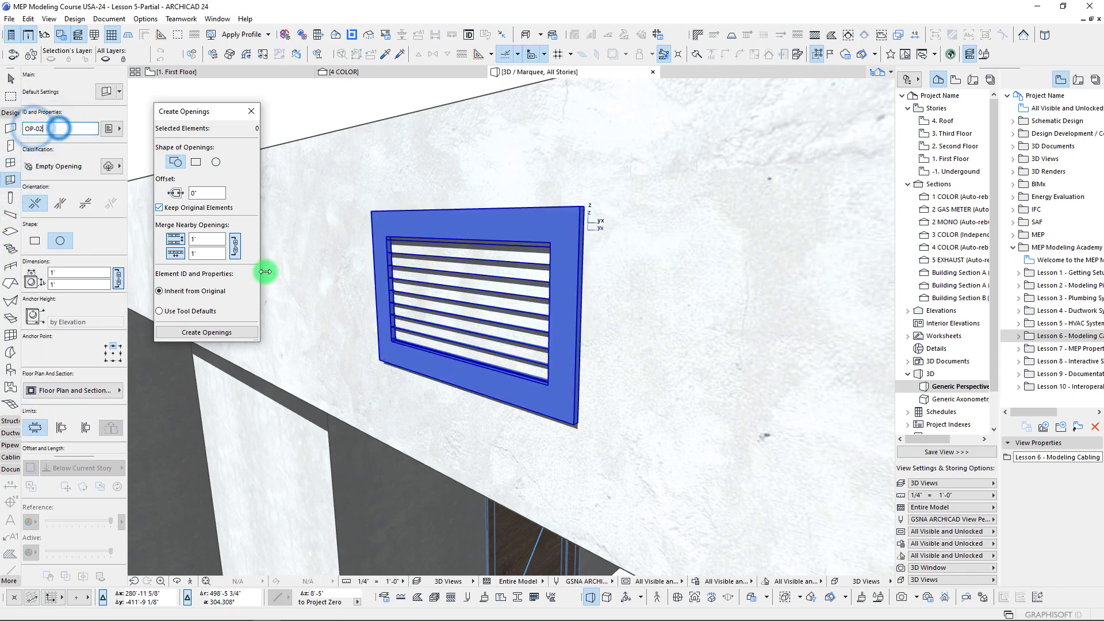
key(Escape)
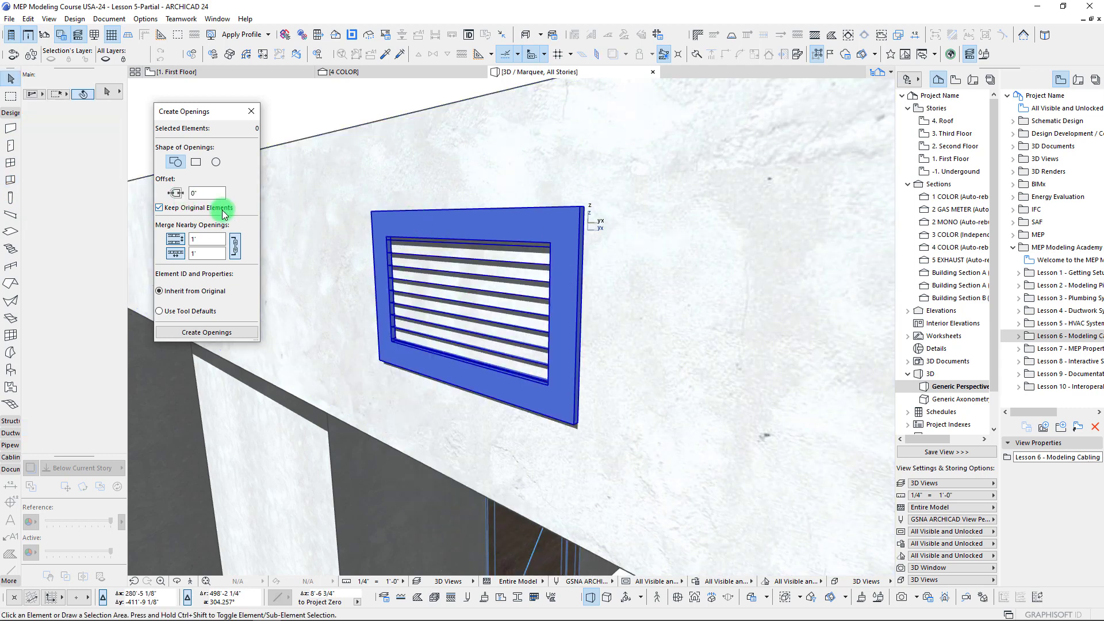
Step: Reselect the sidewall grille and create its wall opening, keeping the original element and inheriting its ID and properties
click(558, 229)
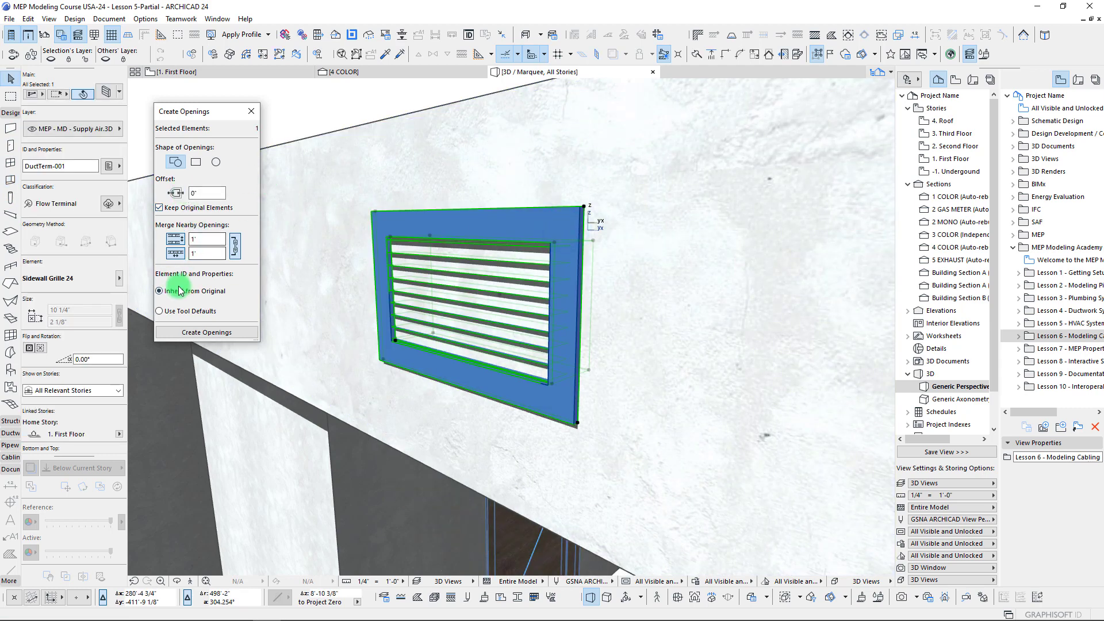
click(207, 335)
mouse_move(456, 295)
shift+middle_down()
mouse_move(719, 288)
mouse_move(655, 187)
mouse_move(498, 328)
mouse_move(362, 327)
mouse_move(471, 264)
mouse_move(468, 303)
shift+middle_up()
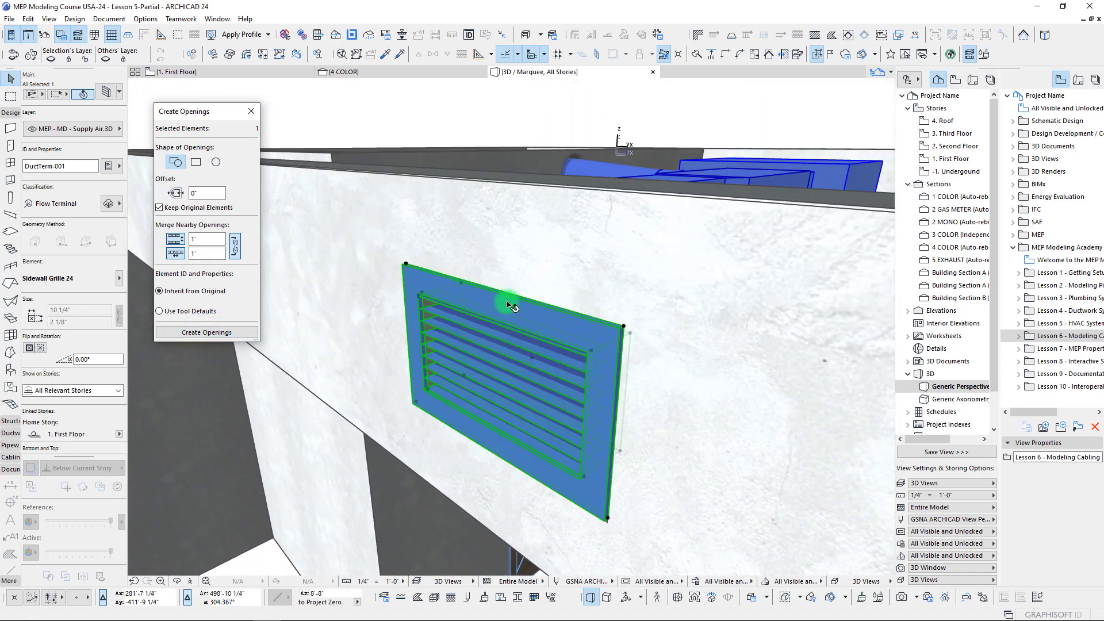
Step: On the first floor plan, hide the MEP - MD - Supply Air.3D layer using the flexible duct at the opening
key(F2)
key(Escape)
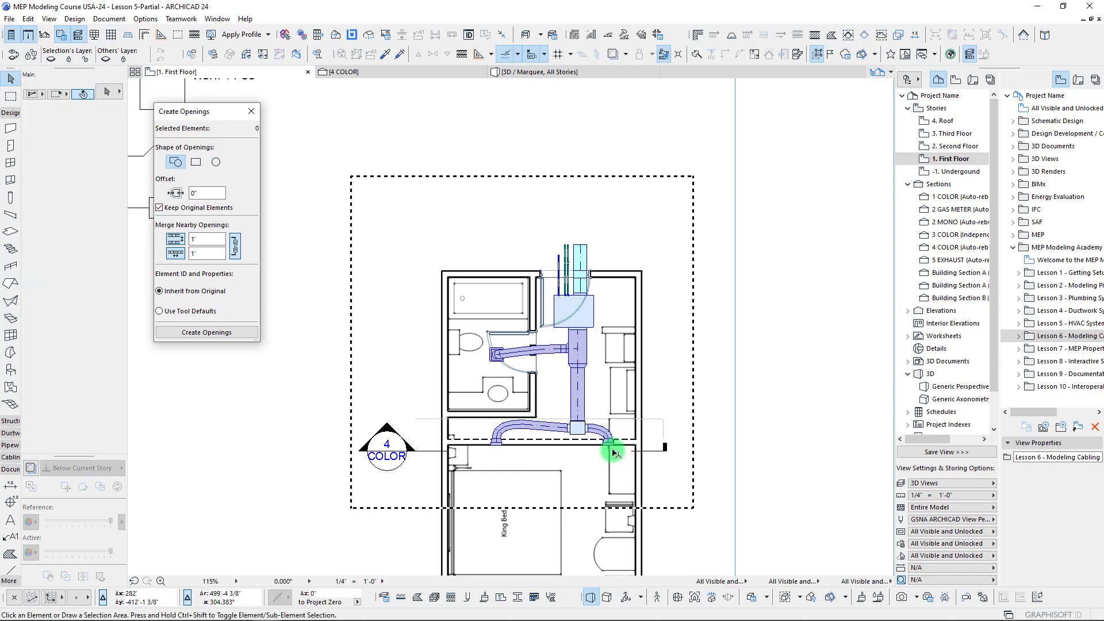
scroll(606, 446, up, 10)
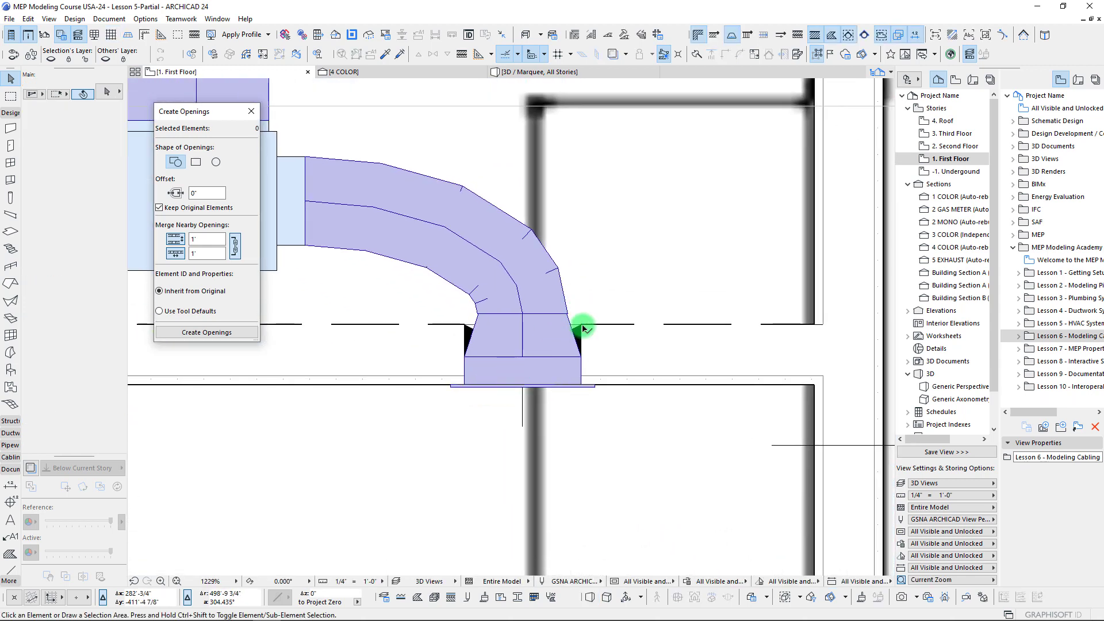
click(514, 282)
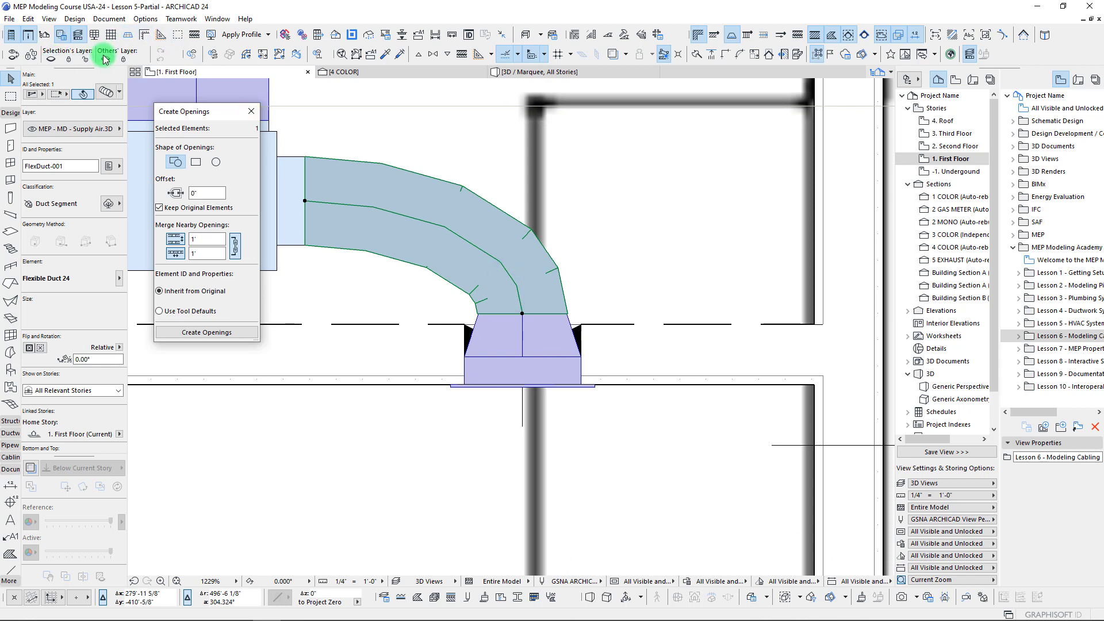
click(50, 60)
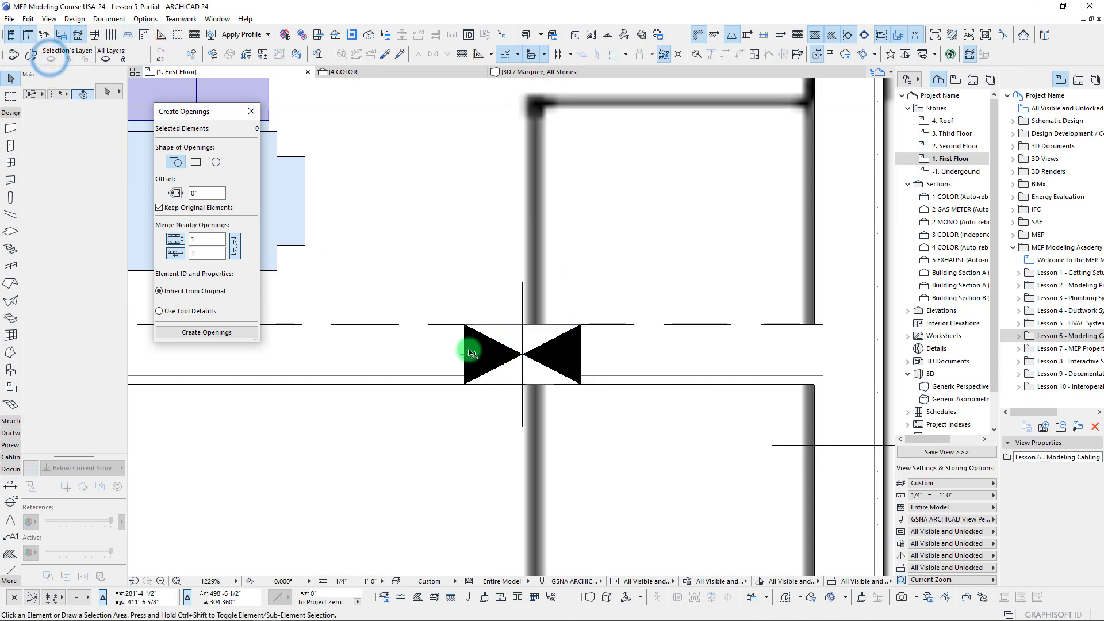
Step: Select the wall opening on the first floor plan and set its cut symbol to No Symbol
middle_drag(550, 384, 589, 341)
scroll(590, 340, up, 1)
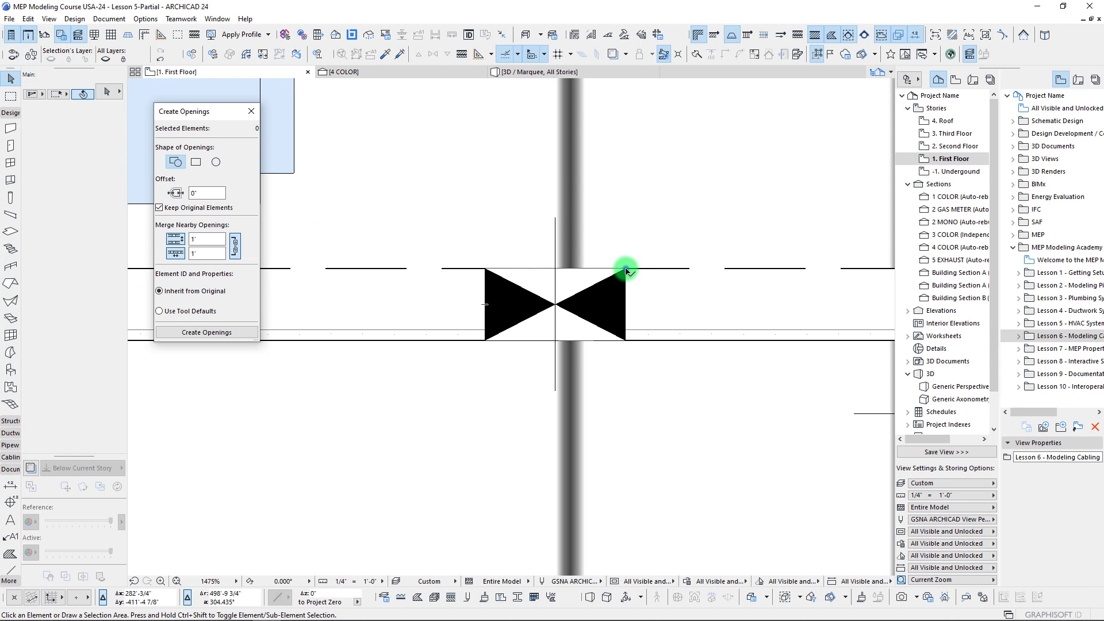
click(626, 269)
middle_drag(569, 306, 591, 323)
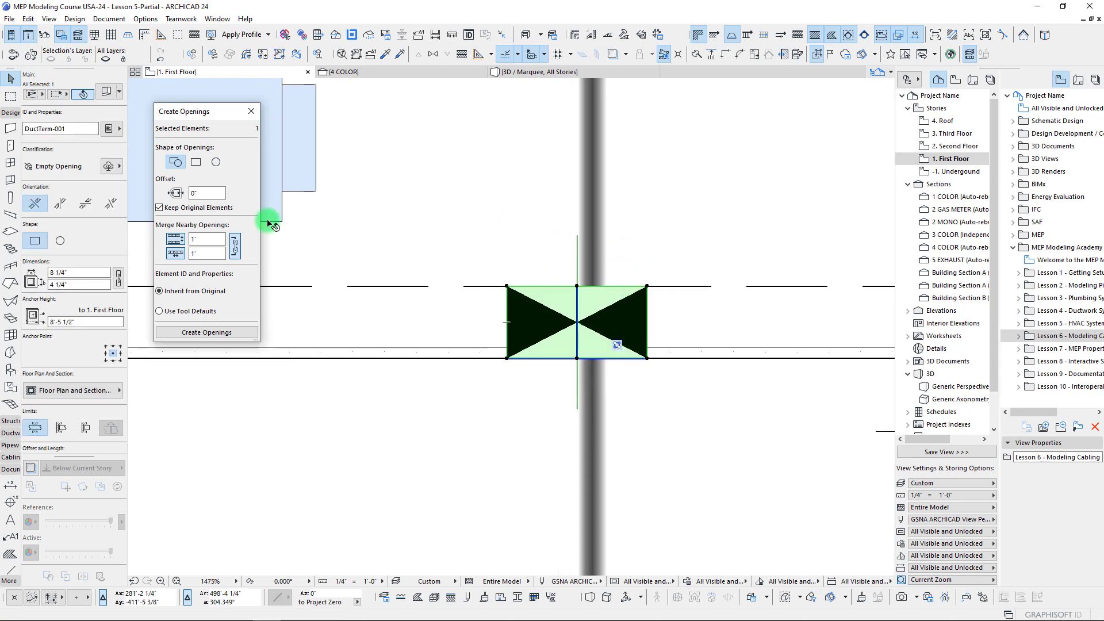
click(105, 93)
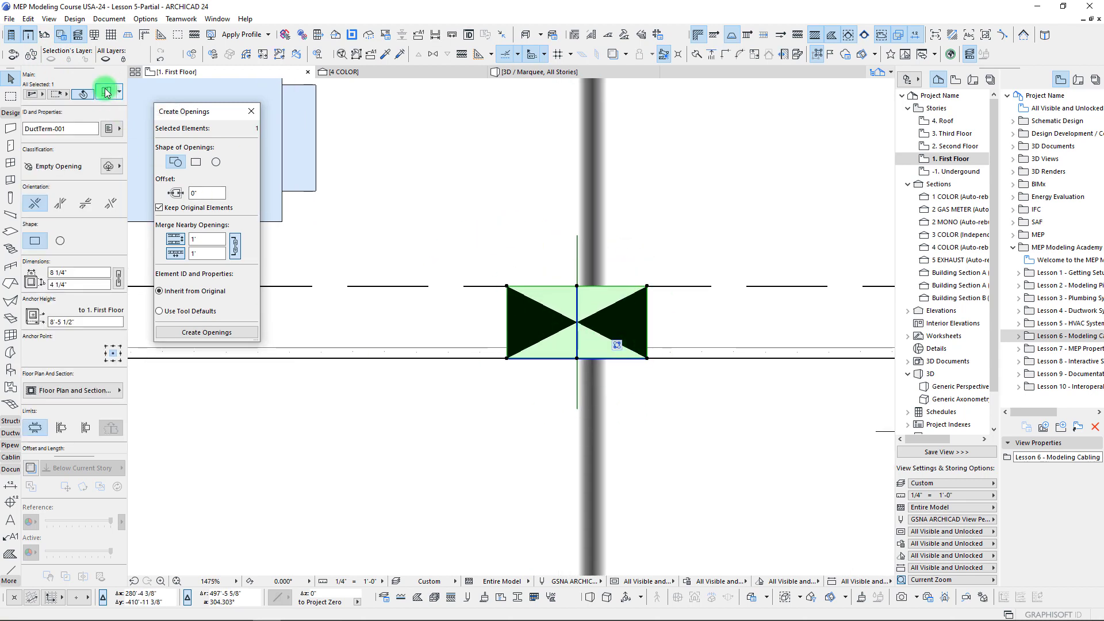
click(106, 93)
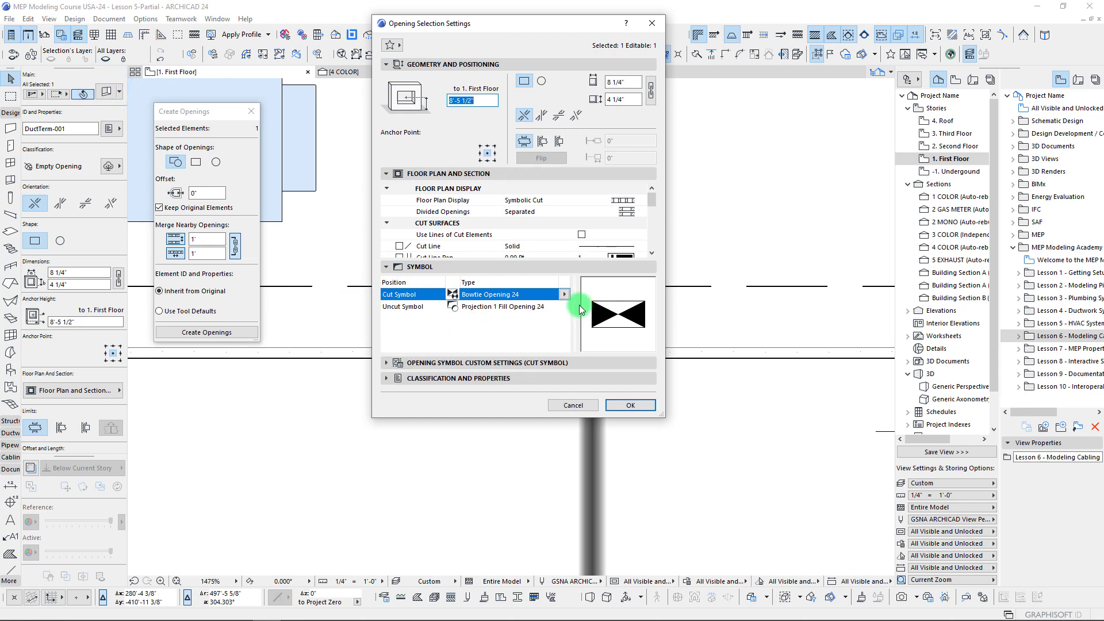
click(564, 295)
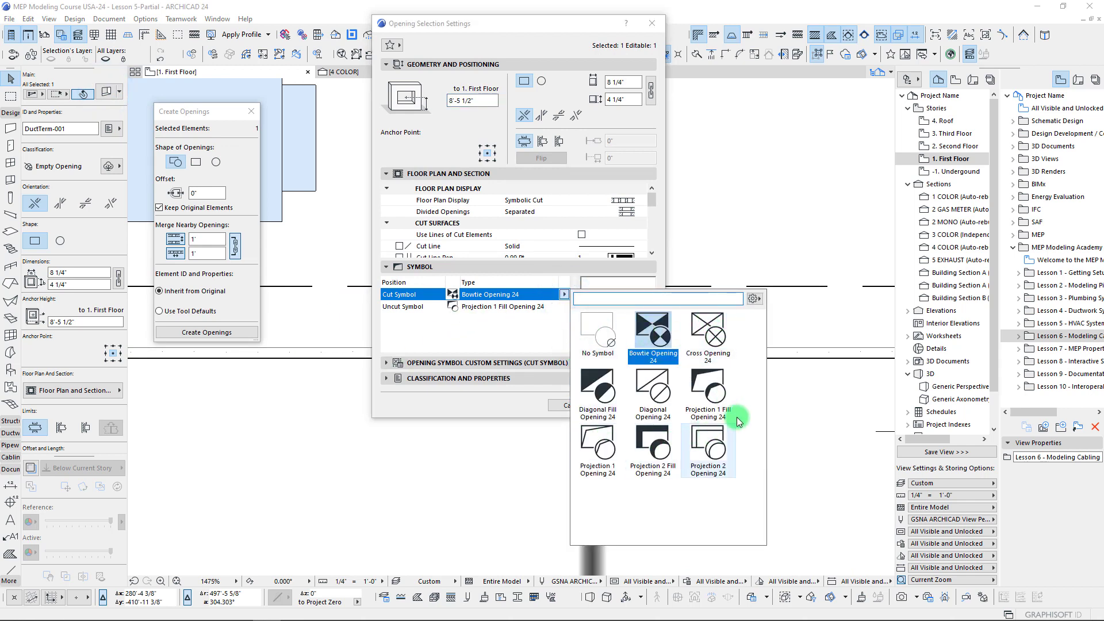
click(590, 337)
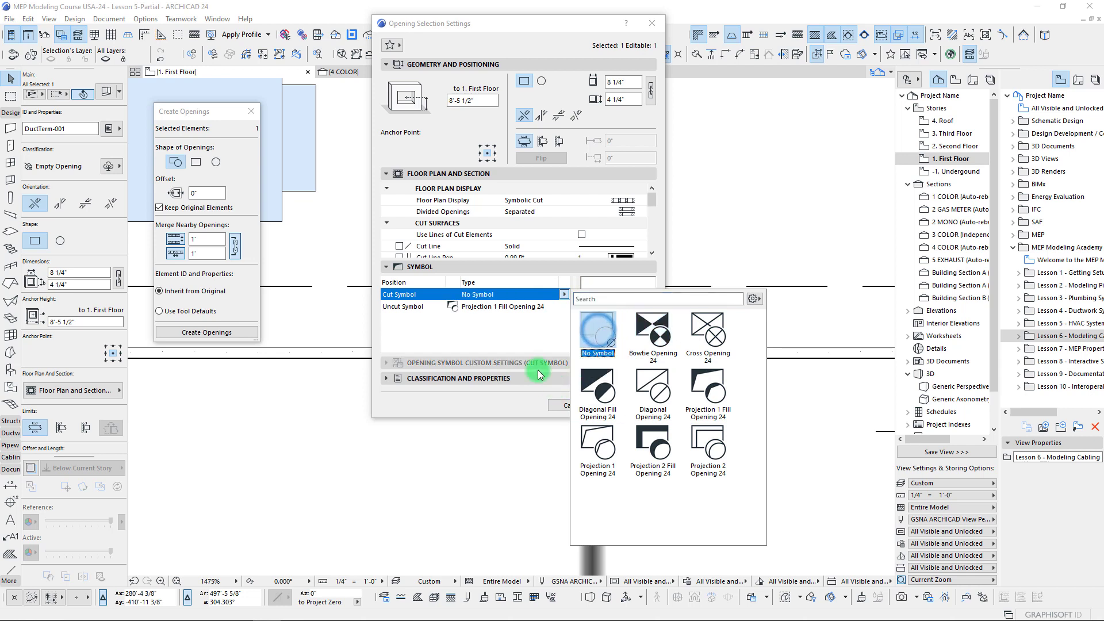
scroll(631, 236, down, 2)
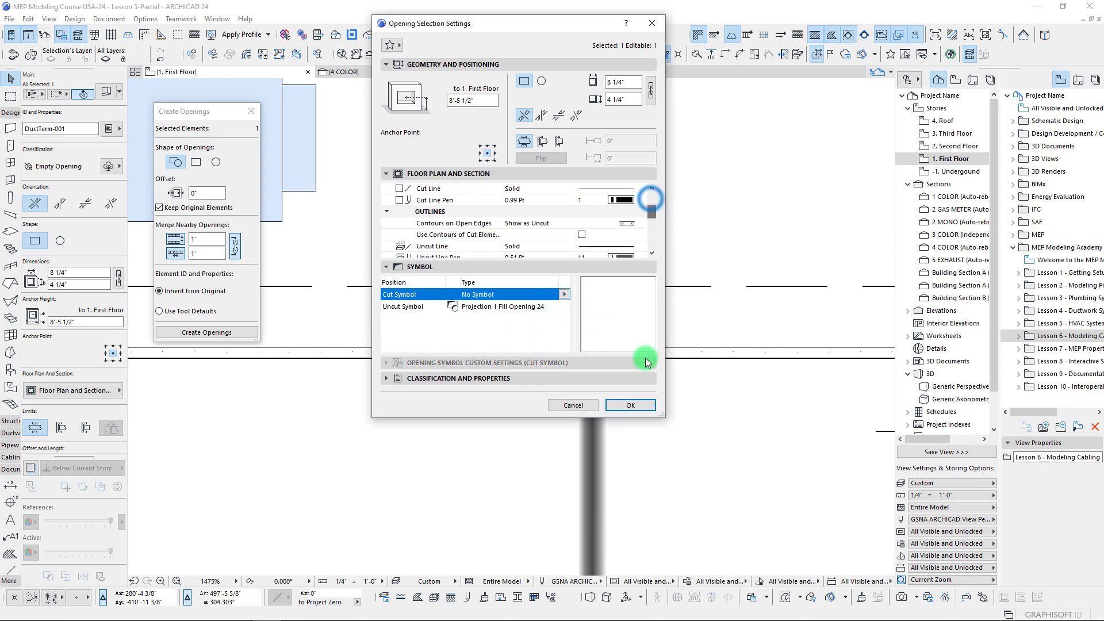
click(632, 406)
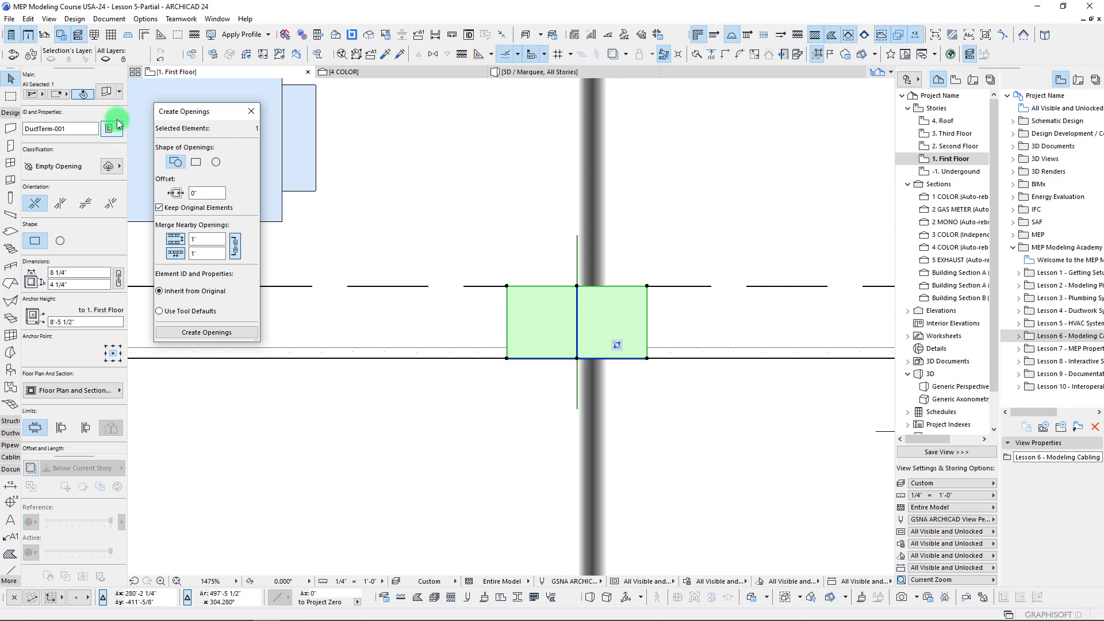
Step: Turn off the reference axis in the wall opening's floor plan display settings and deselect the opening
double_click(566, 309)
scroll(633, 222, down, 5)
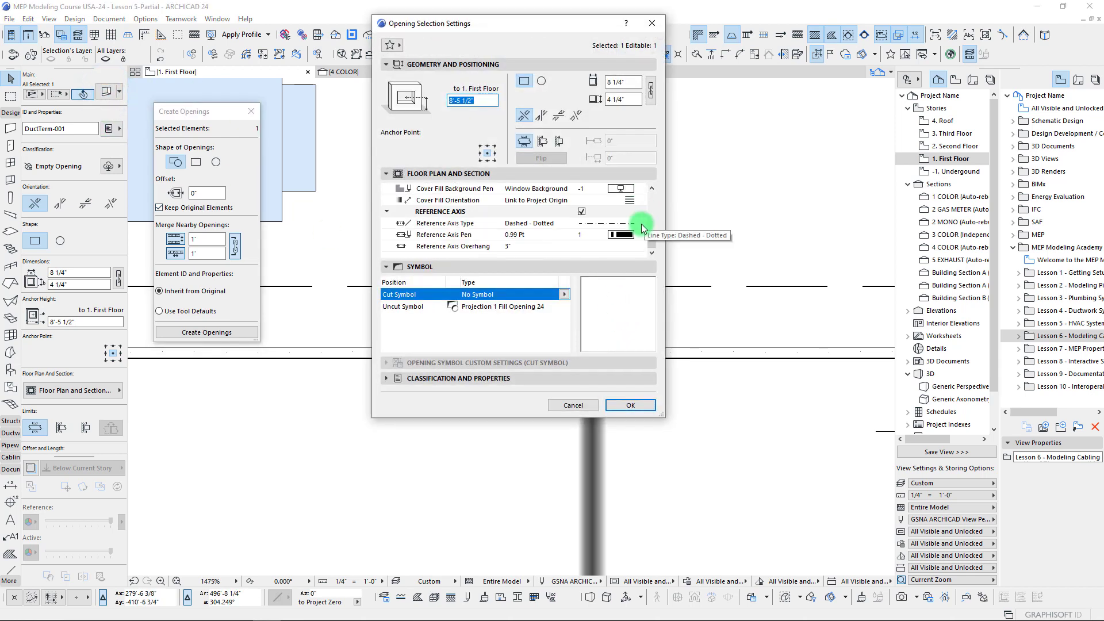
click(569, 211)
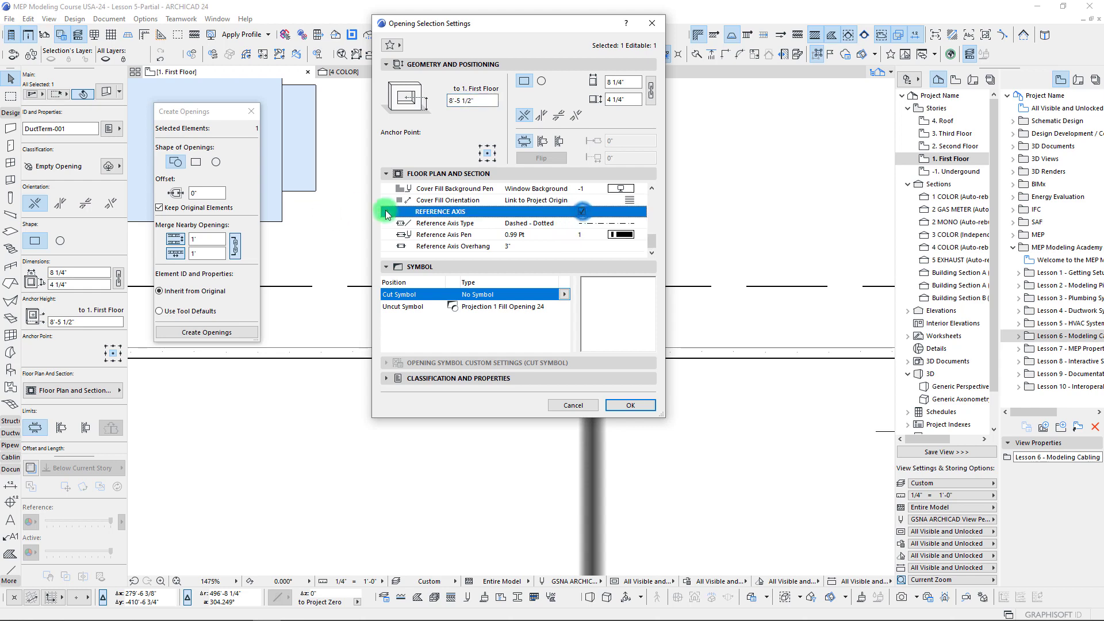
click(631, 405)
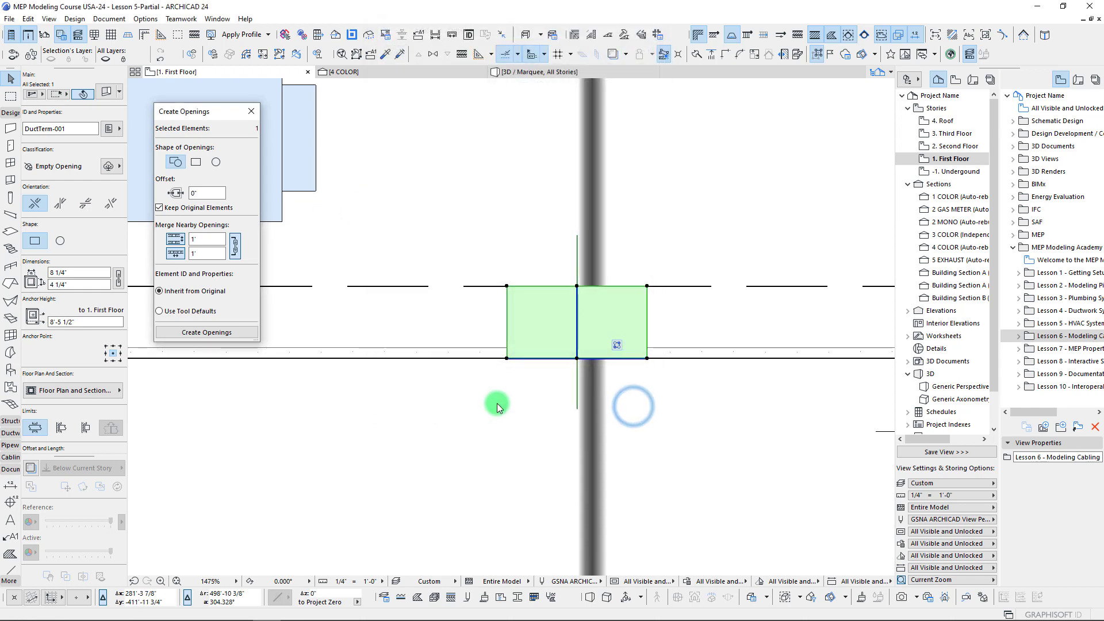
click(107, 90)
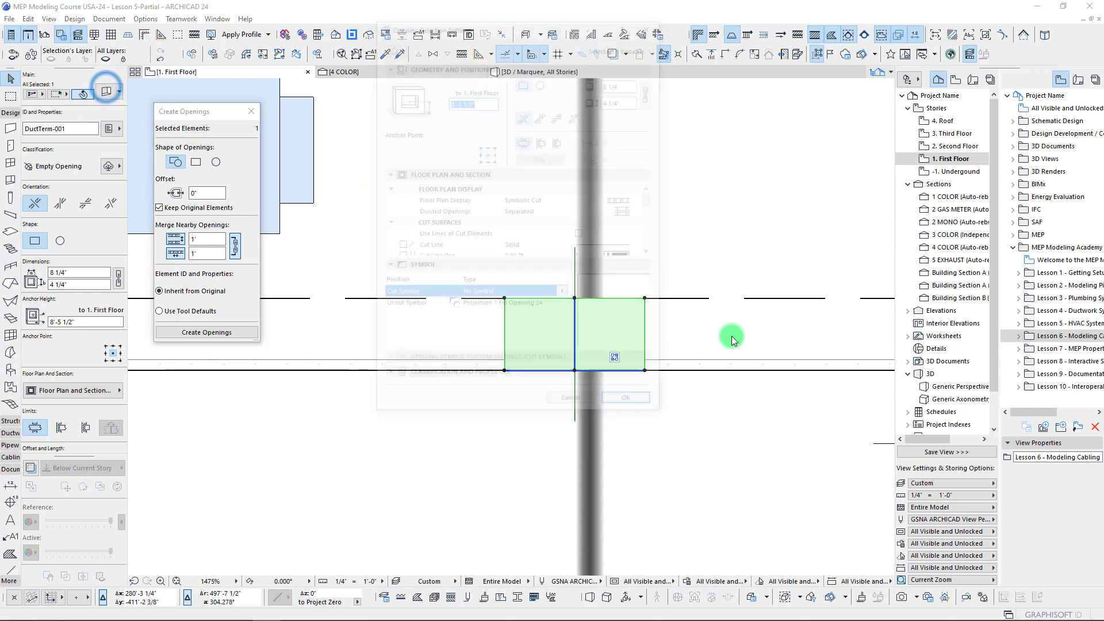
drag(649, 197, 648, 258)
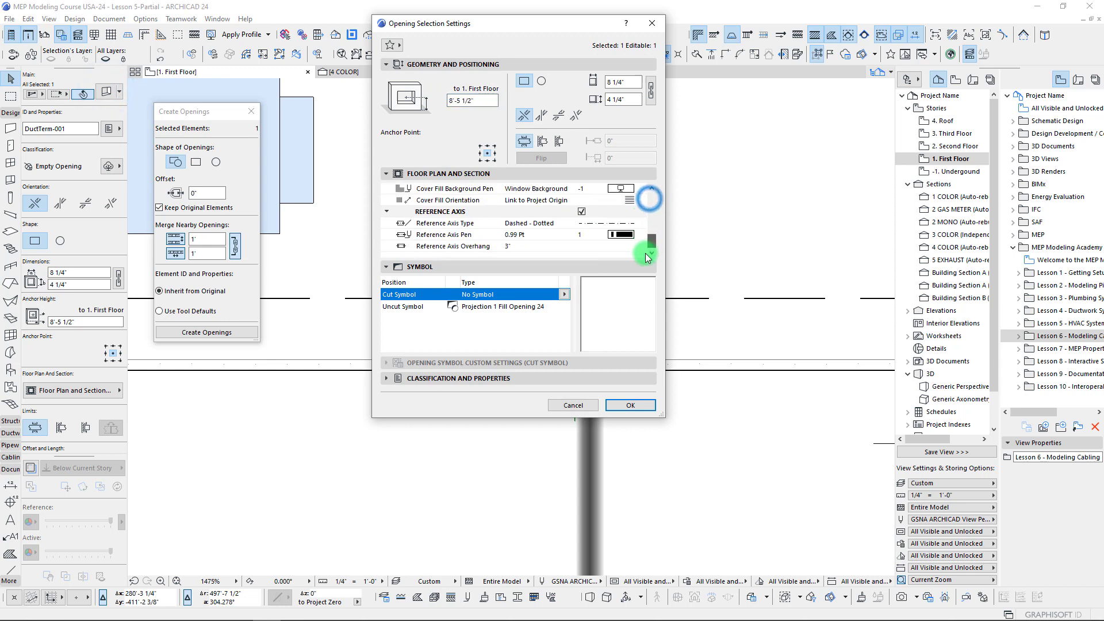
click(582, 213)
click(631, 403)
middle_drag(566, 377, 561, 382)
key(Escape)
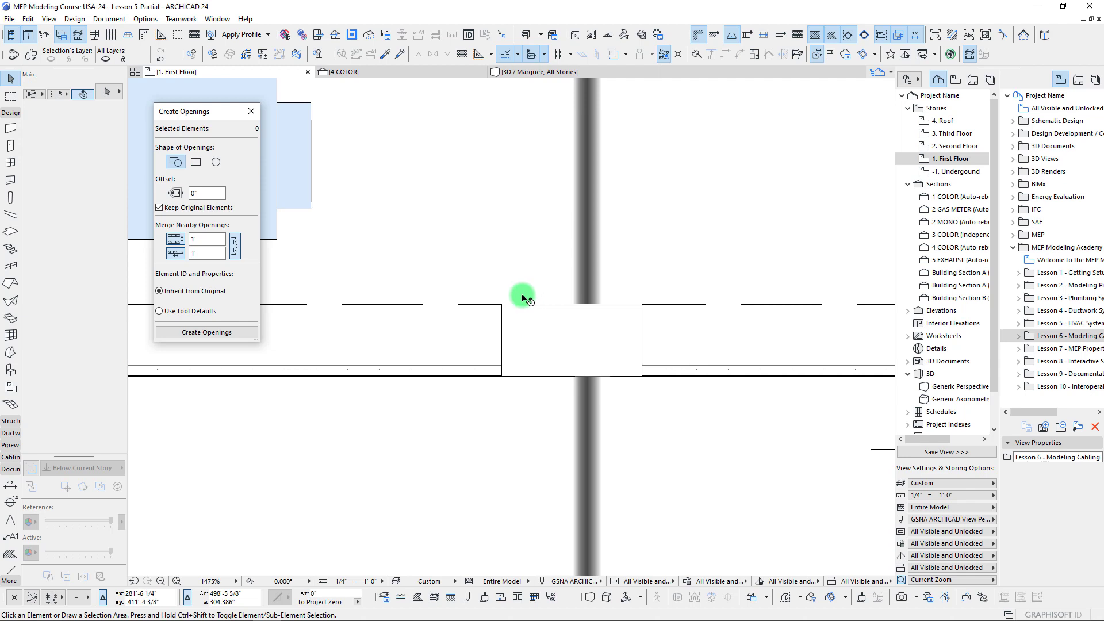
Step: Pick up the symbol-free wall opening's settings as the Opening tool defaults
scroll(523, 295, down, 5)
middle_drag(522, 303, 608, 349)
scroll(537, 325, up, 2)
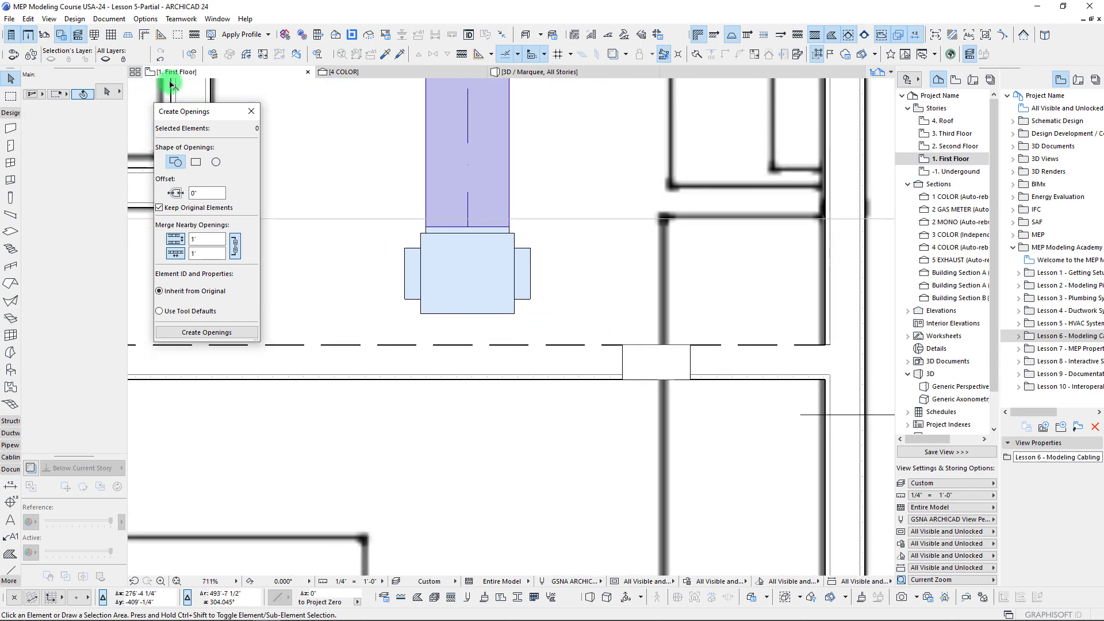
click(623, 347)
scroll(522, 475, down, 3)
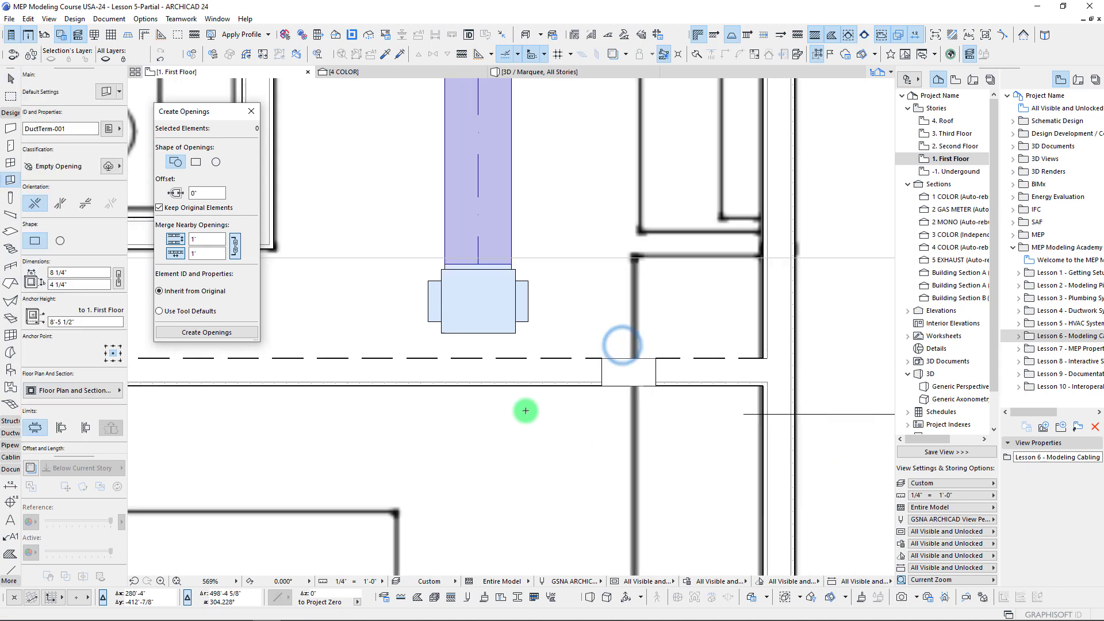
middle_drag(638, 438, 638, 458)
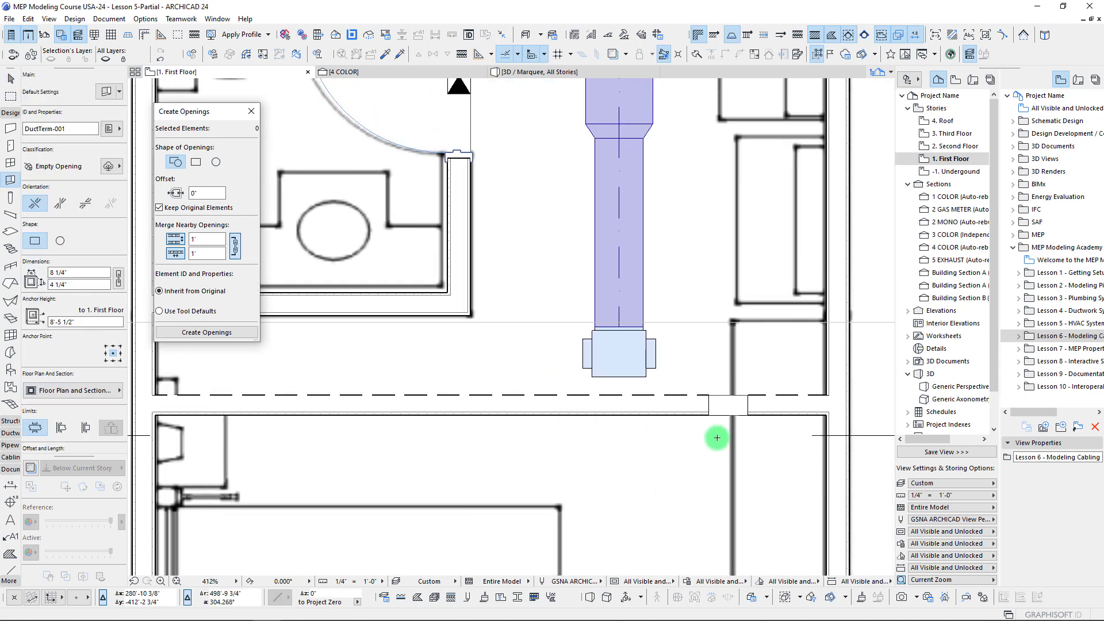
Step: Change the opening's cut symbol to Diagonal Opening 24 and pick up its settings as the Opening tool defaults
click(748, 398)
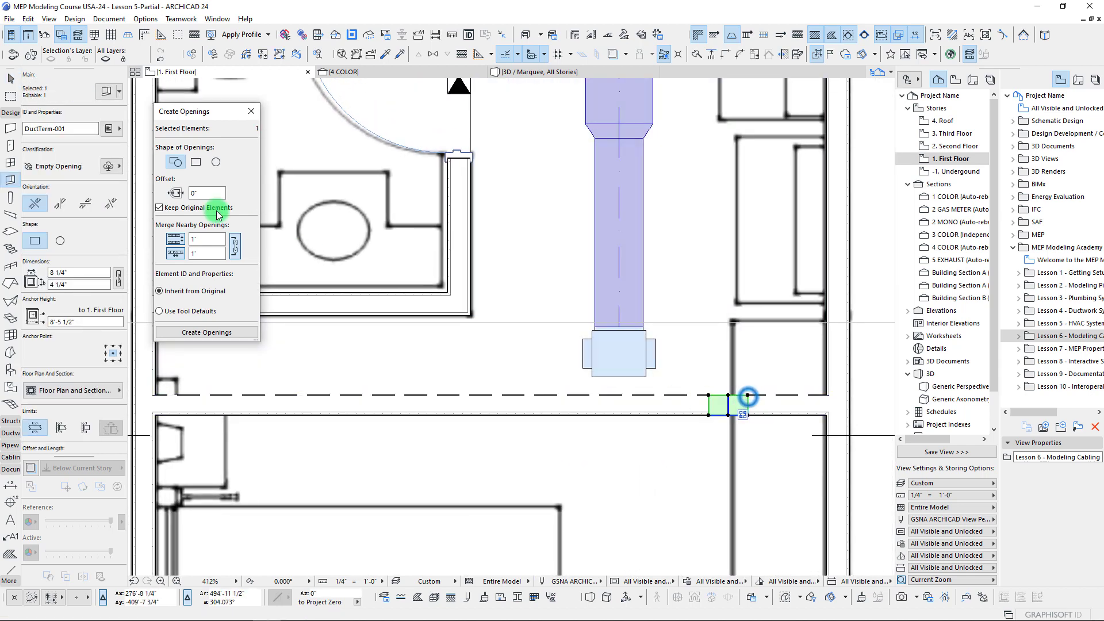
key(ctrl+t)
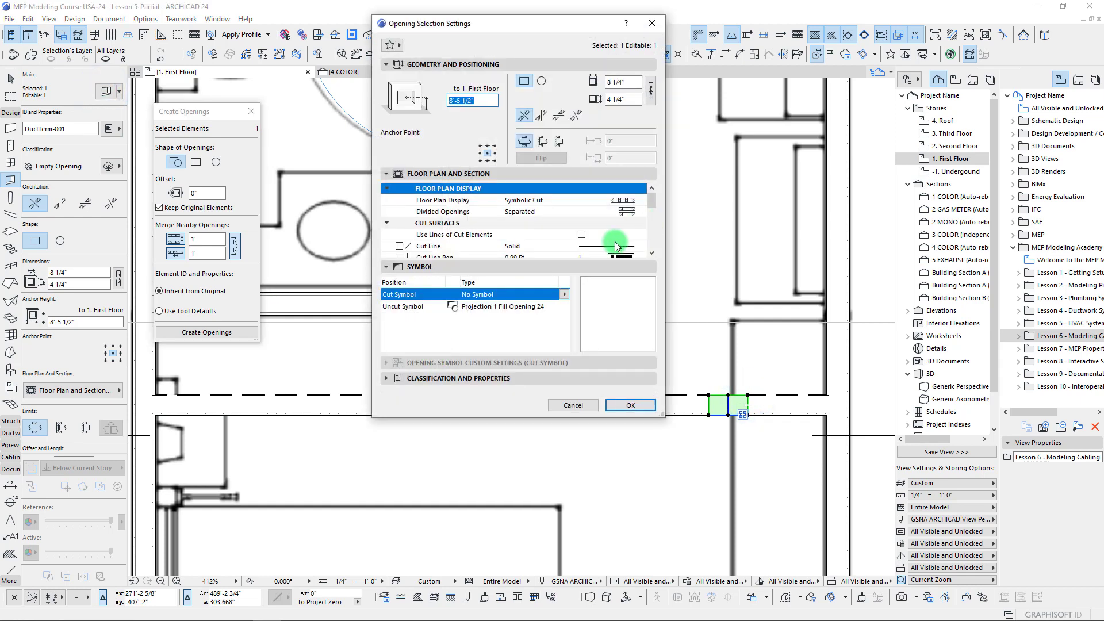
click(564, 296)
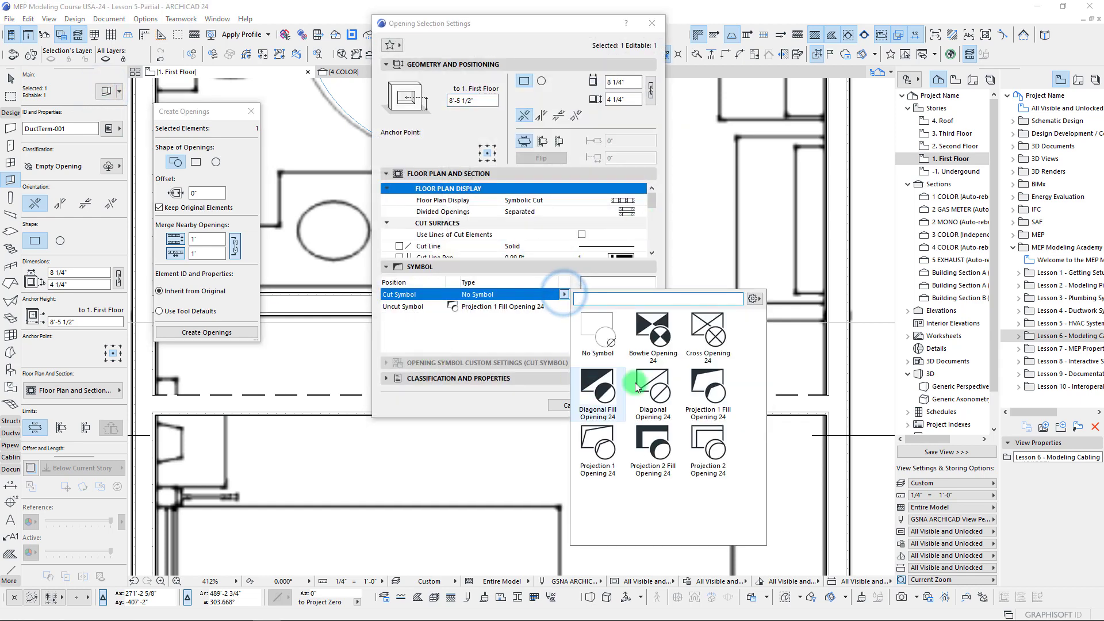
click(654, 386)
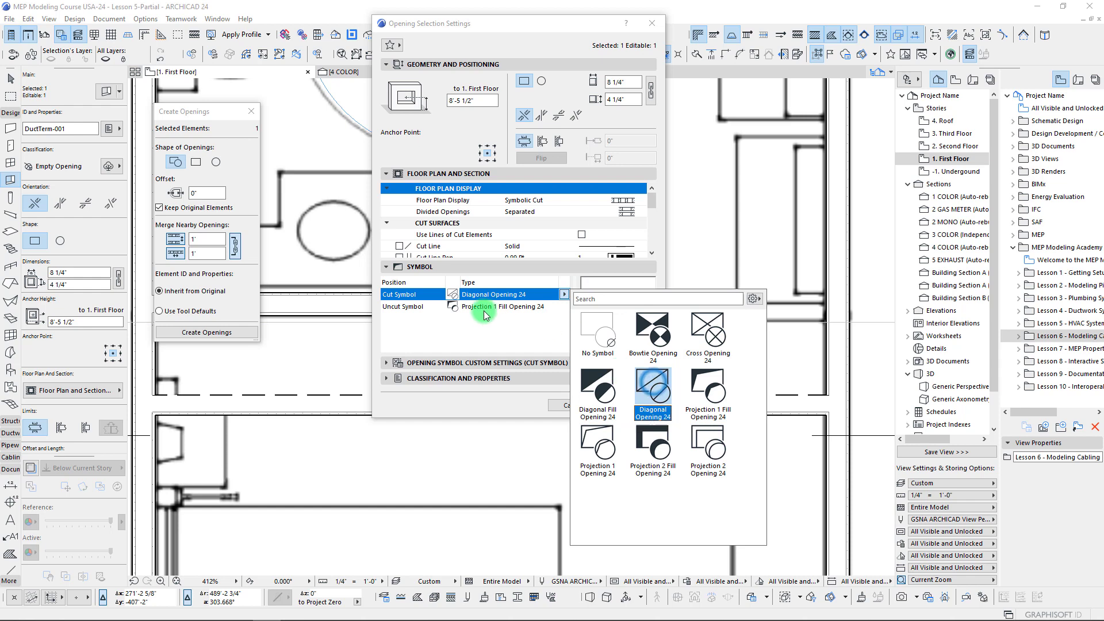
click(626, 405)
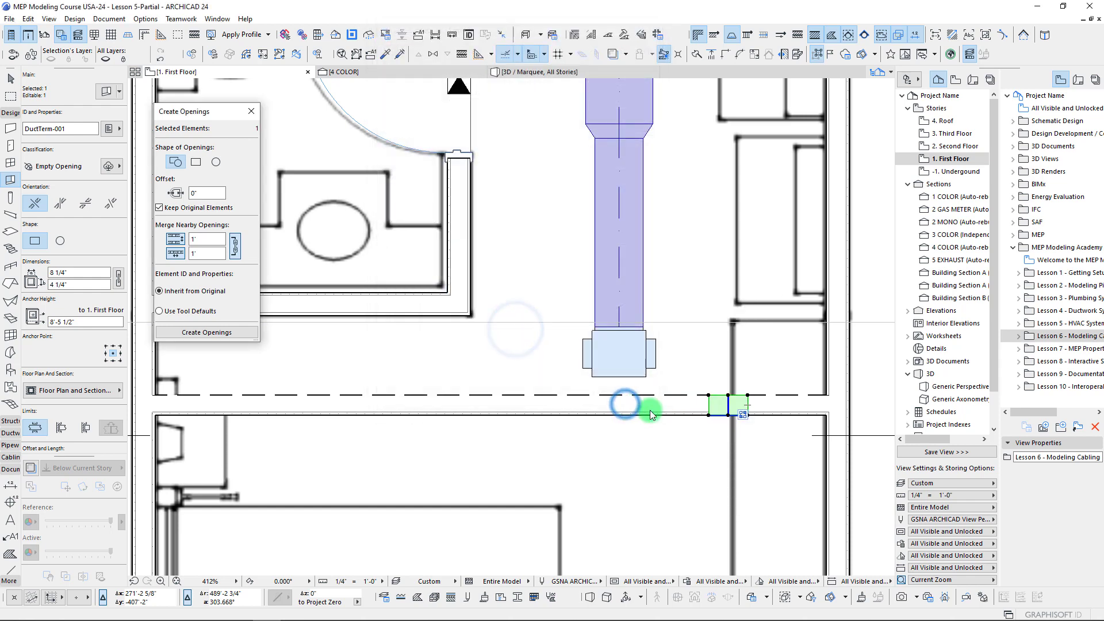
click(747, 398)
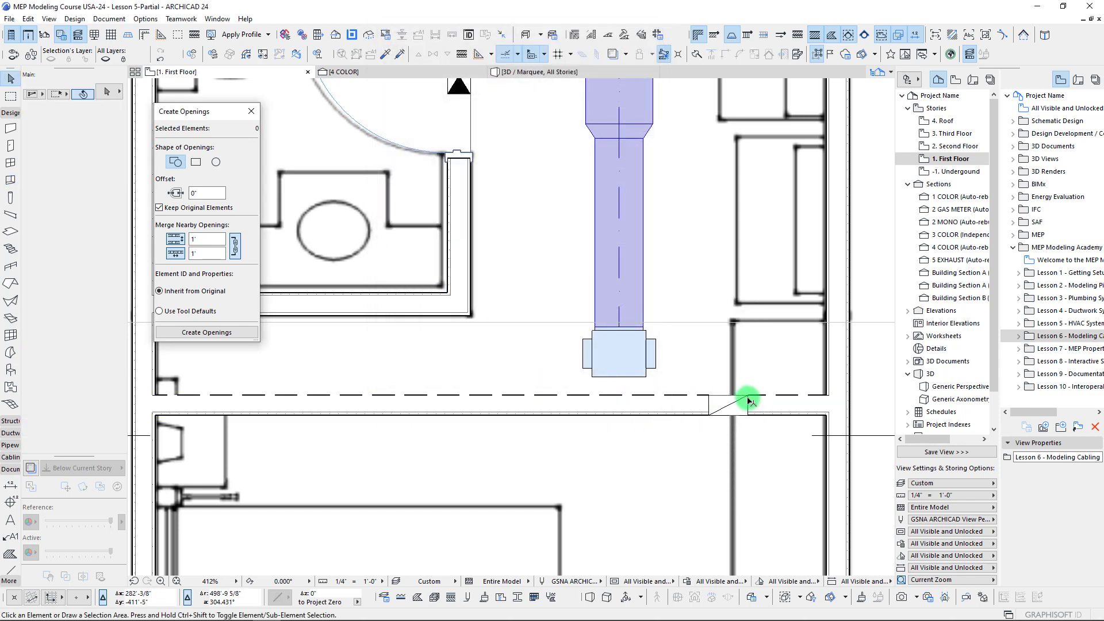
alt+click(750, 397)
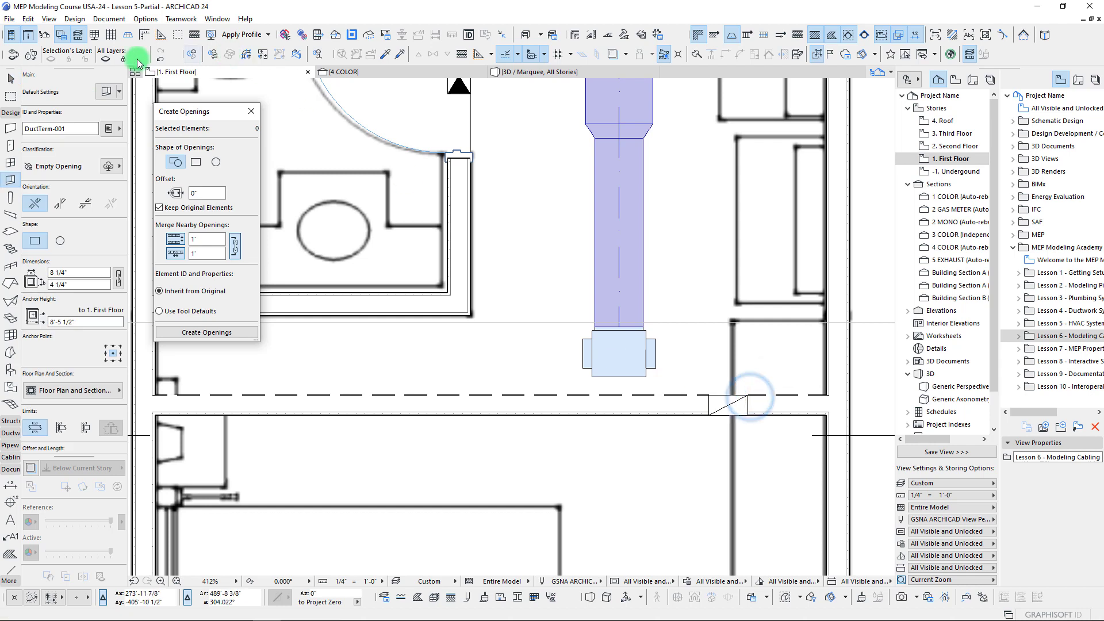
Step: Show the hidden supply air ducts again and create a wall opening from the other sidewall grille, keeping the original element
click(161, 54)
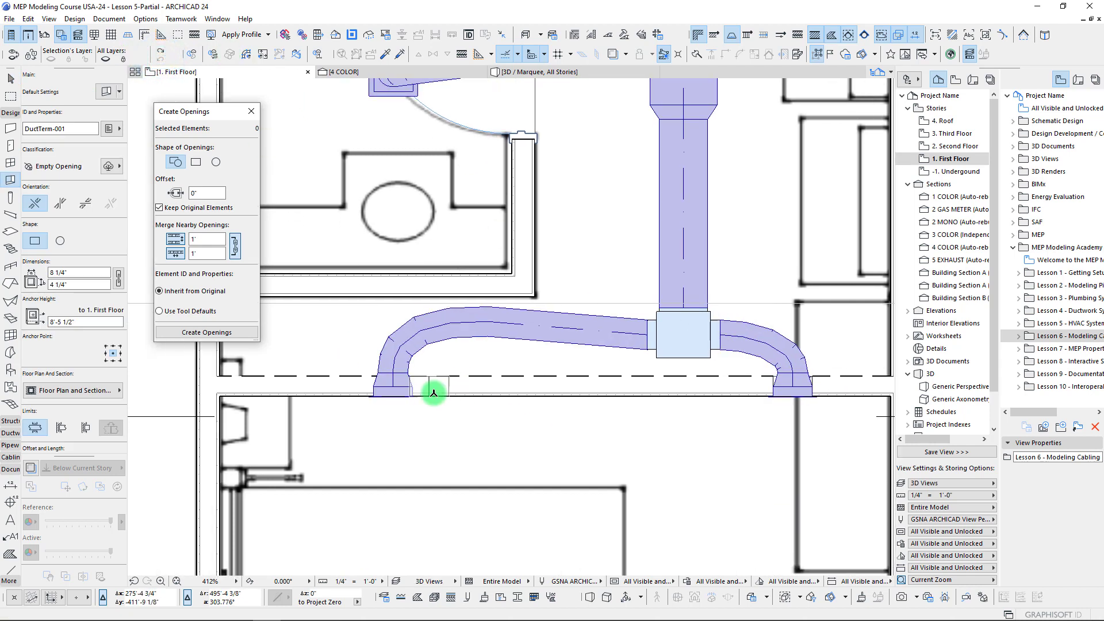
key(Escape)
click(410, 404)
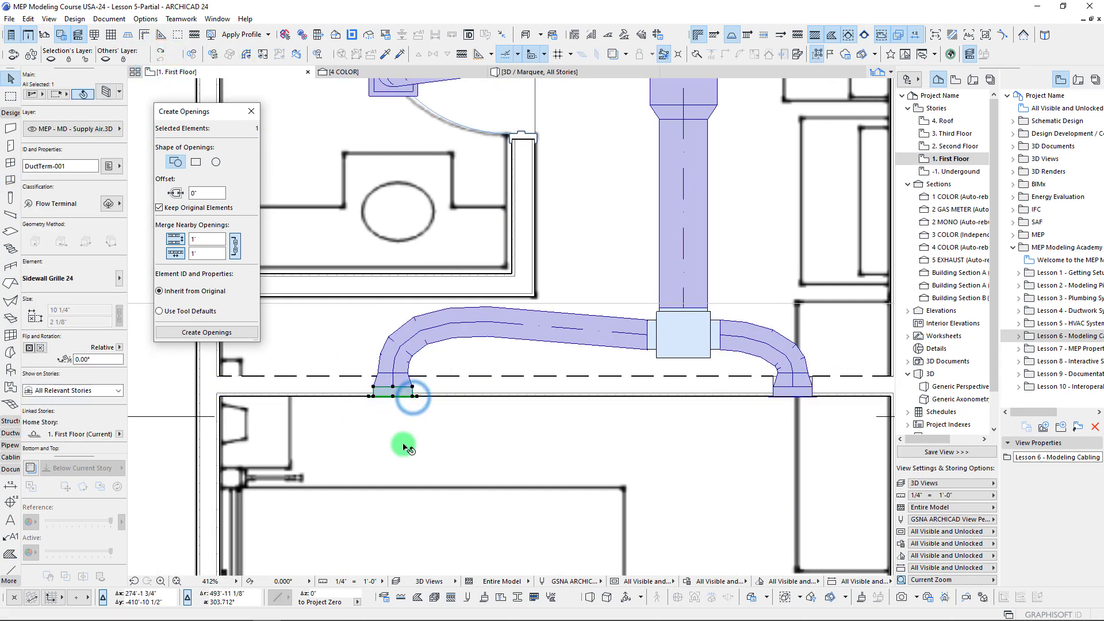
scroll(362, 397, up, 5)
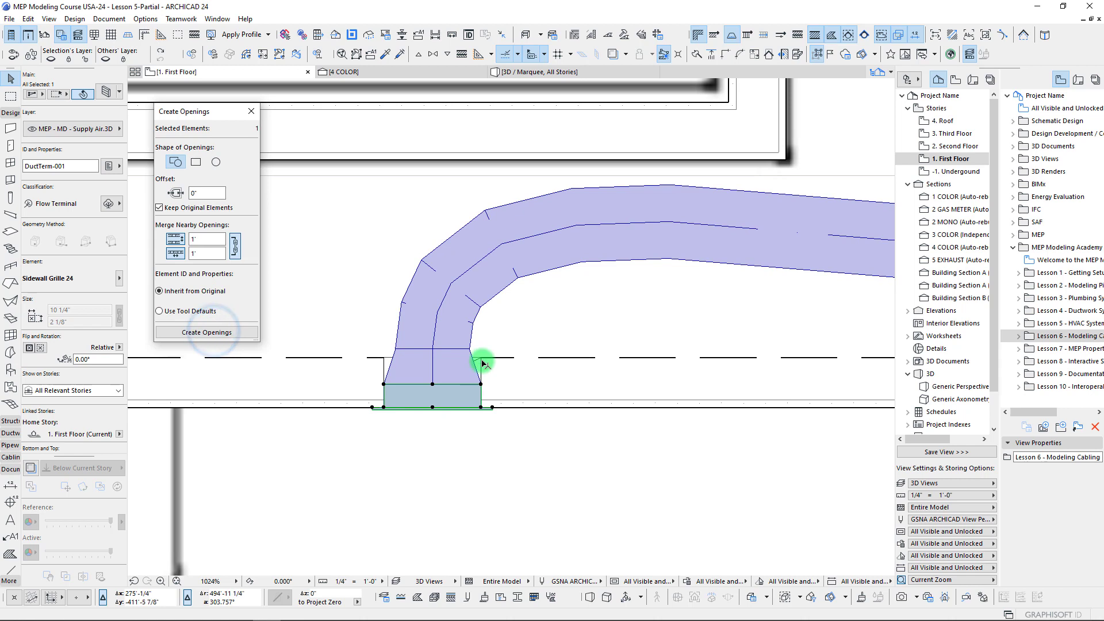
Step: Select the new opening at the second grille and hide the supply air ducts on the plan again
click(482, 357)
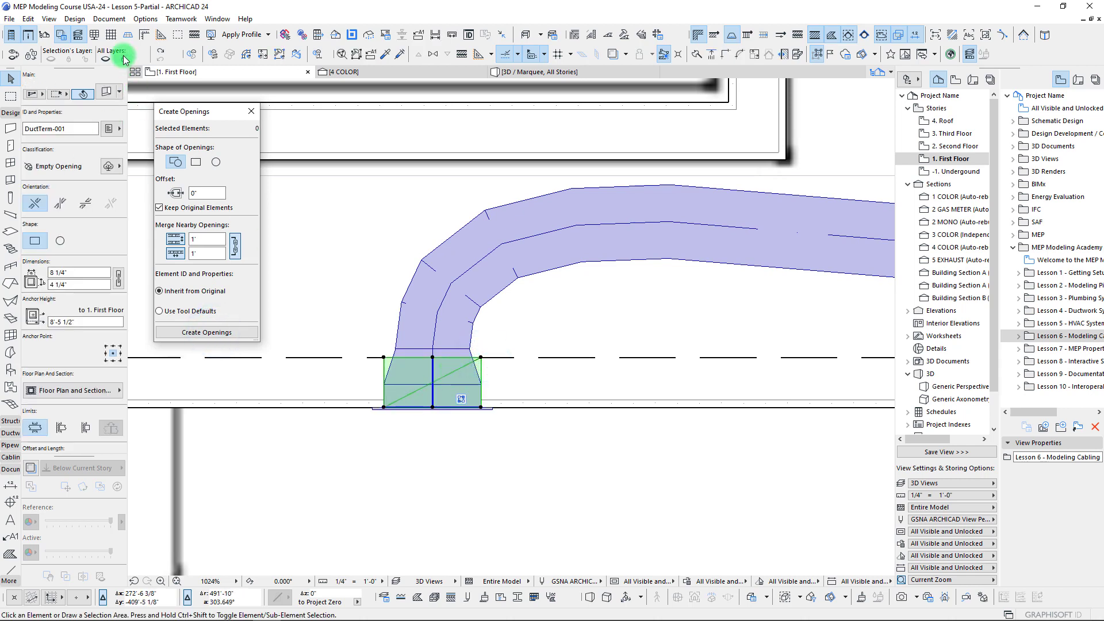
click(160, 54)
scroll(405, 410, down, 10)
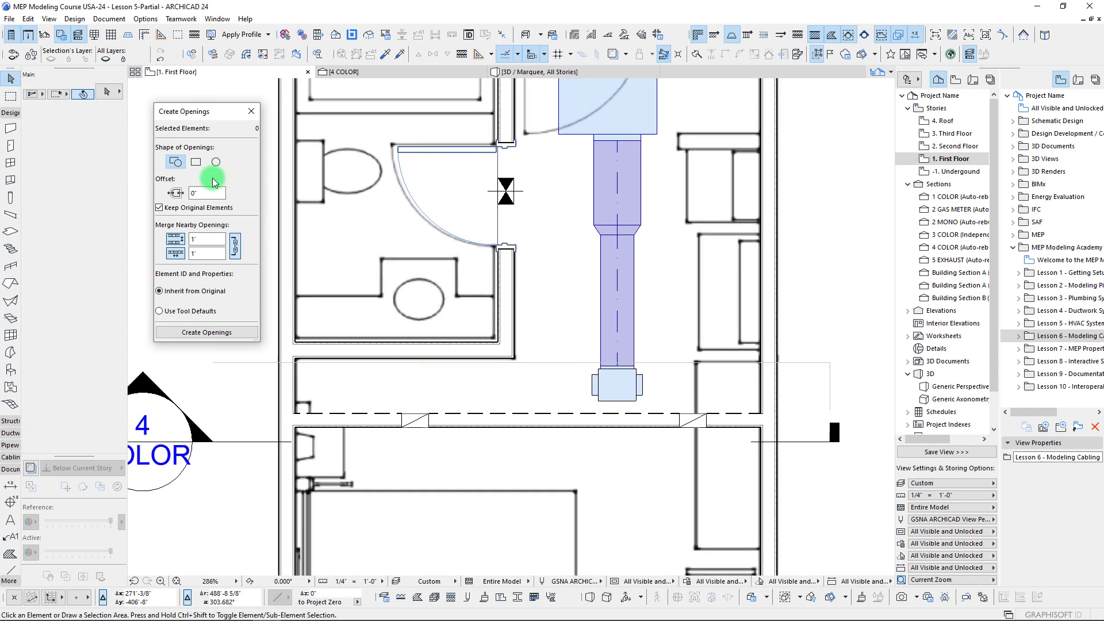
Step: Select both openings with their host wall and examine how they cut through it in 3D
click(429, 417)
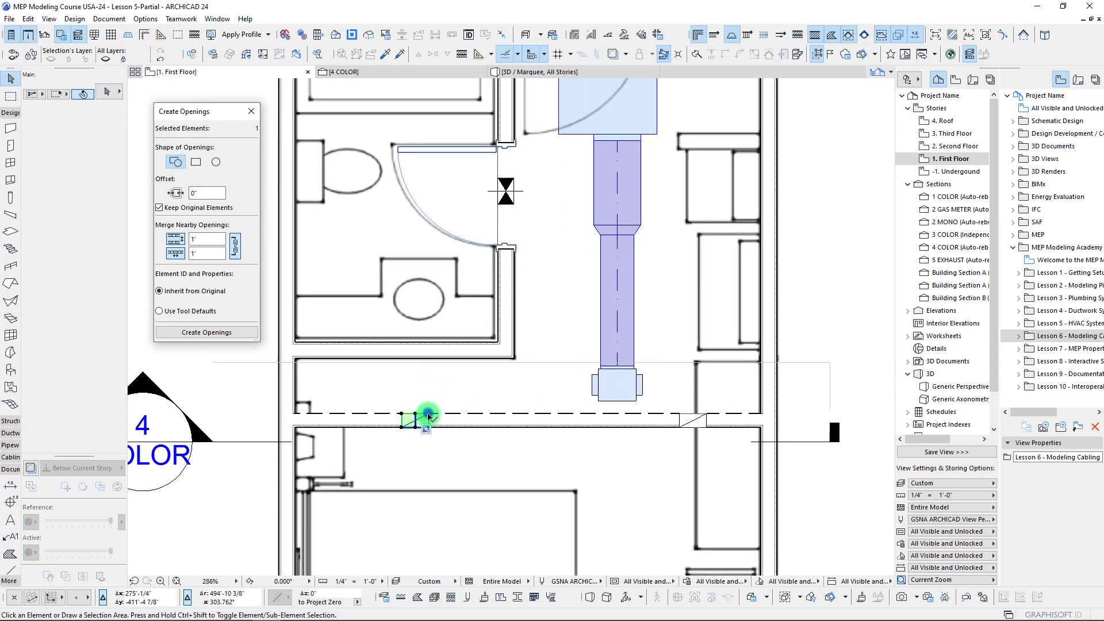
shift+click(694, 429)
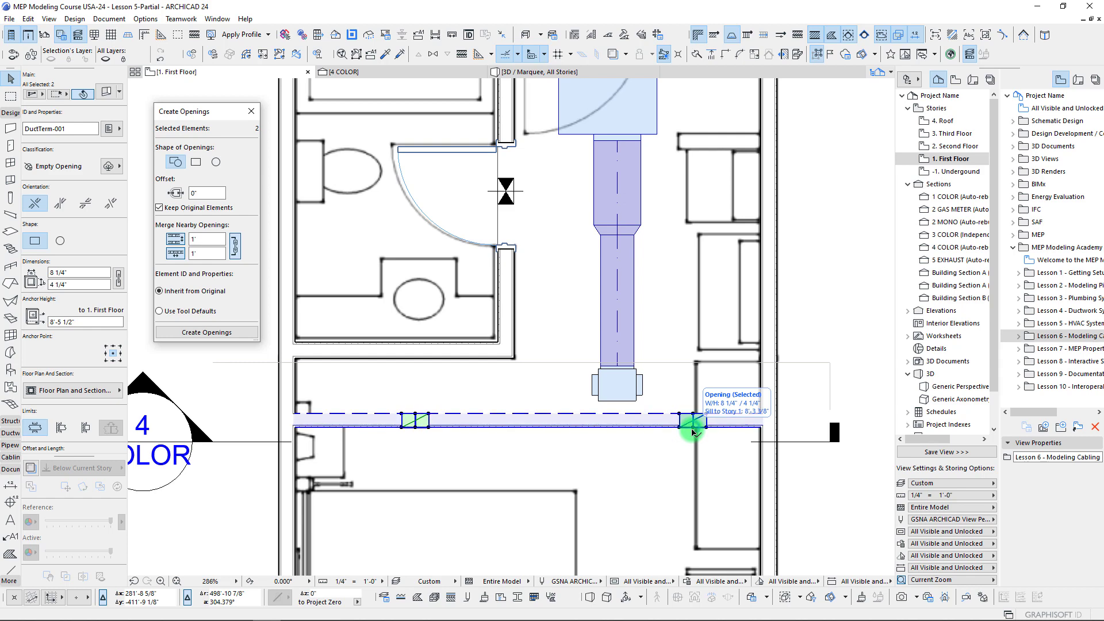
click(671, 425)
key(F3)
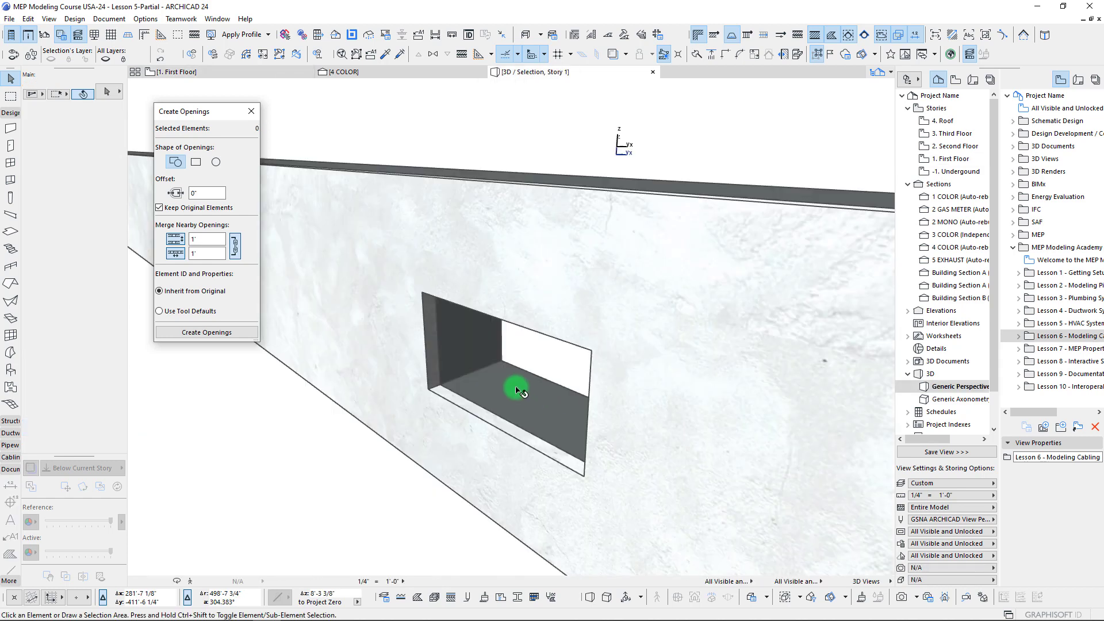
middle_drag(518, 389, 608, 407)
scroll(608, 404, down, 5)
middle_drag(466, 328, 499, 350)
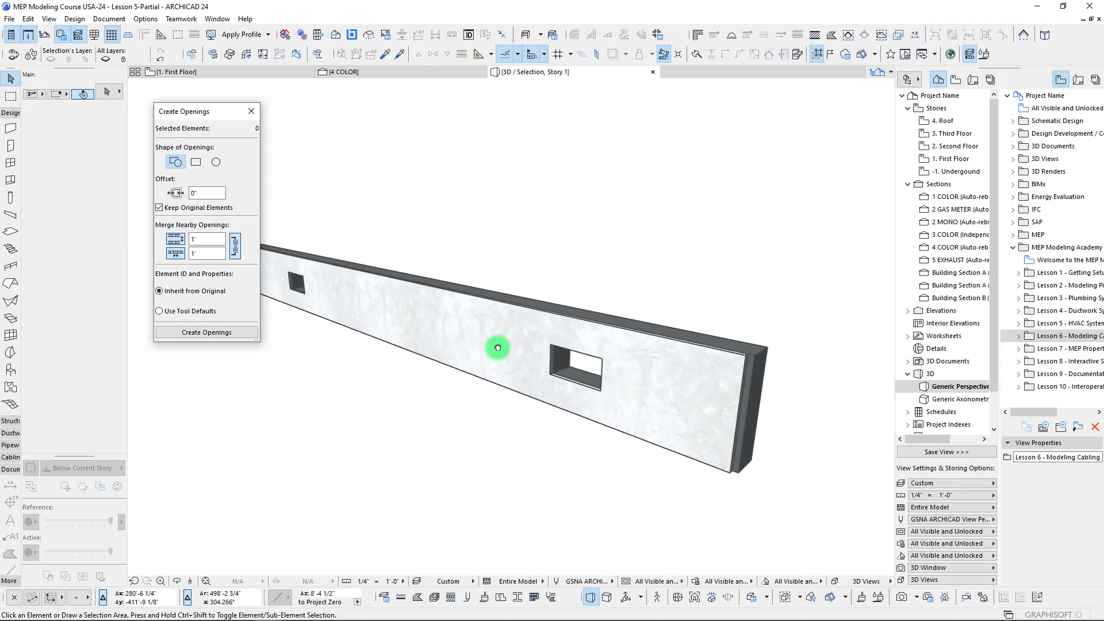
Step: Return to the first floor plan and delete both wall openings
key(F2)
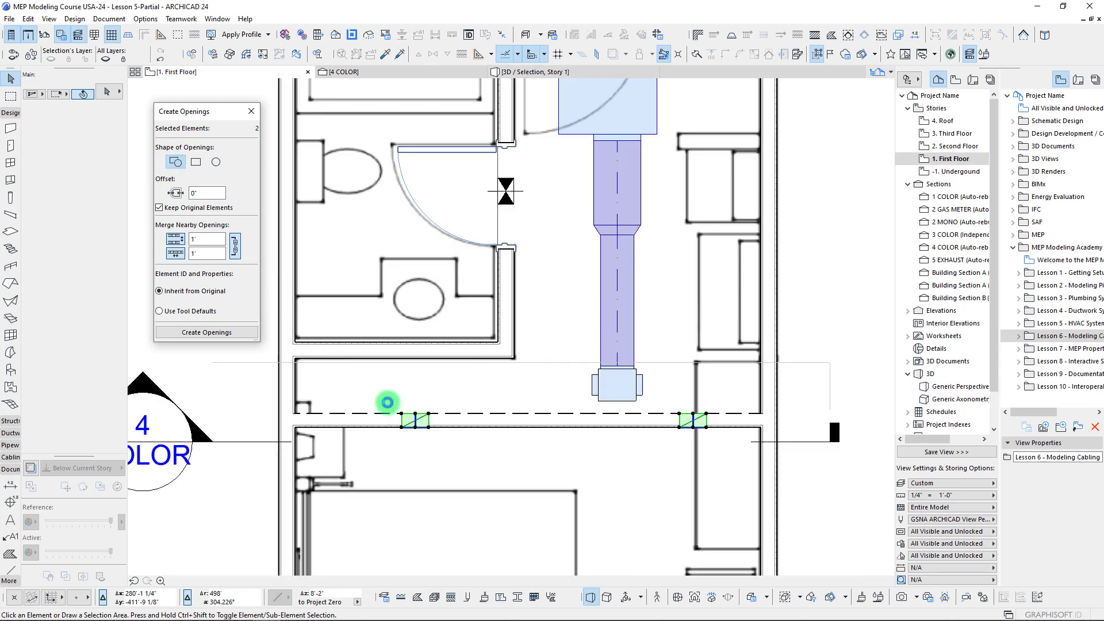
click(451, 426)
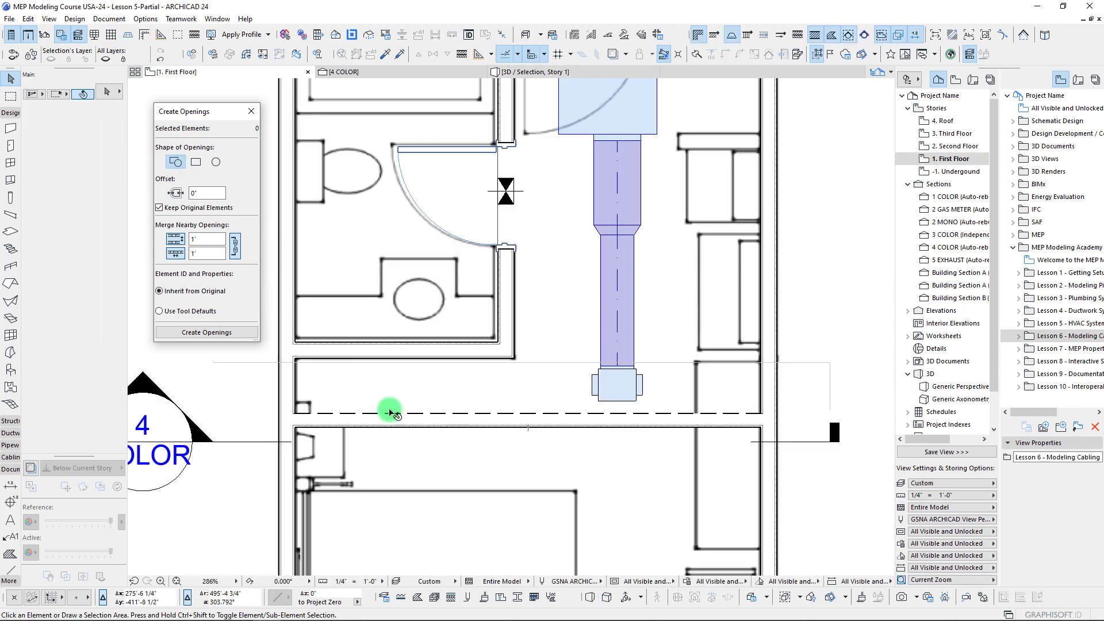
Step: Show the hidden supply air ducts again and display the area around the ductwork in 3D using a rectangular marquee
click(164, 60)
scroll(528, 373, down, 2)
middle_drag(532, 379, 558, 448)
click(13, 98)
click(327, 131)
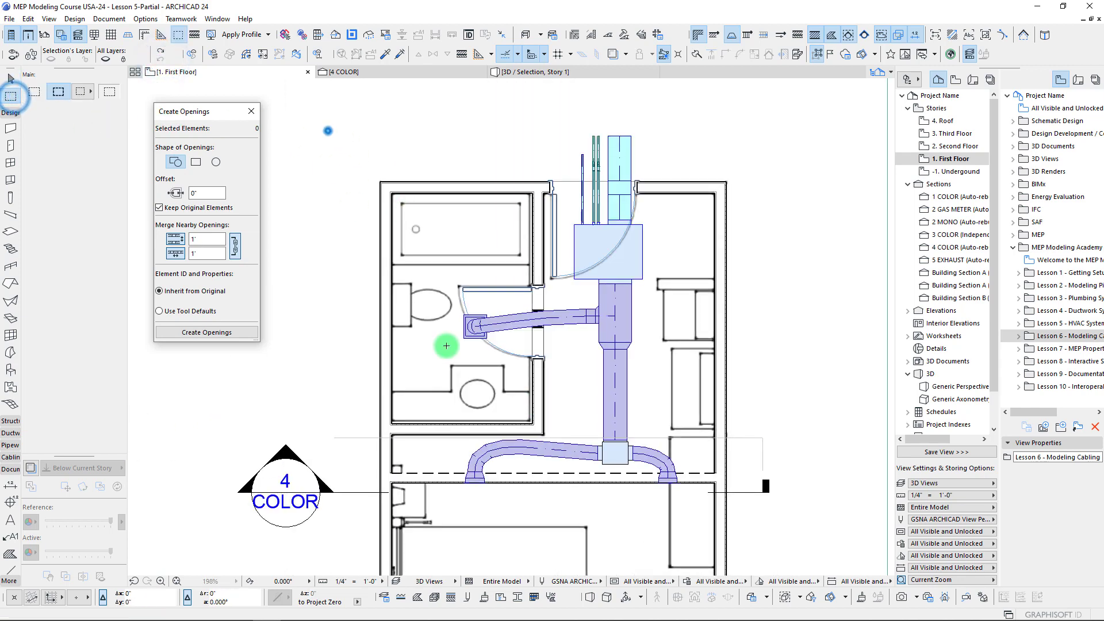
click(778, 531)
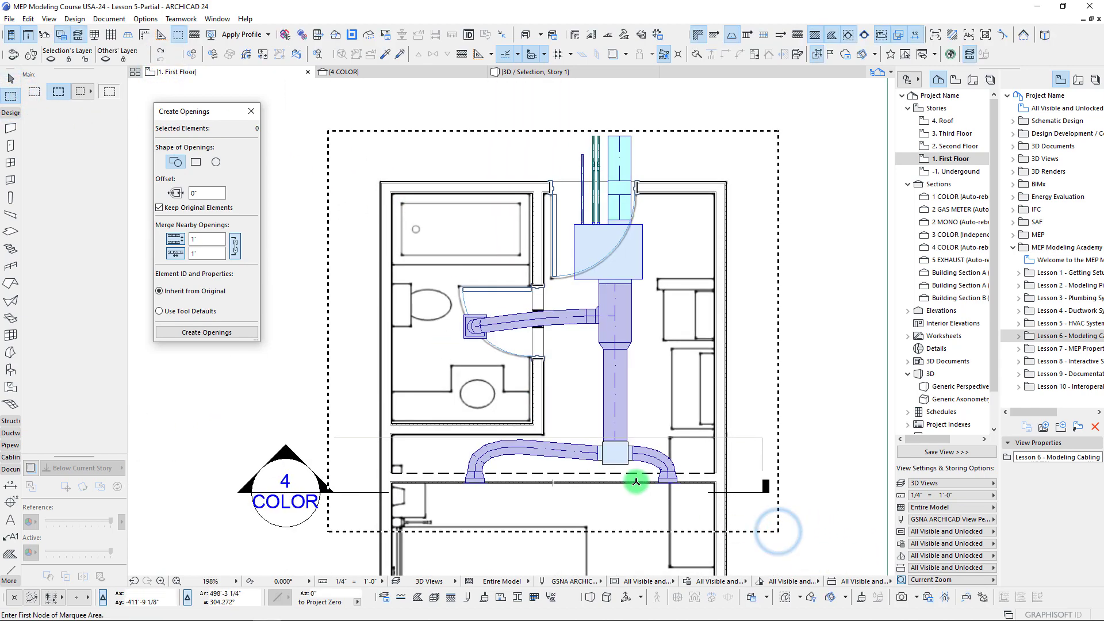
key(F5)
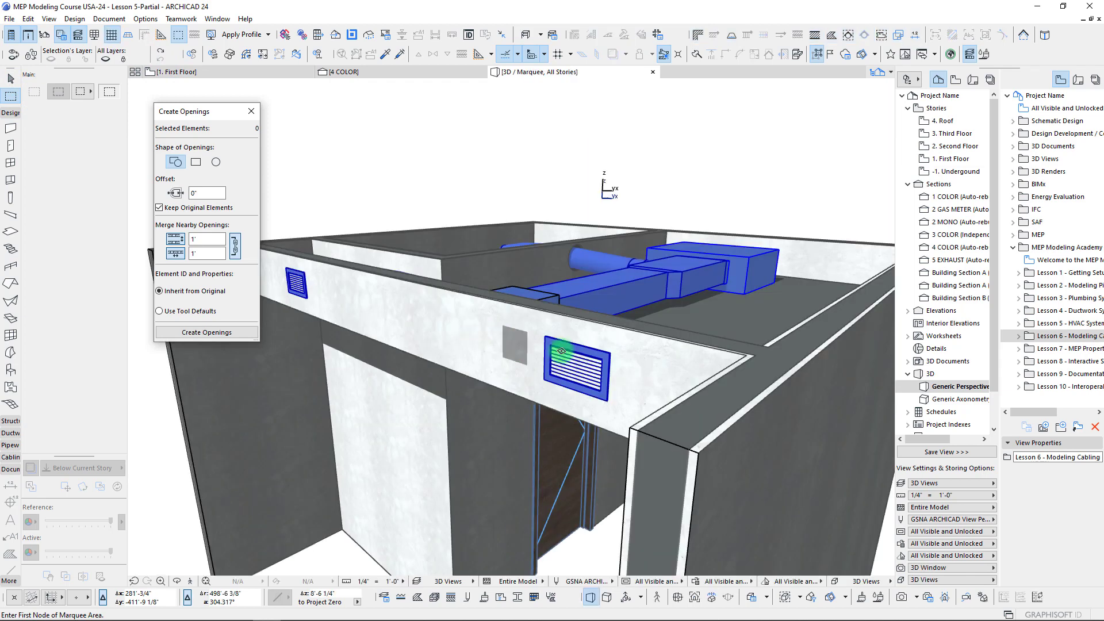
Step: Create openings for both sidewall grilles and the ceiling grille with 0" offset, keeping the original elements
scroll(572, 359, up, 3)
click(562, 352)
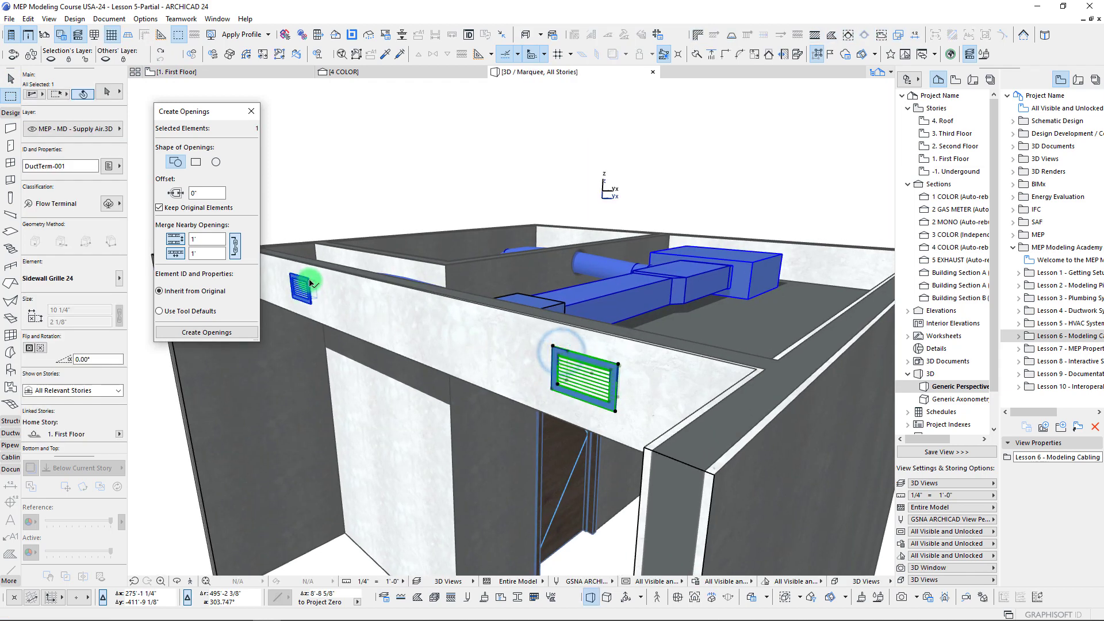
shift+middle_drag(591, 361, 616, 362)
scroll(485, 305, up, 5)
shift+middle_drag(486, 305, 466, 340)
scroll(465, 339, up, 2)
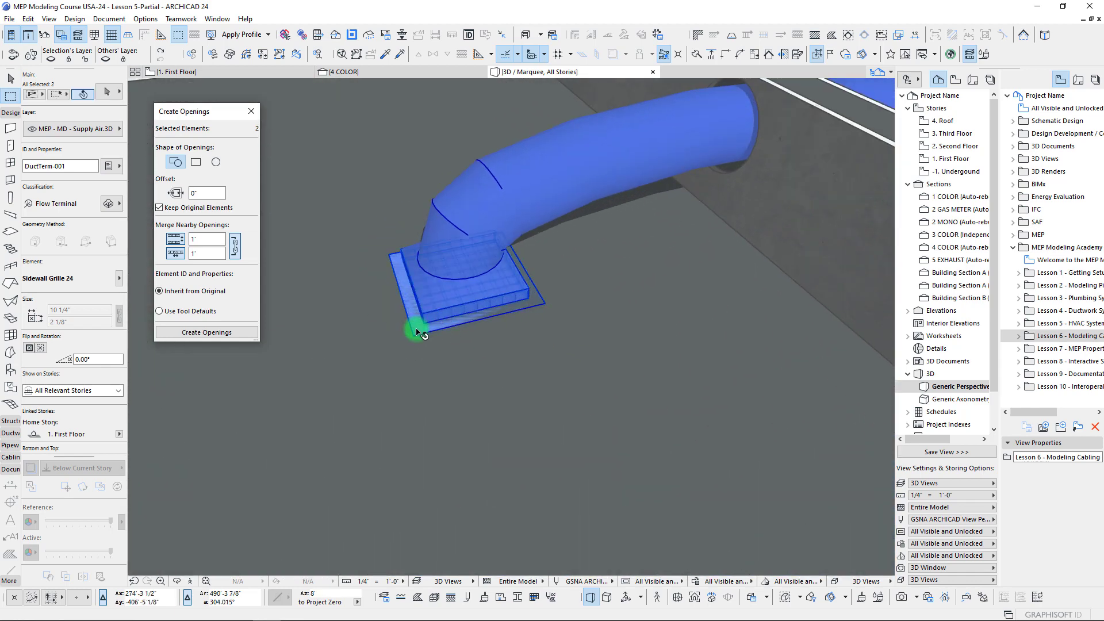
shift+click(416, 332)
scroll(448, 311, down, 7)
shift+middle_drag(446, 313, 403, 298)
click(186, 164)
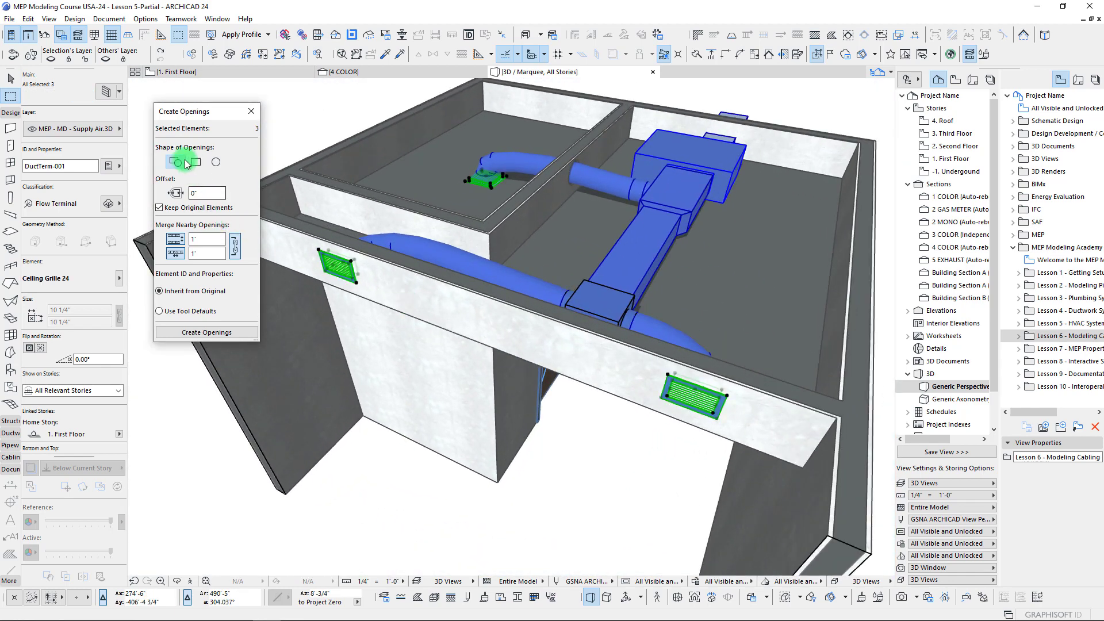
click(217, 333)
mouse_move(575, 330)
shift+middle_down()
mouse_move(650, 357)
mouse_move(708, 324)
mouse_move(705, 249)
mouse_move(676, 322)
mouse_move(665, 414)
mouse_move(666, 350)
mouse_move(630, 321)
mouse_move(565, 311)
shift+middle_up()
key(Escape)
key(Escape)
Step: Move the ceiling grille down to the lower edge of its ceiling opening
click(490, 378)
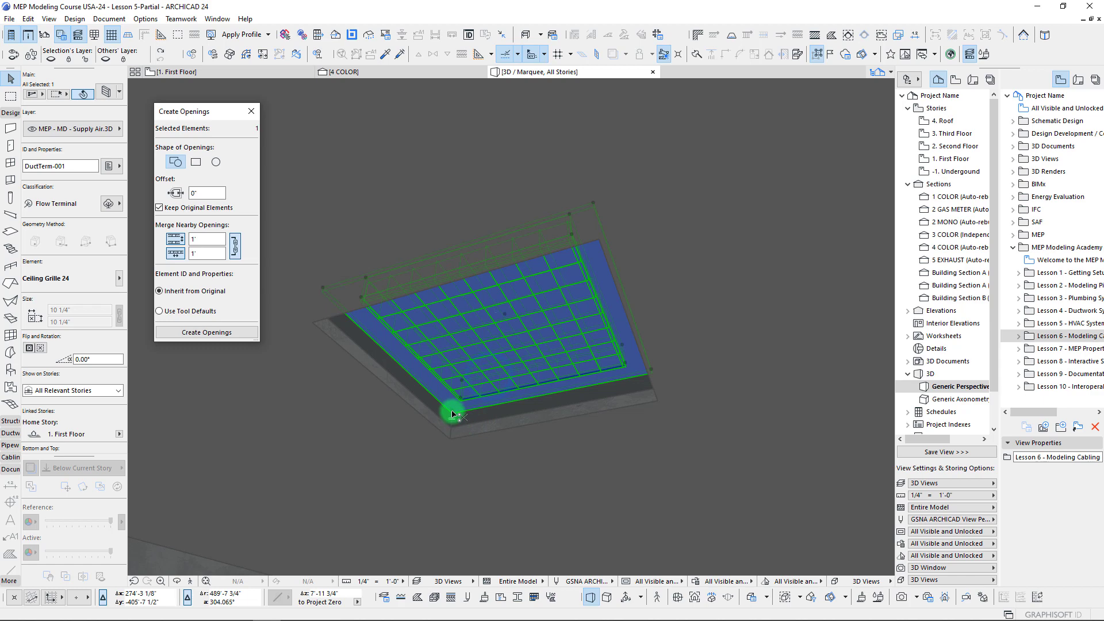
click(452, 410)
click(450, 440)
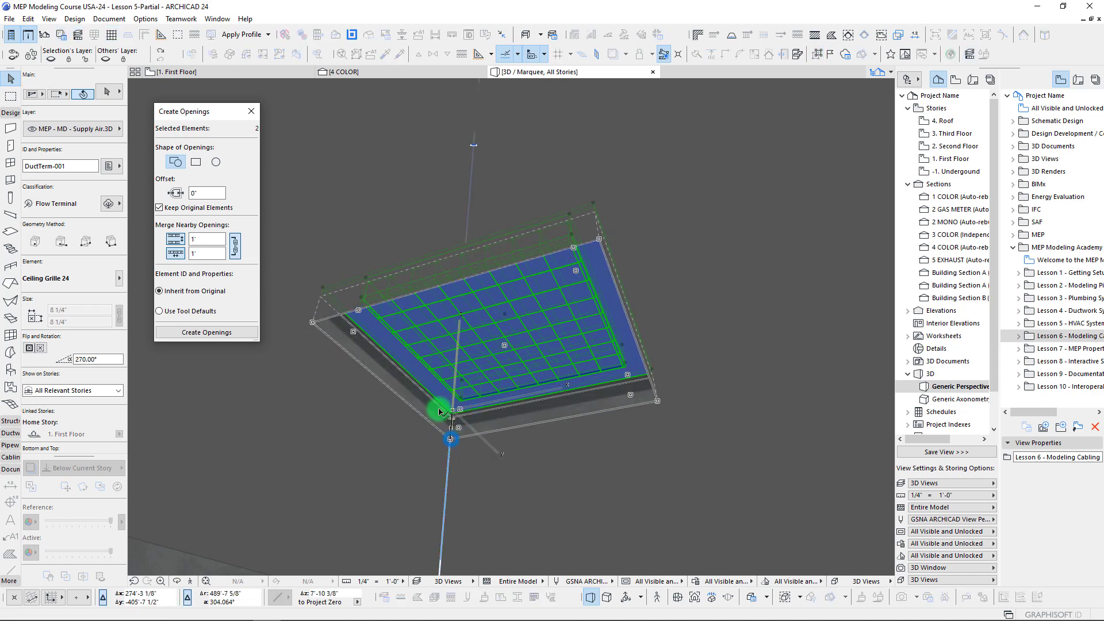
drag(398, 377, 436, 424)
Step: Stretch the duct transformer above the ceiling grille down to the grille, about 3 1/4" in length
click(485, 391)
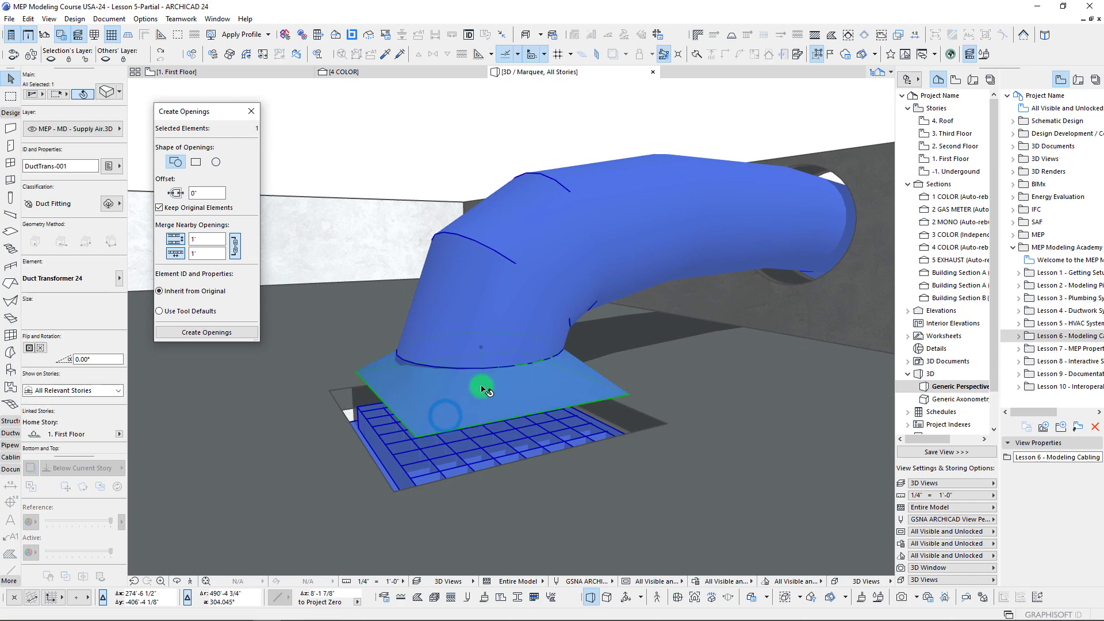
click(482, 391)
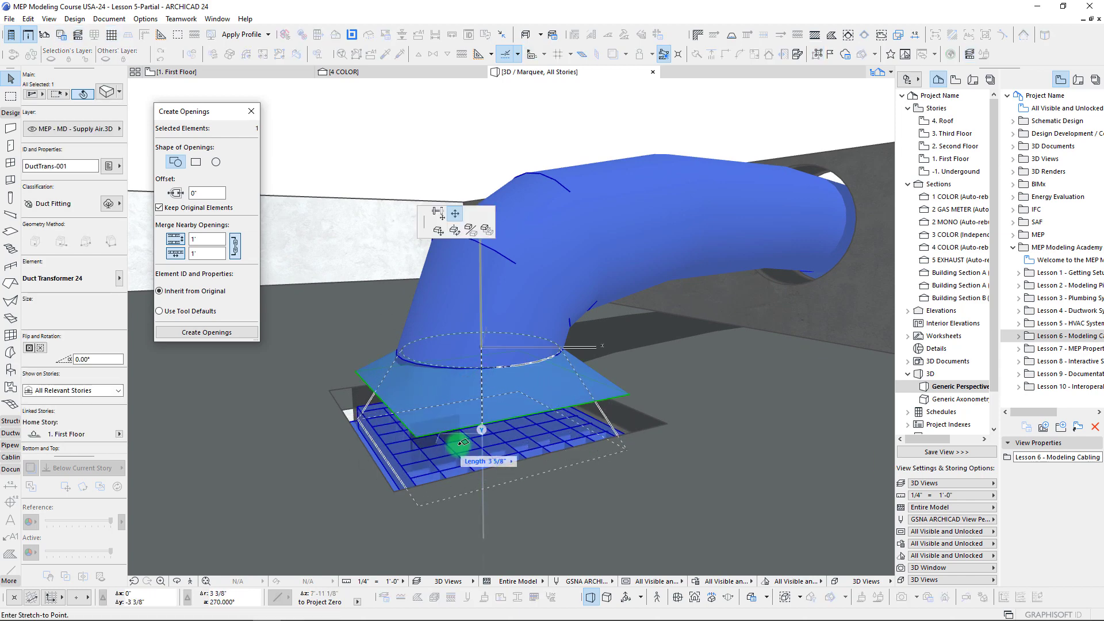
scroll(488, 434, up, 5)
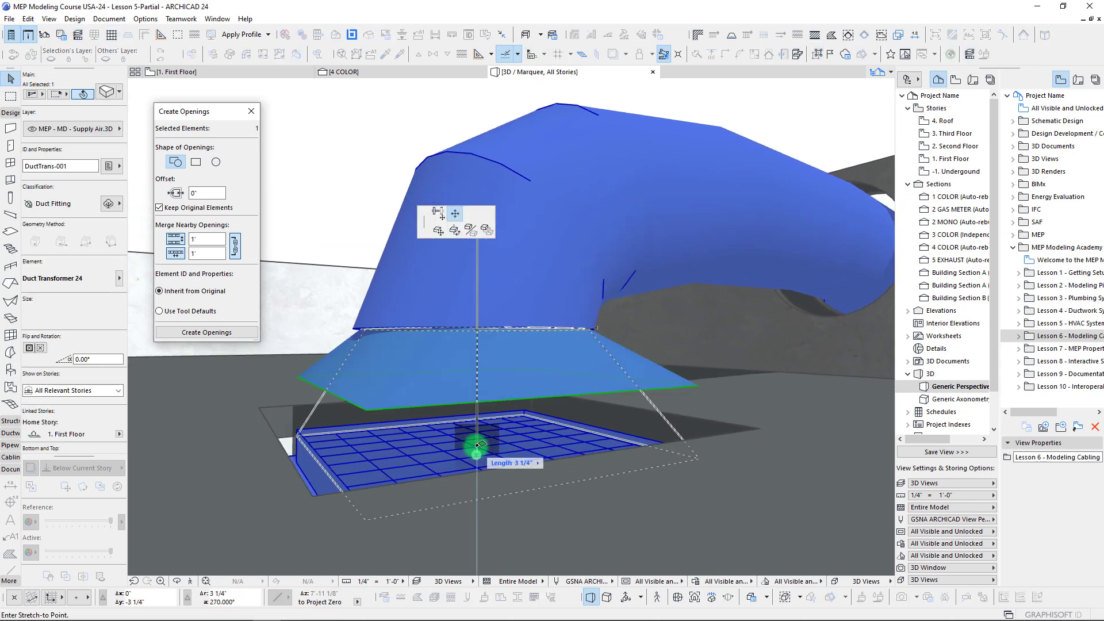
click(480, 446)
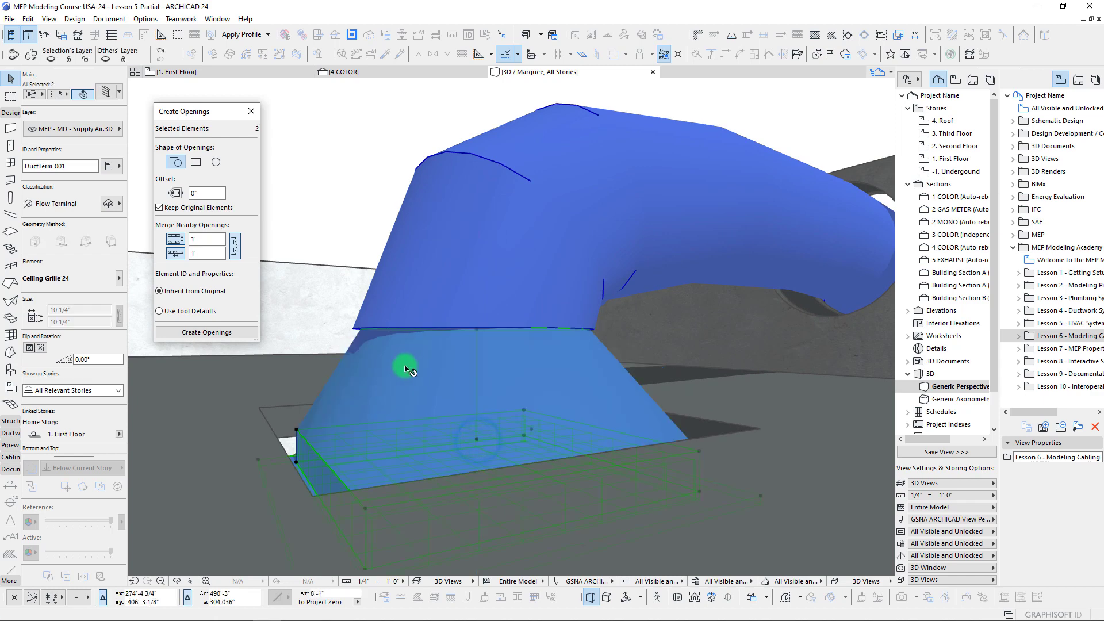
Step: Create a wall opening around the rectangular fire damper with a 1/2" offset, keeping the original element
scroll(419, 364, down, 10)
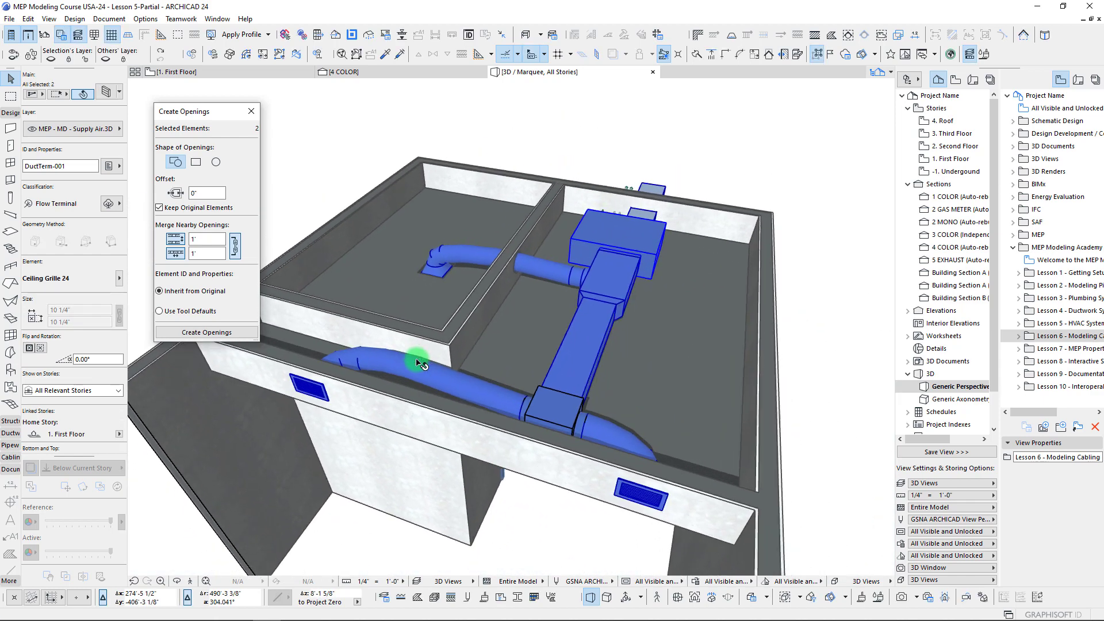
shift+middle_drag(667, 476, 394, 347)
shift+middle_drag(630, 354, 589, 526)
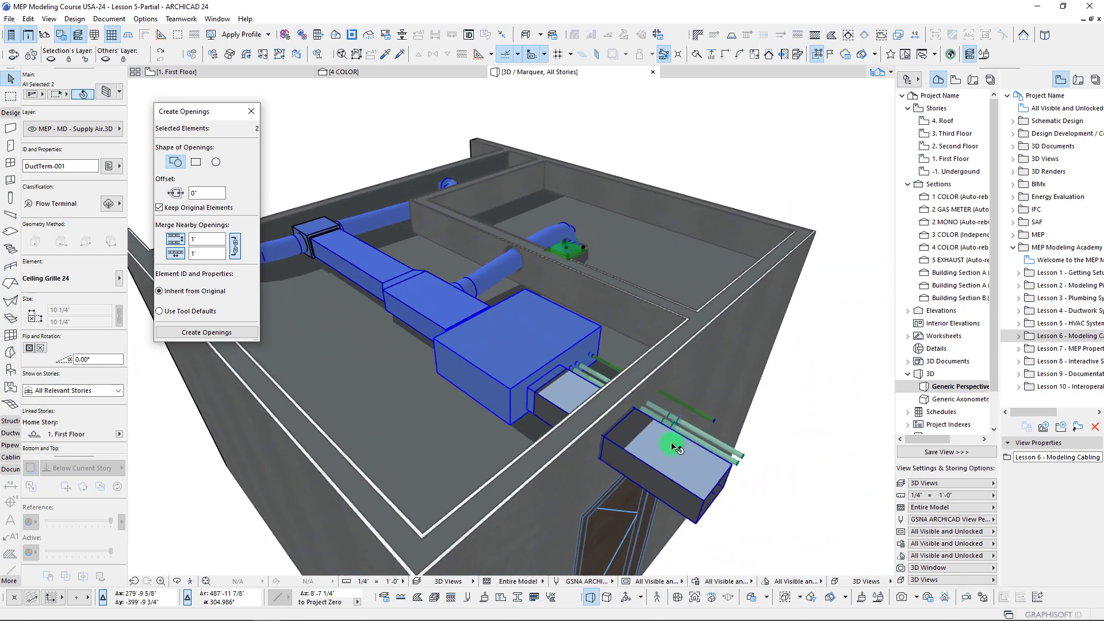
key(Escape)
shift+middle_drag(598, 426, 491, 382)
click(515, 382)
shift+middle_drag(574, 460, 524, 391)
shift+middle_drag(634, 332, 499, 374)
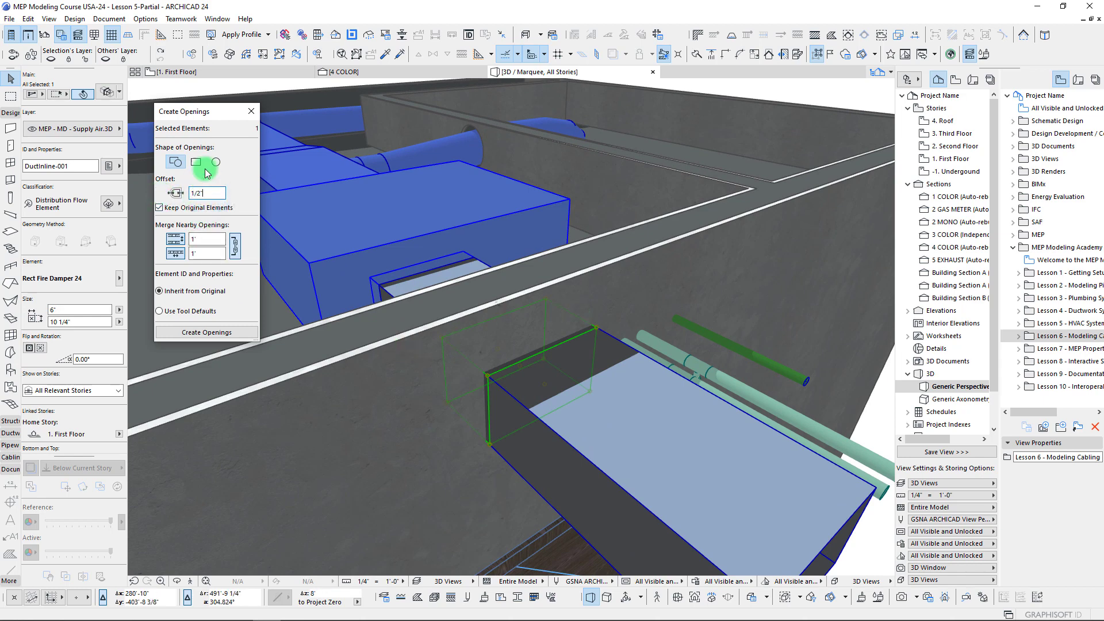
click(215, 335)
shift+middle_drag(602, 336, 552, 345)
Step: Try one merged wall opening for the two refrigeration pipes with a 1/2" offset and 1' merge distances, and undo it
scroll(573, 429, up, 5)
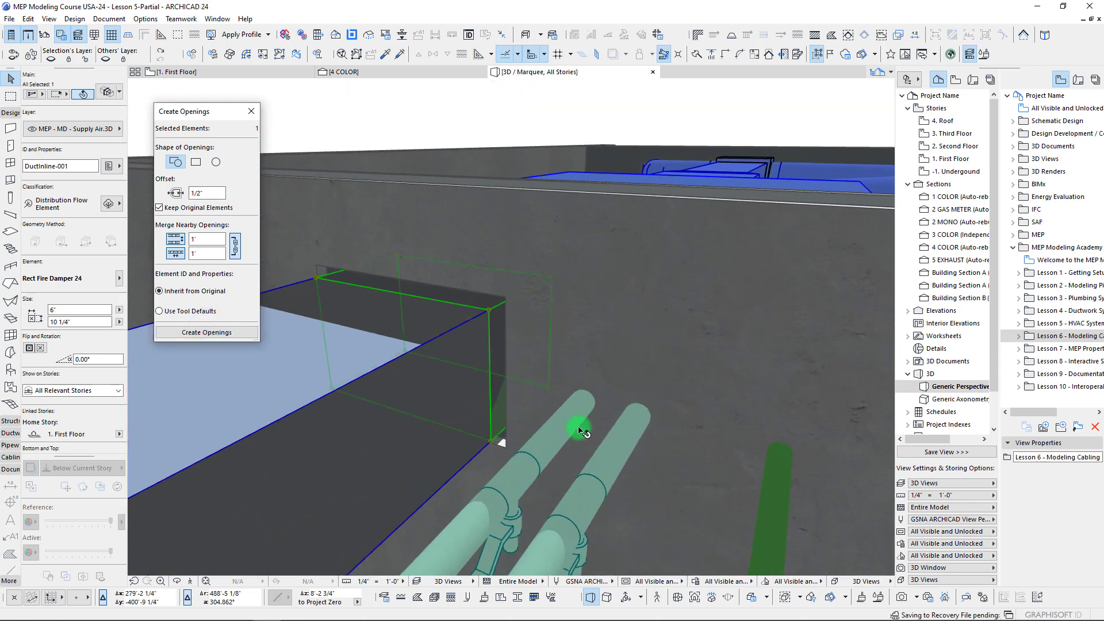
click(574, 420)
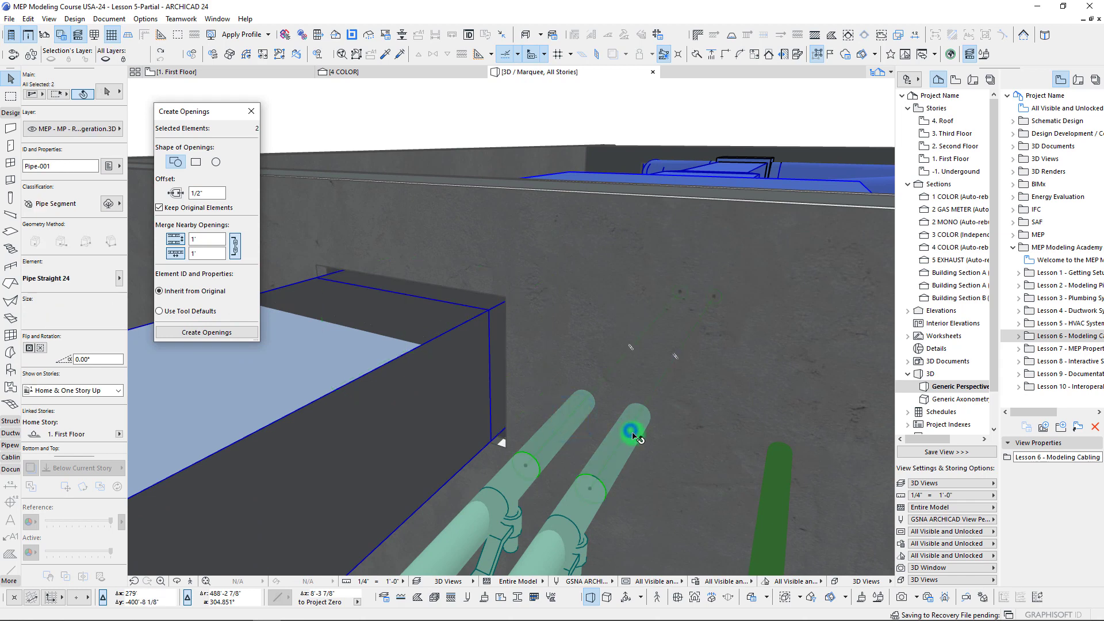
drag(587, 387, 282, 291)
click(190, 253)
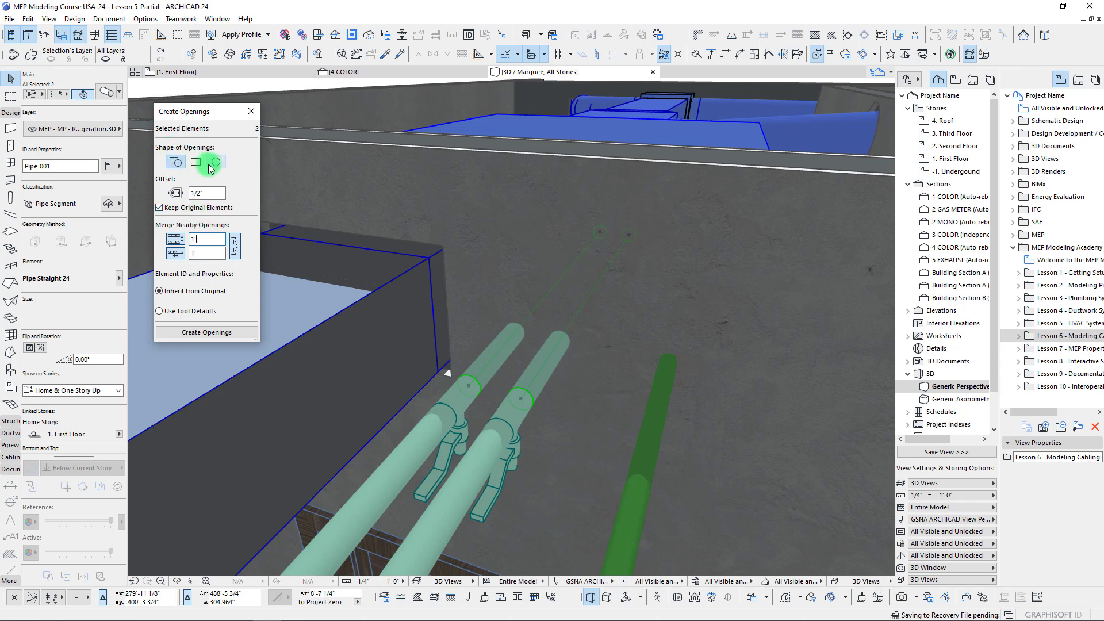
shift+middle_drag(521, 370, 554, 345)
scroll(555, 345, up, 4)
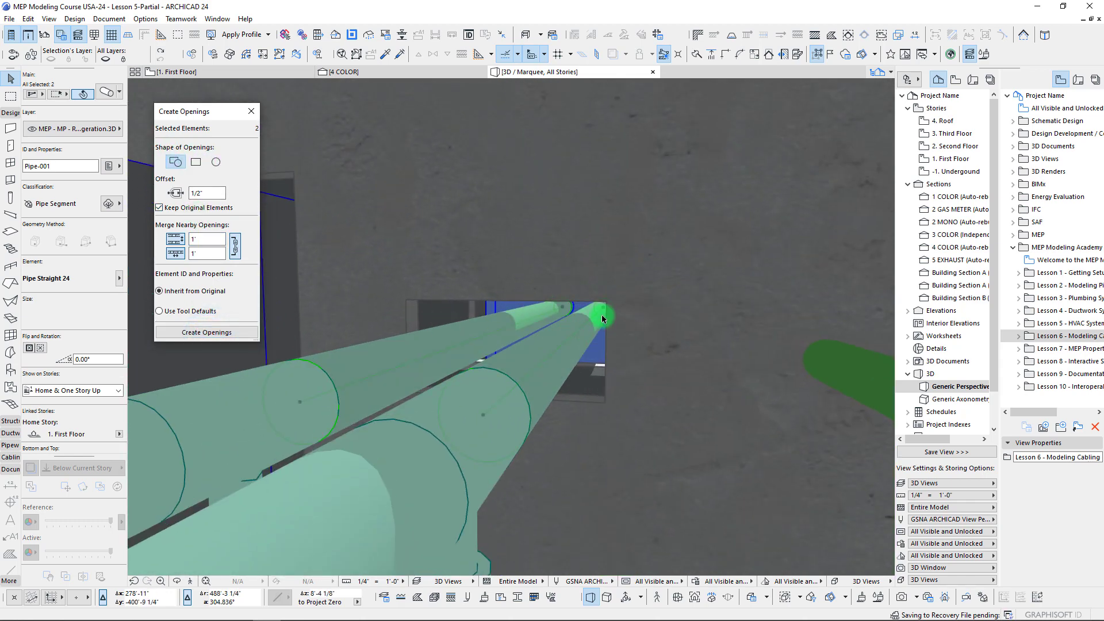
scroll(488, 354, down, 6)
shift+middle_drag(488, 353, 382, 315)
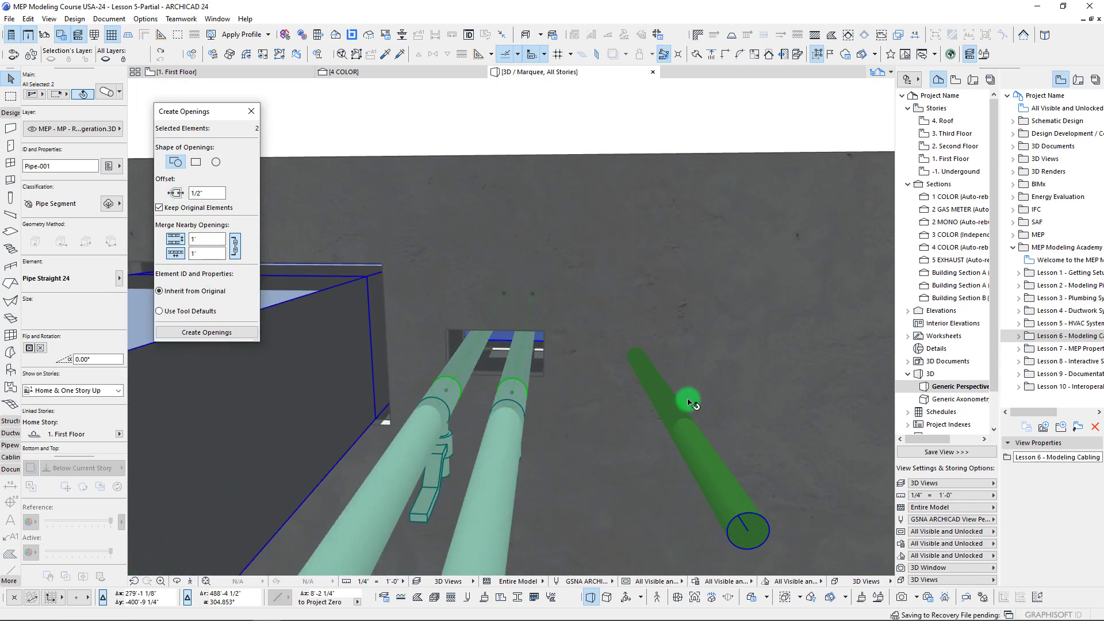
key(ctrl+z)
Step: Create separate wall openings for the two refrigeration pipes with a 1/4" offset and both merge distances set to 0"
middle_drag(505, 350, 513, 372)
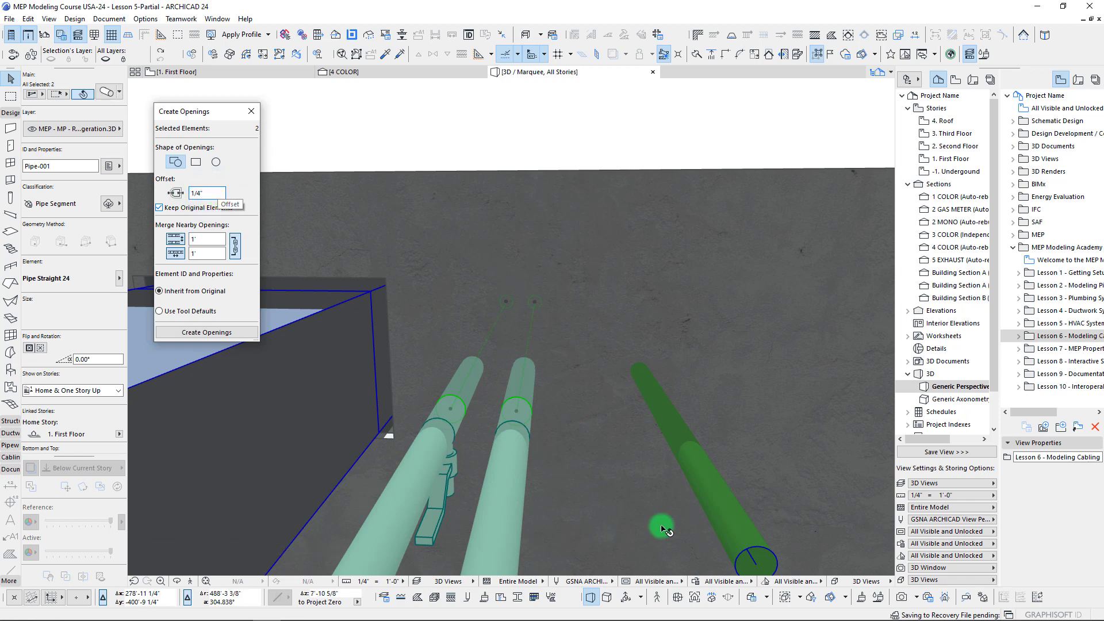
middle_drag(505, 371, 527, 366)
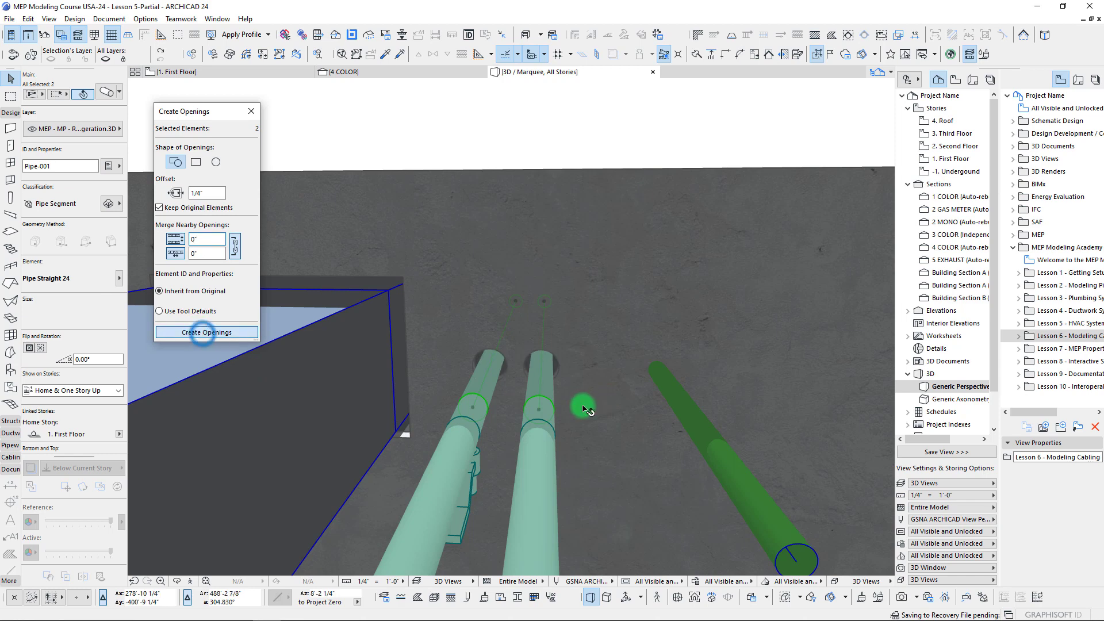
scroll(511, 339, up, 5)
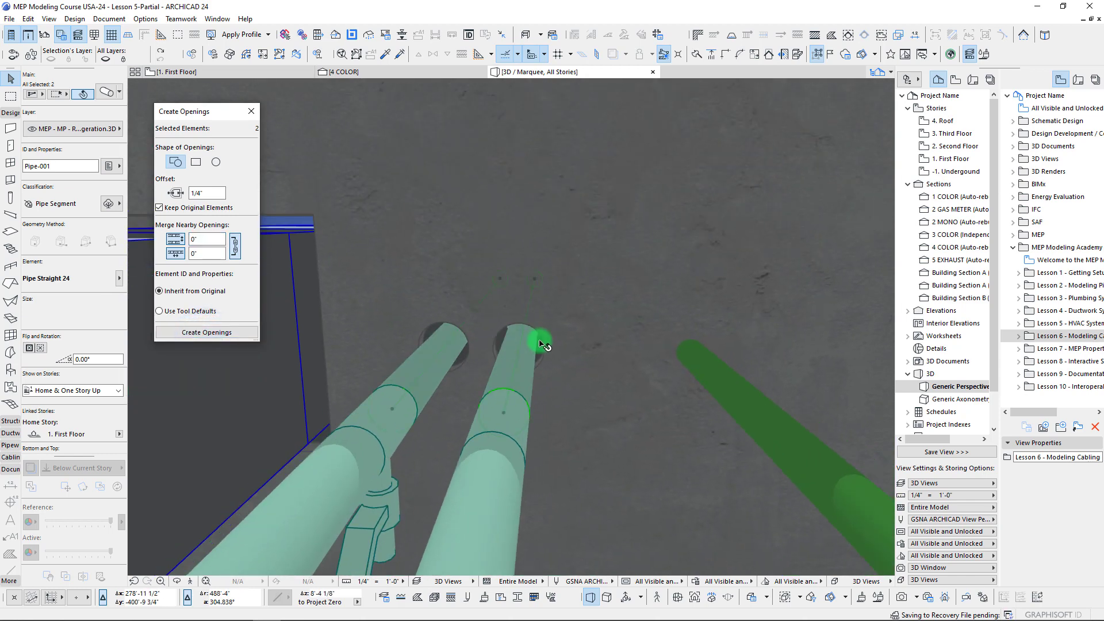
key(Escape)
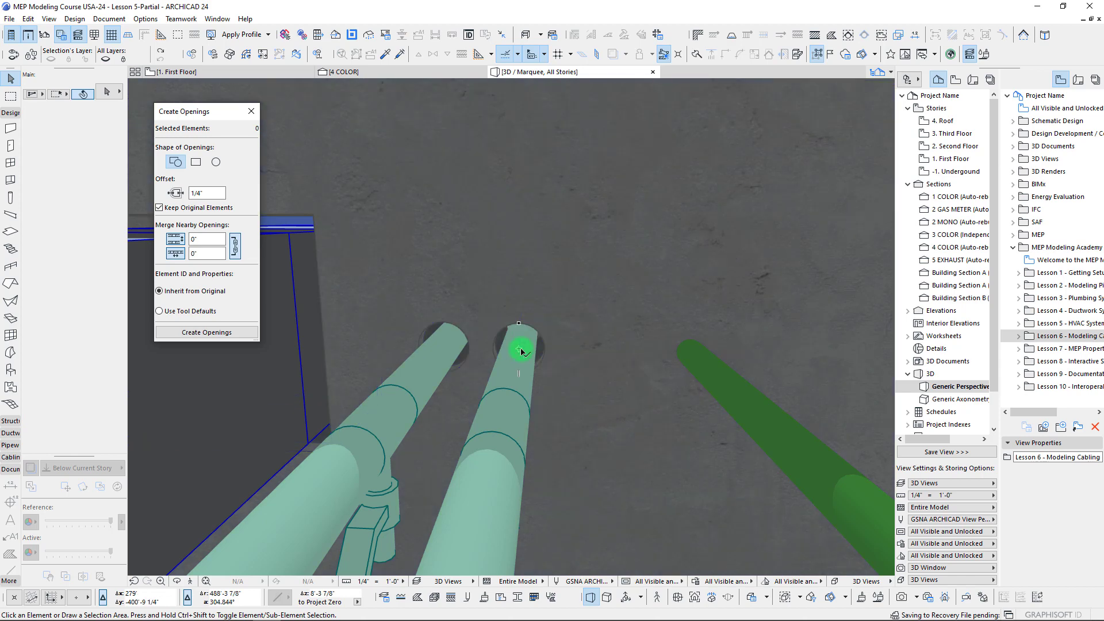
Step: Select the two round pipe openings and examine how they pass through the wall in 3D
click(454, 328)
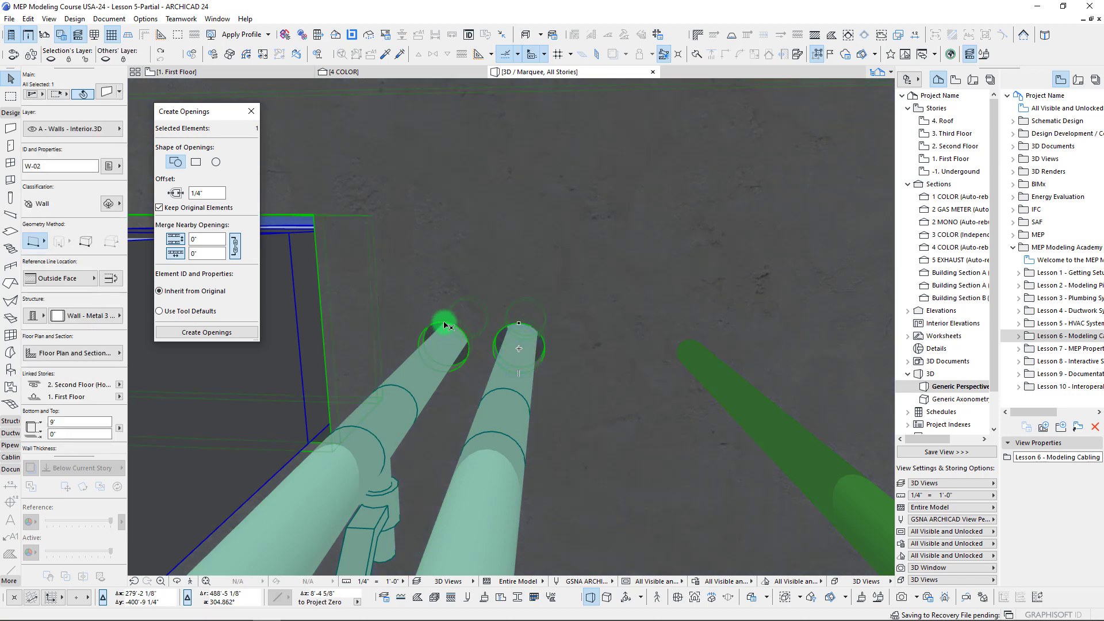
key(Escape)
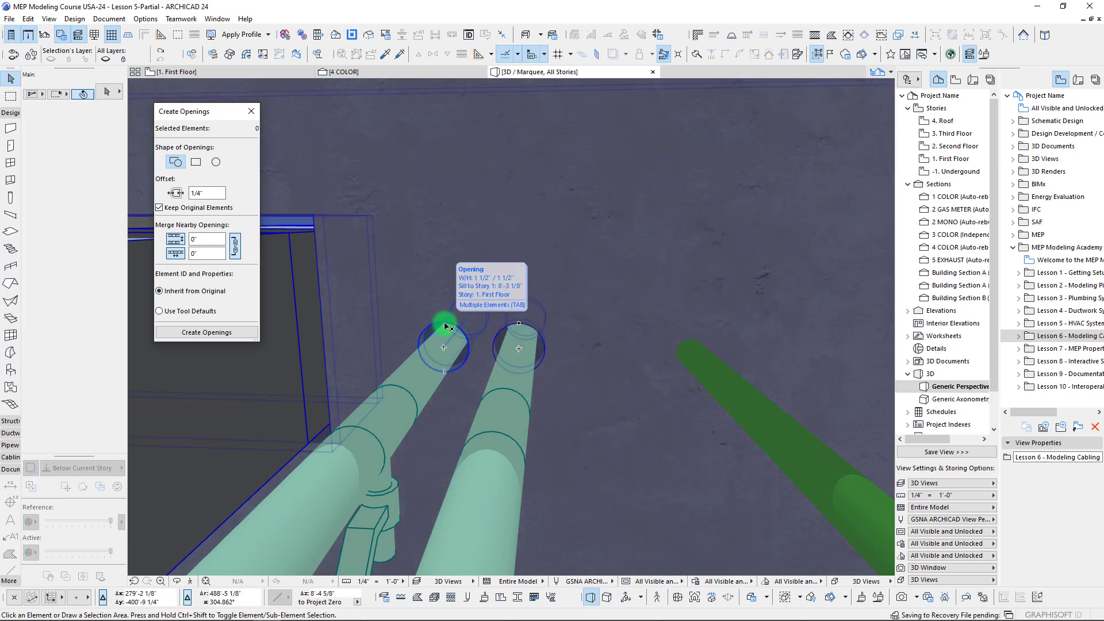
click(445, 327)
shift+click(517, 325)
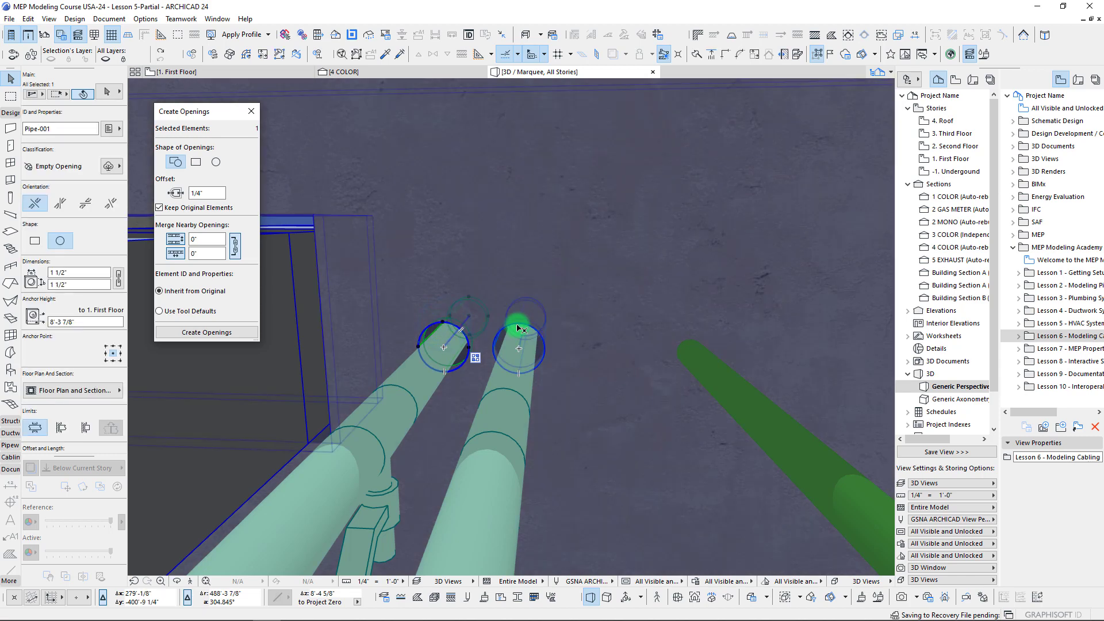
shift+middle_drag(529, 406, 509, 407)
shift+middle_drag(504, 366, 544, 358)
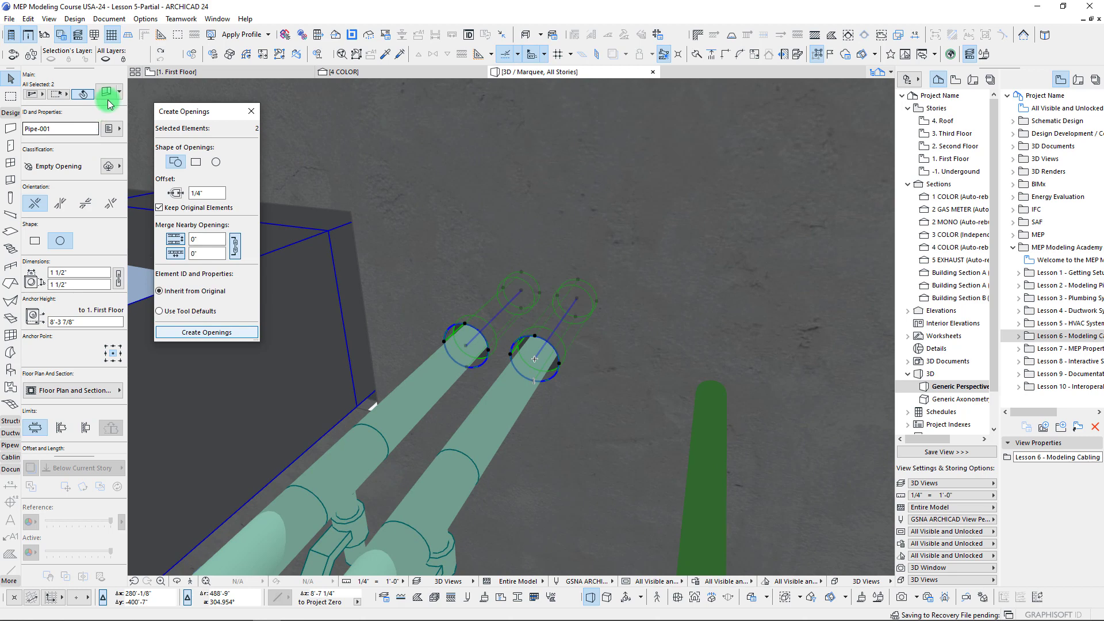
shift+middle_drag(586, 351, 503, 325)
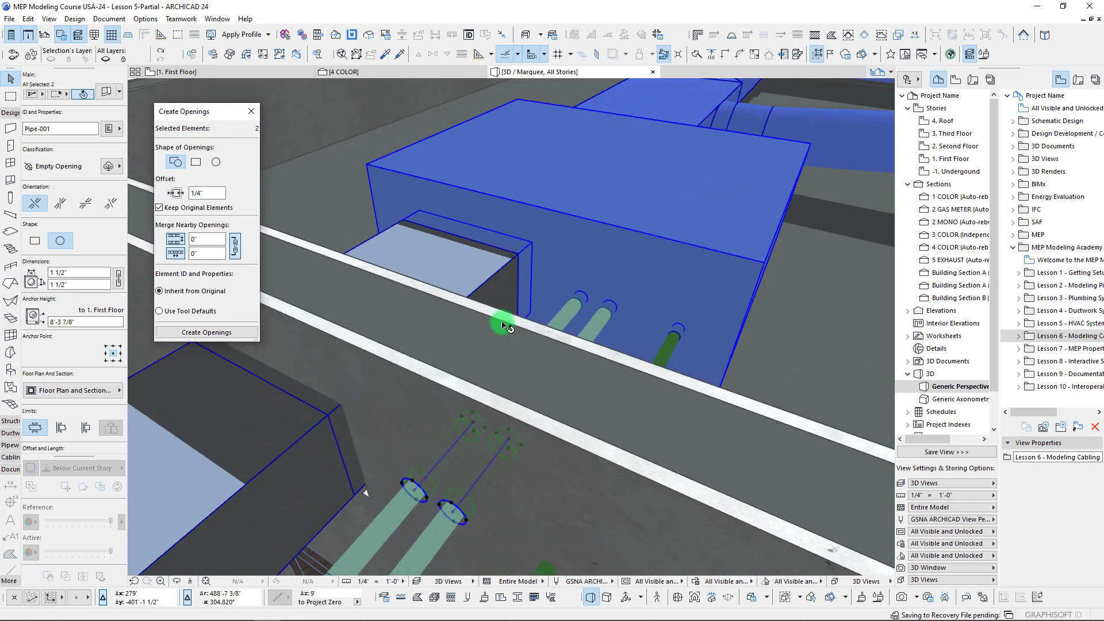
key(Escape)
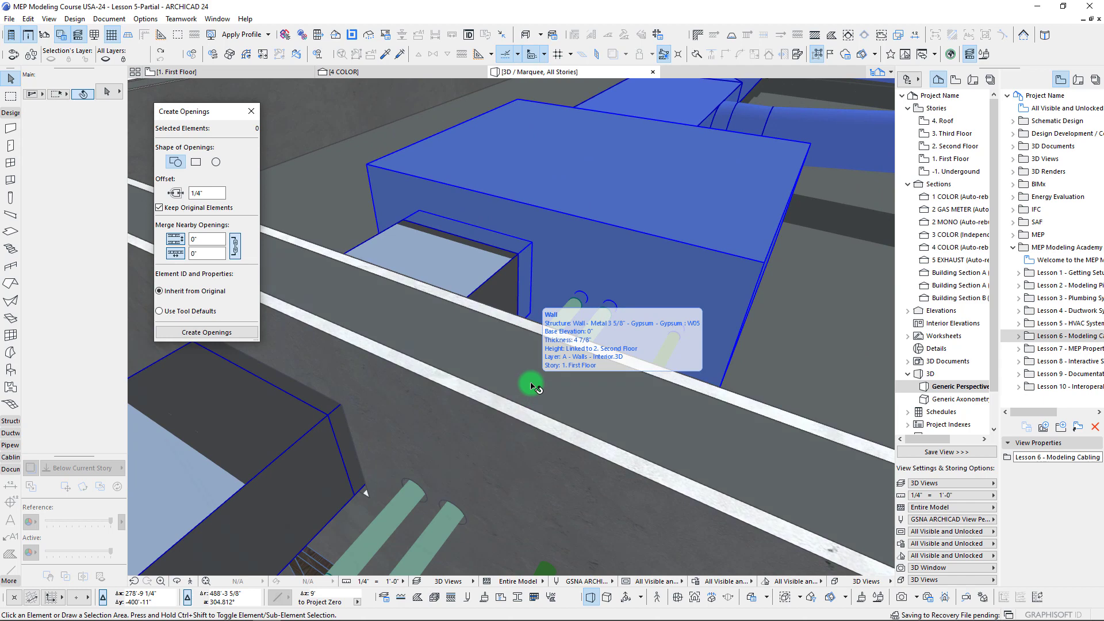
Step: Return to the first floor plan and display the exhaust ducts of the two adjoining bathrooms in 3D using a marquee
key(F2)
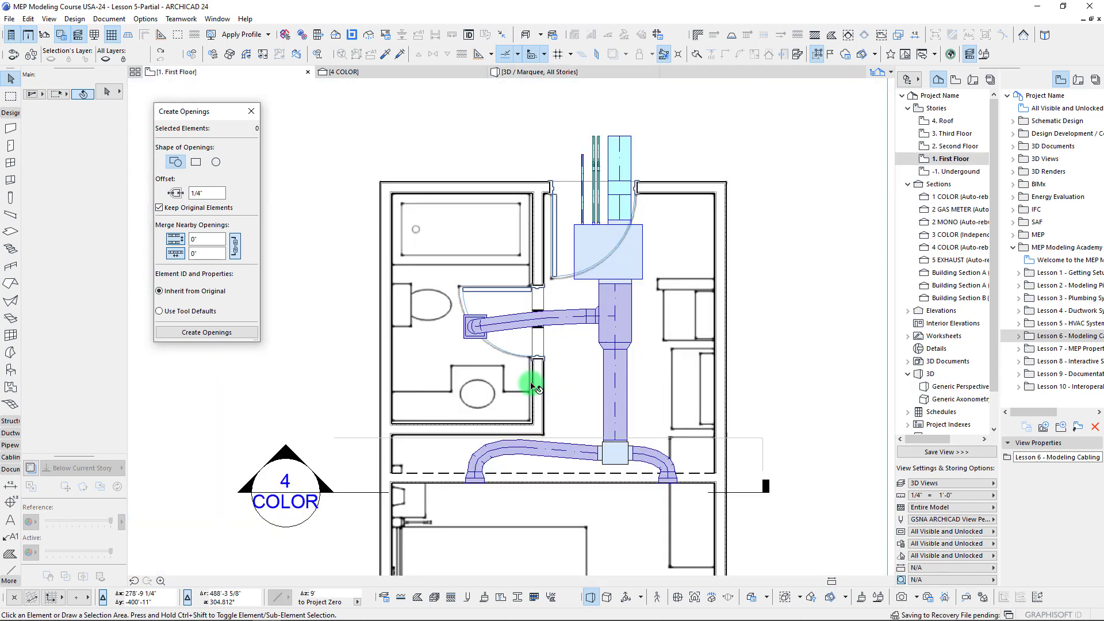
scroll(520, 388, down, 6)
middle_drag(621, 375, 191, 311)
middle_drag(815, 348, 327, 363)
middle_drag(423, 353, 478, 307)
scroll(444, 388, up, 4)
click(13, 98)
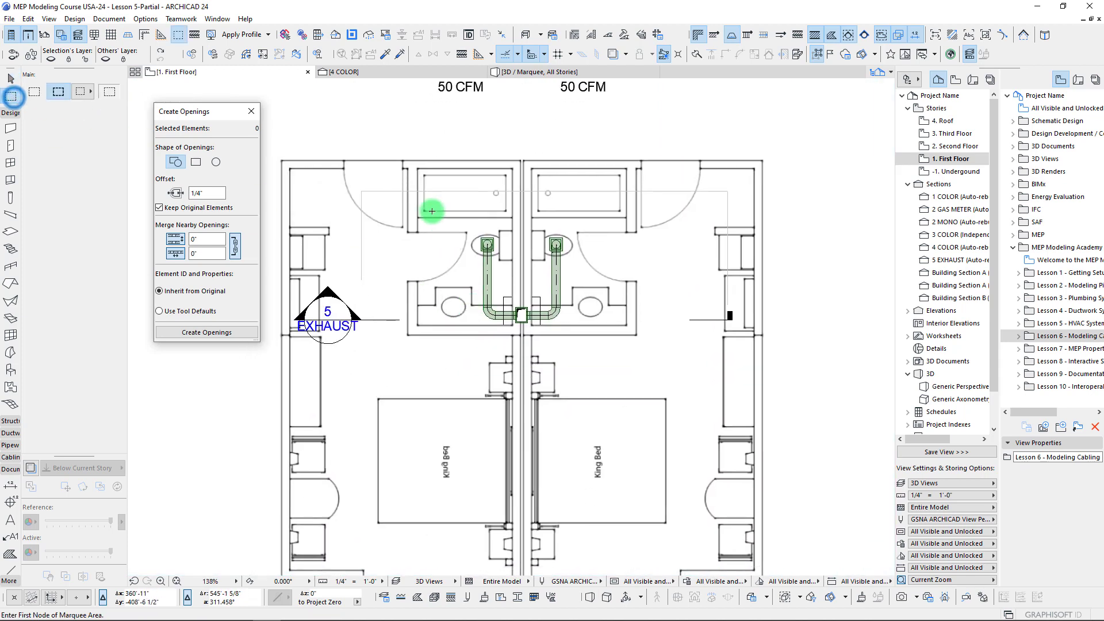
click(390, 139)
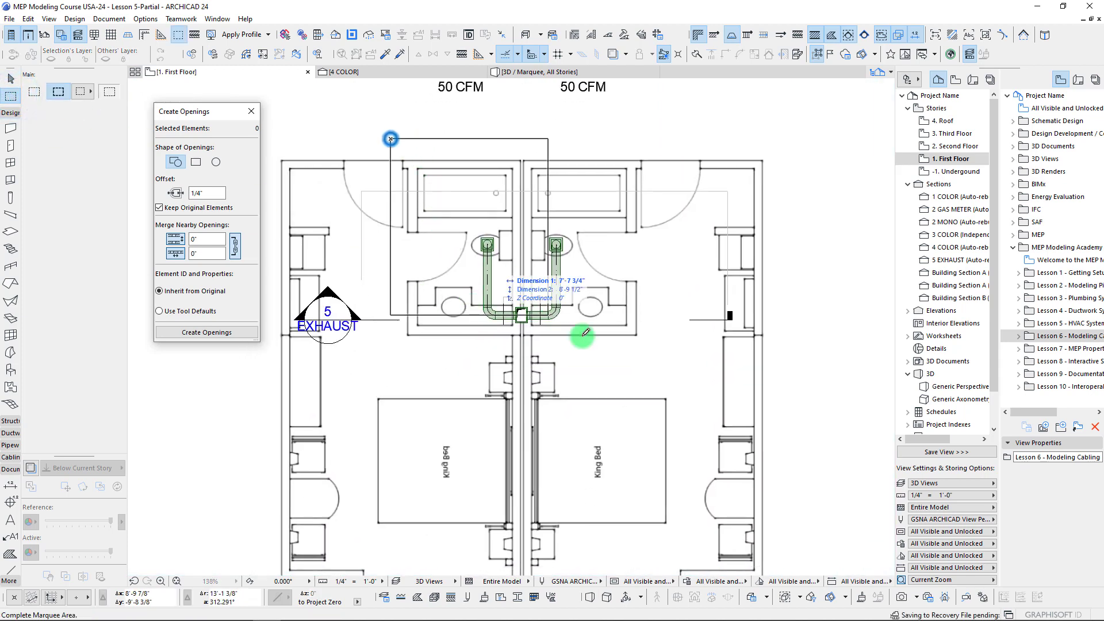
click(642, 347)
key(F5)
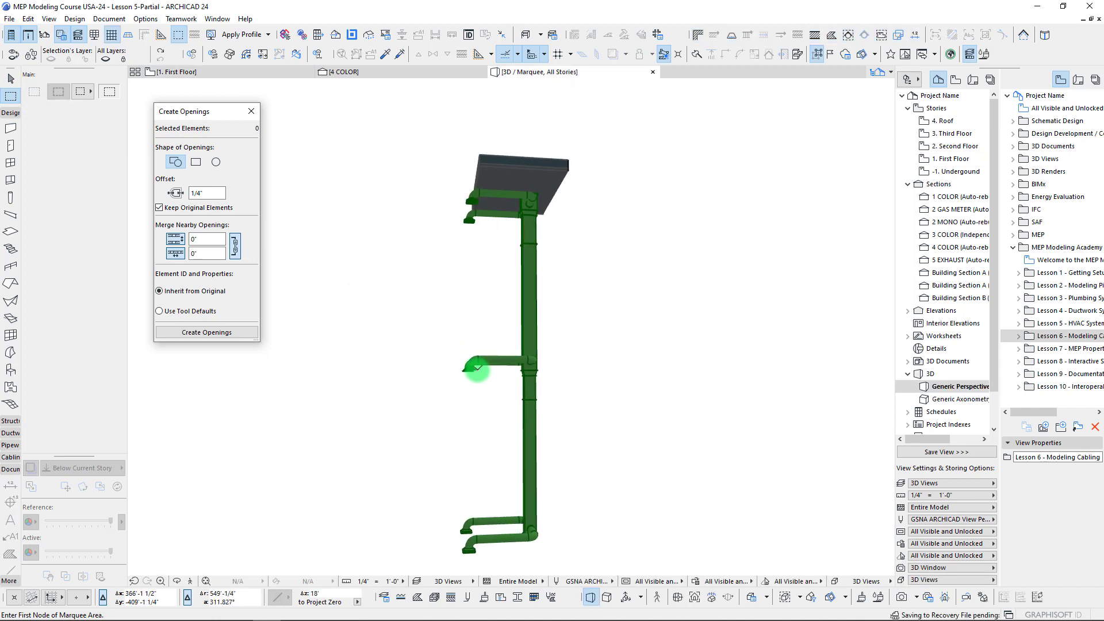
shift+middle_drag(477, 374, 434, 331)
scroll(434, 330, up, 5)
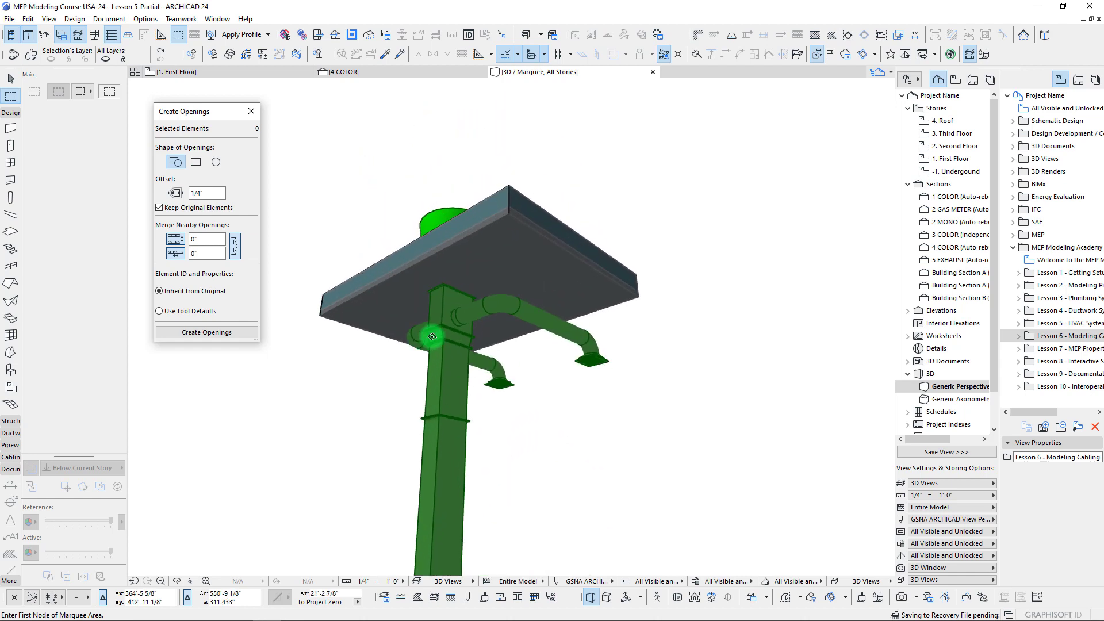
Step: Select the vertical exhaust duct under the roof slab and examine how the duct, transition and rooftop fan meet within the slab
scroll(426, 339, up, 5)
shift+middle_drag(442, 370, 506, 337)
shift+middle_drag(475, 459, 544, 385)
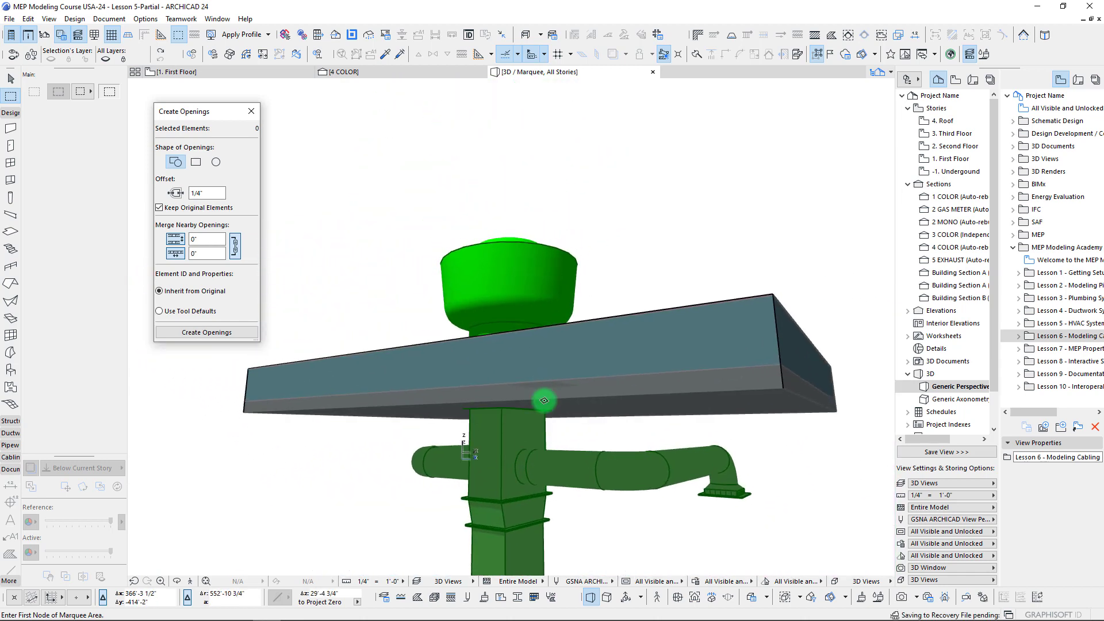
click(552, 384)
key(Escape)
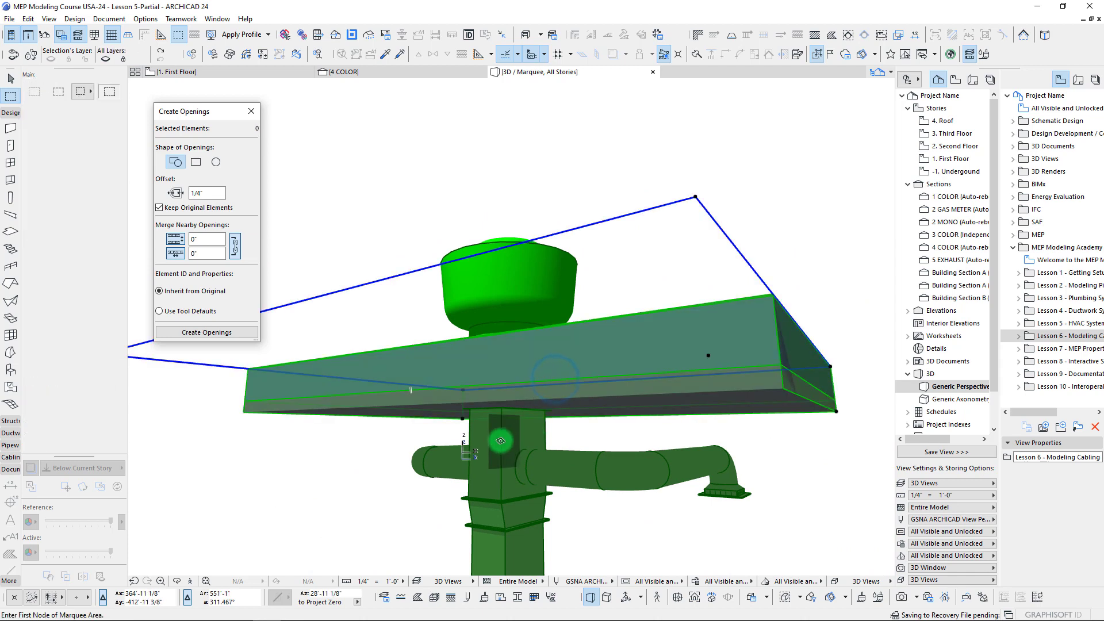
click(509, 430)
scroll(506, 402, up, 5)
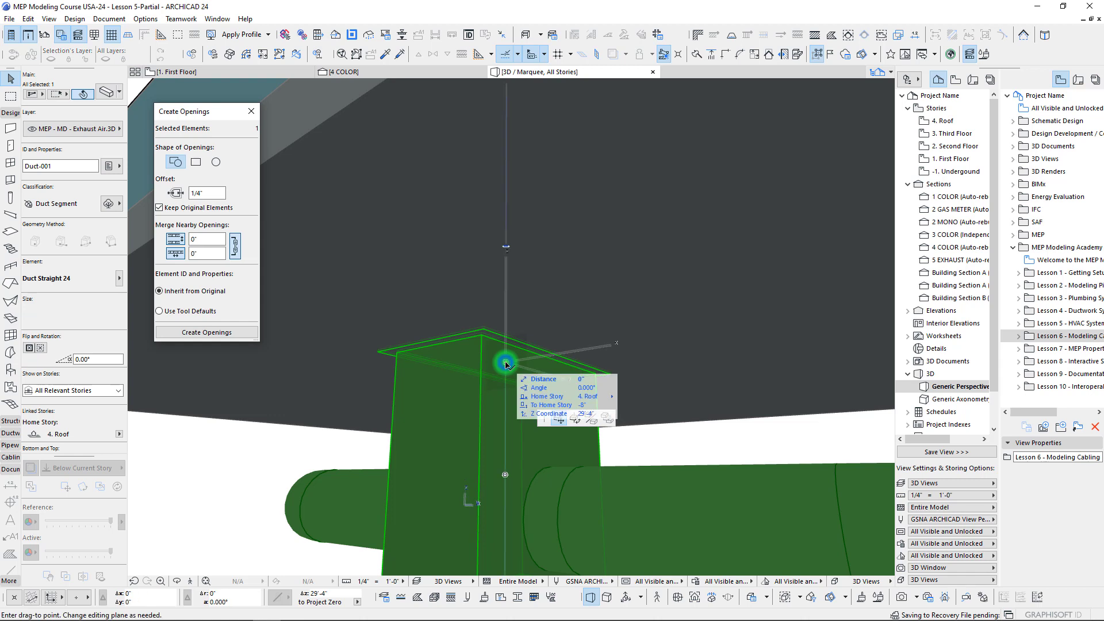
scroll(511, 379, down, 4)
shift+middle_drag(506, 297, 517, 345)
click(506, 352)
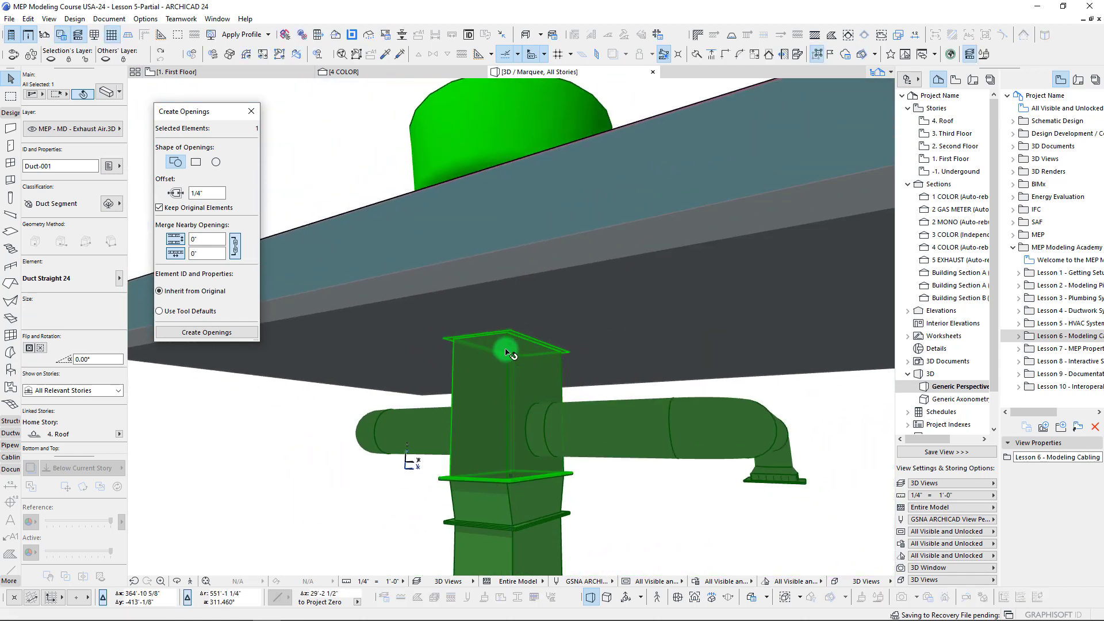
mouse_move(521, 421)
shift+middle_down()
mouse_move(550, 510)
mouse_move(523, 434)
shift+middle_up()
scroll(520, 423, up, 2)
scroll(521, 424, up, 6)
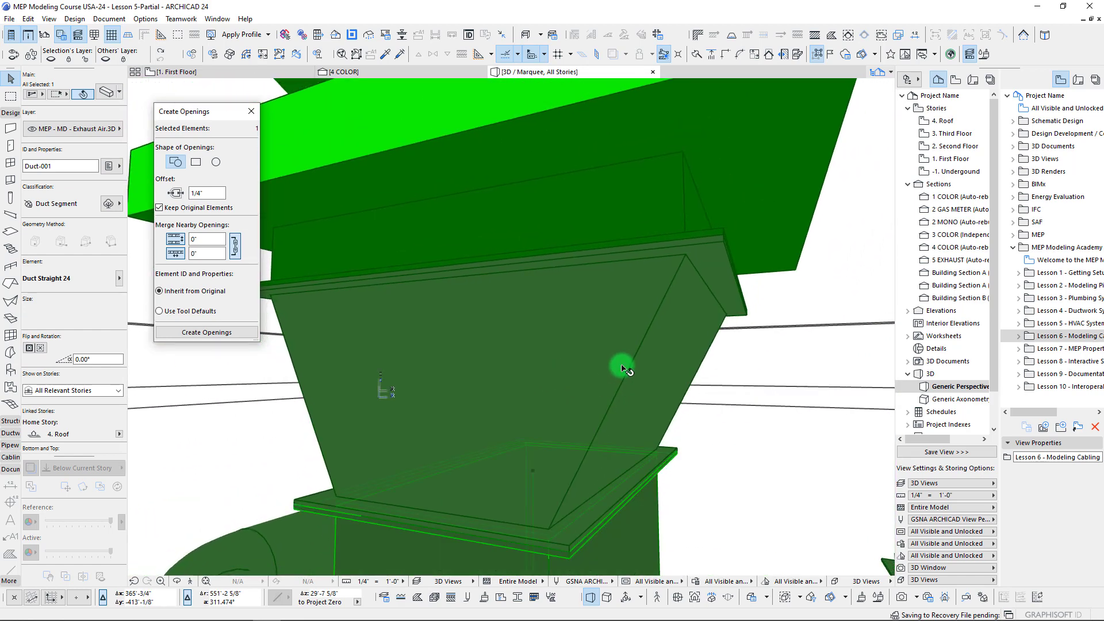
Step: Move the duct transition and the rooftop upblast fan together straight up, clear of the roof slab
click(624, 370)
shift+click(630, 194)
click(532, 474)
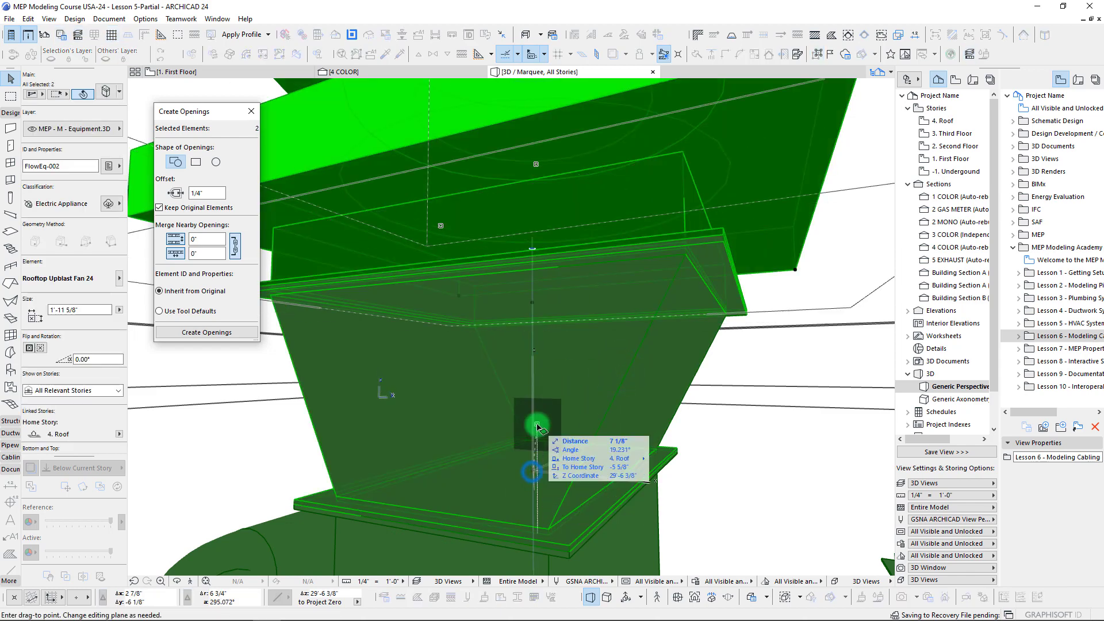
scroll(535, 437, down, 5)
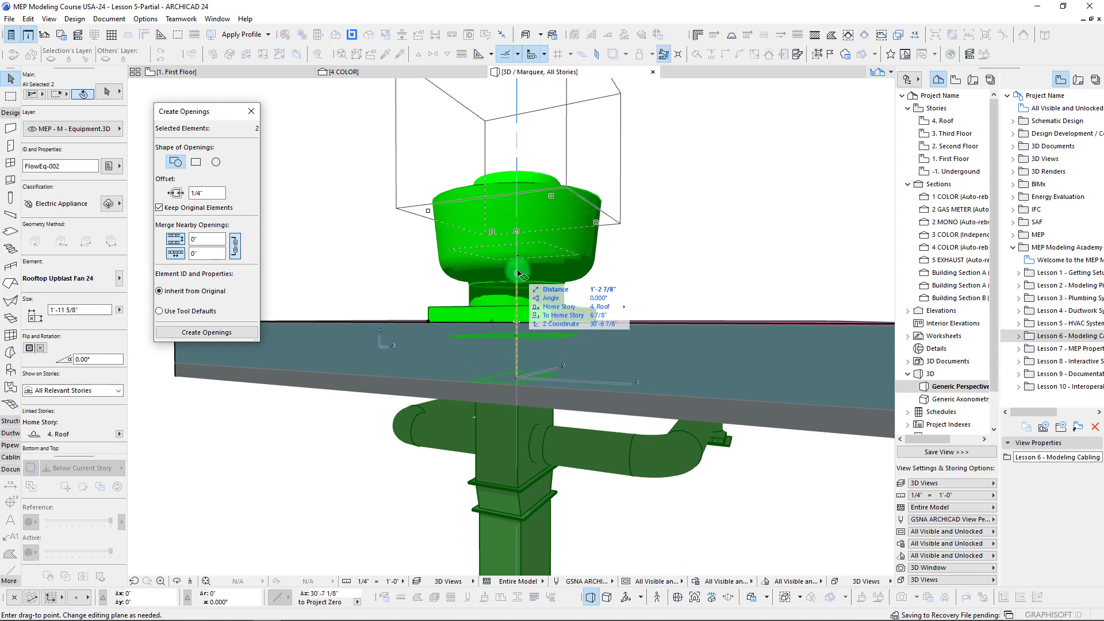
click(511, 295)
Step: Set the opening offset to 1" and try to create an opening from the vertical duct ending just below the slab
shift+middle_drag(511, 294, 519, 391)
click(516, 378)
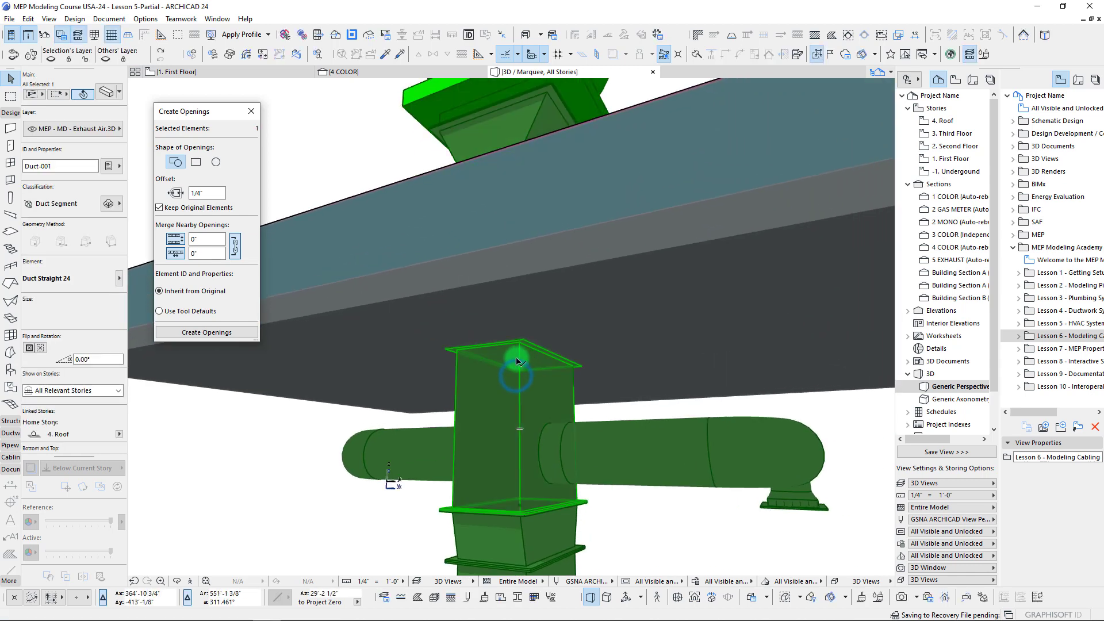
shift+middle_drag(564, 215, 298, 295)
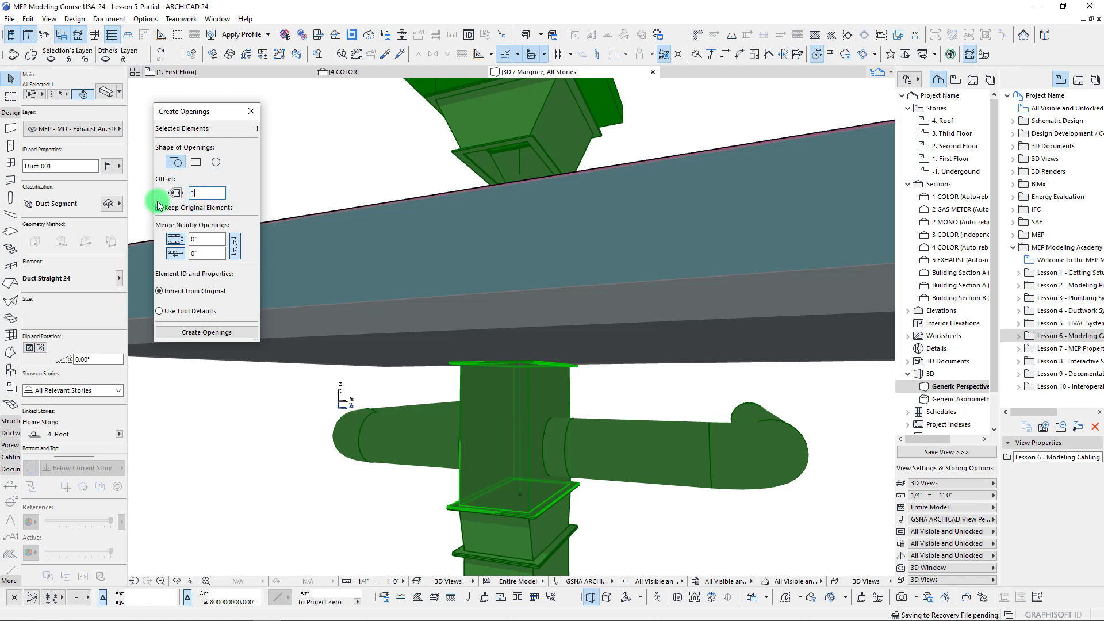
shift+middle_drag(586, 391, 467, 281)
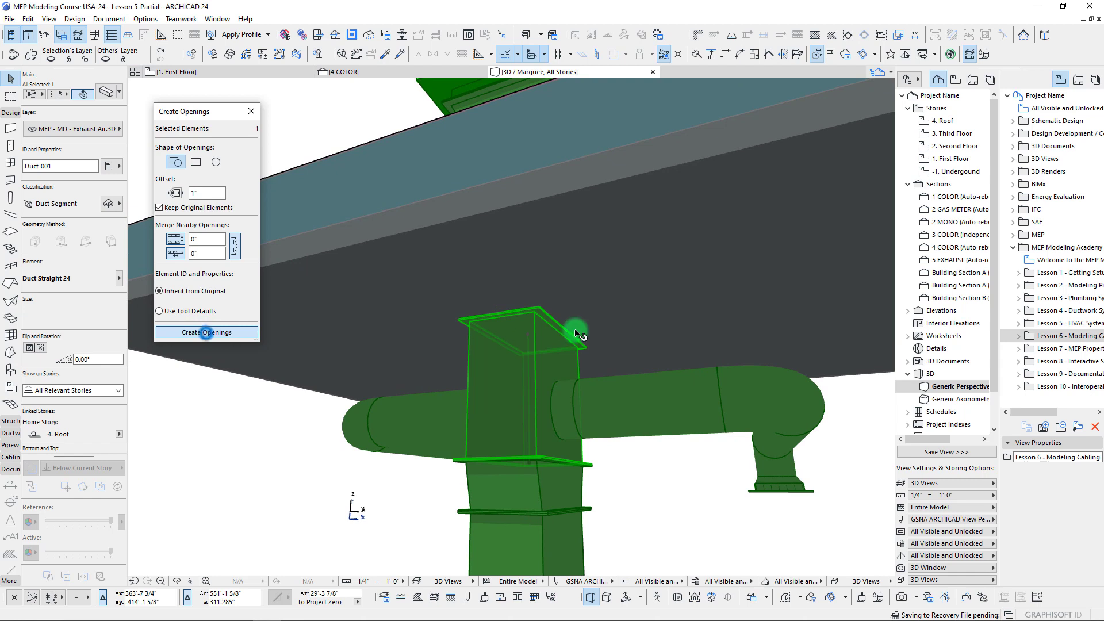
shift+middle_drag(631, 354, 554, 382)
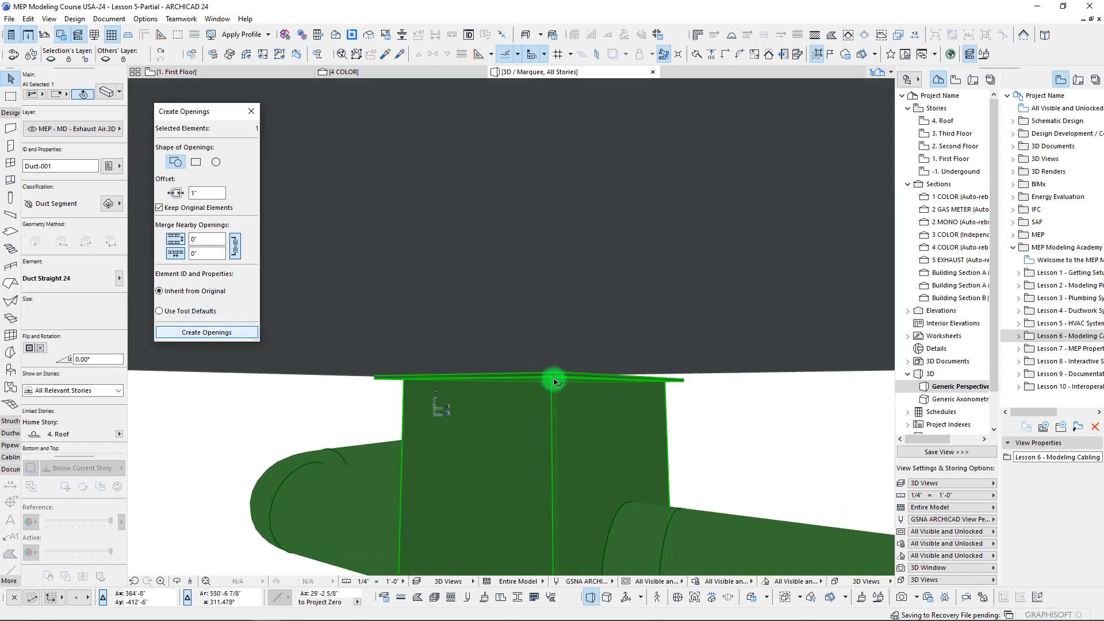
Step: Stretch the vertical duct's top end upward into the roof slab, to a length of about 1'-1 1/2"
click(553, 375)
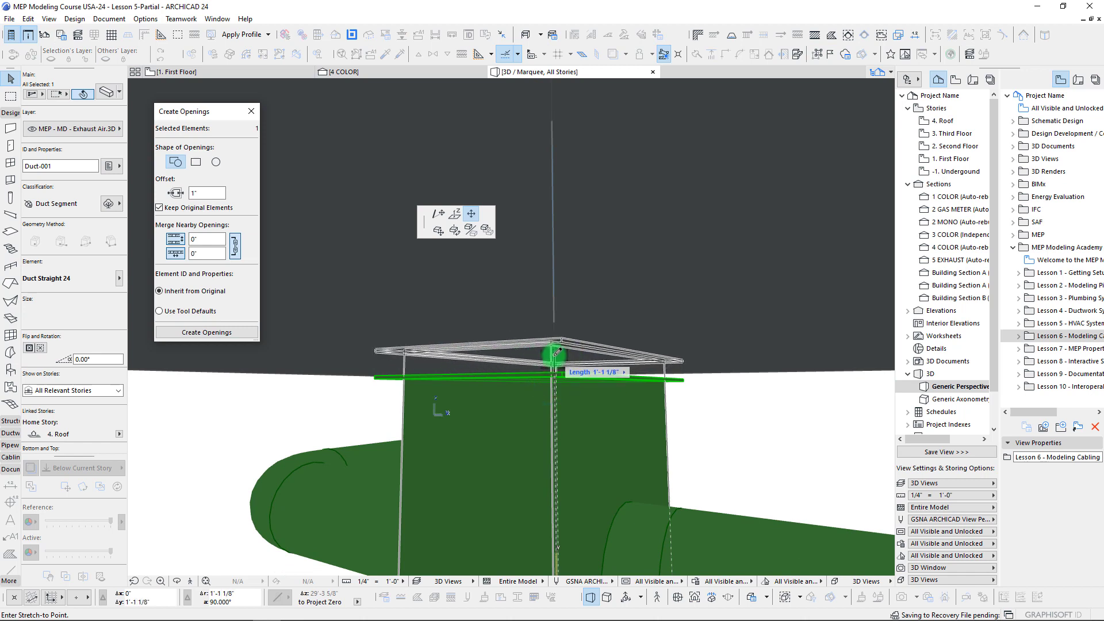
shift+middle_drag(559, 345, 567, 410)
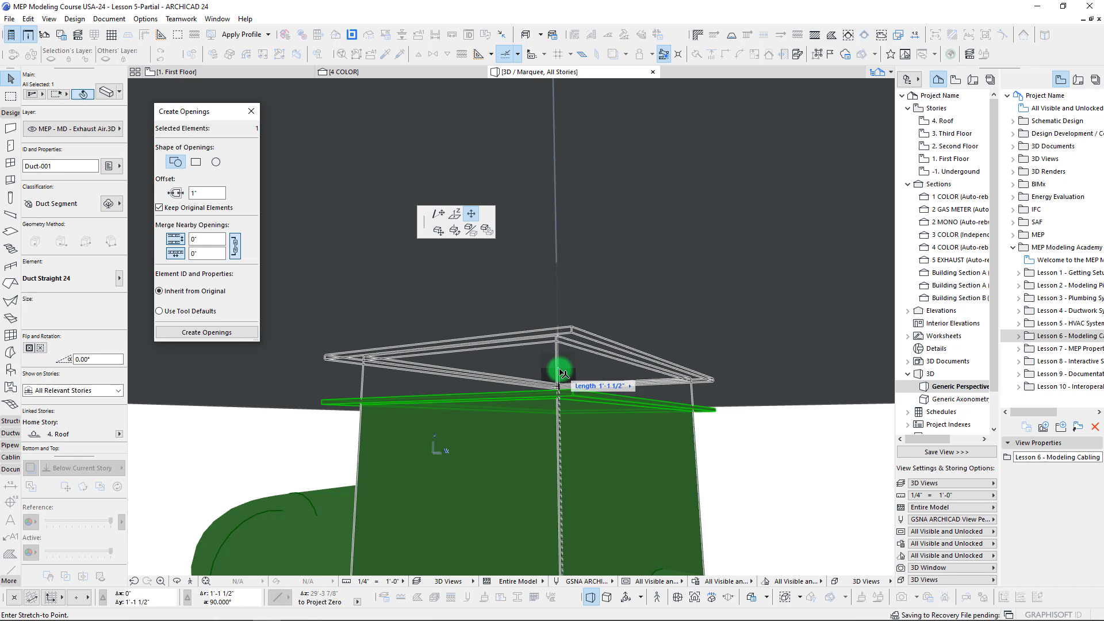
click(561, 371)
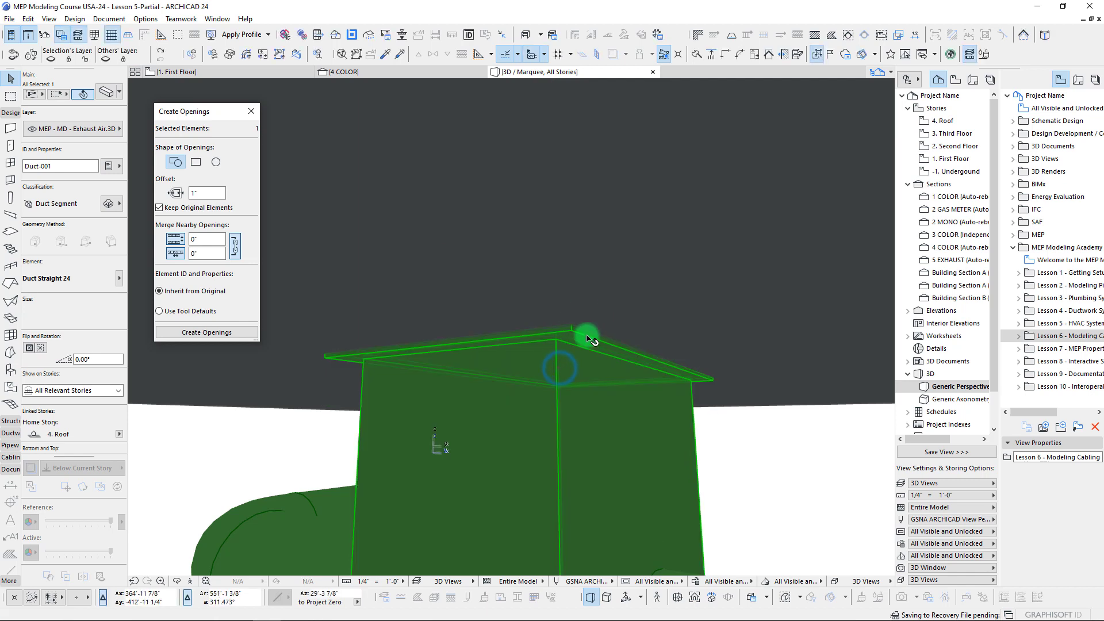
scroll(454, 343, down, 5)
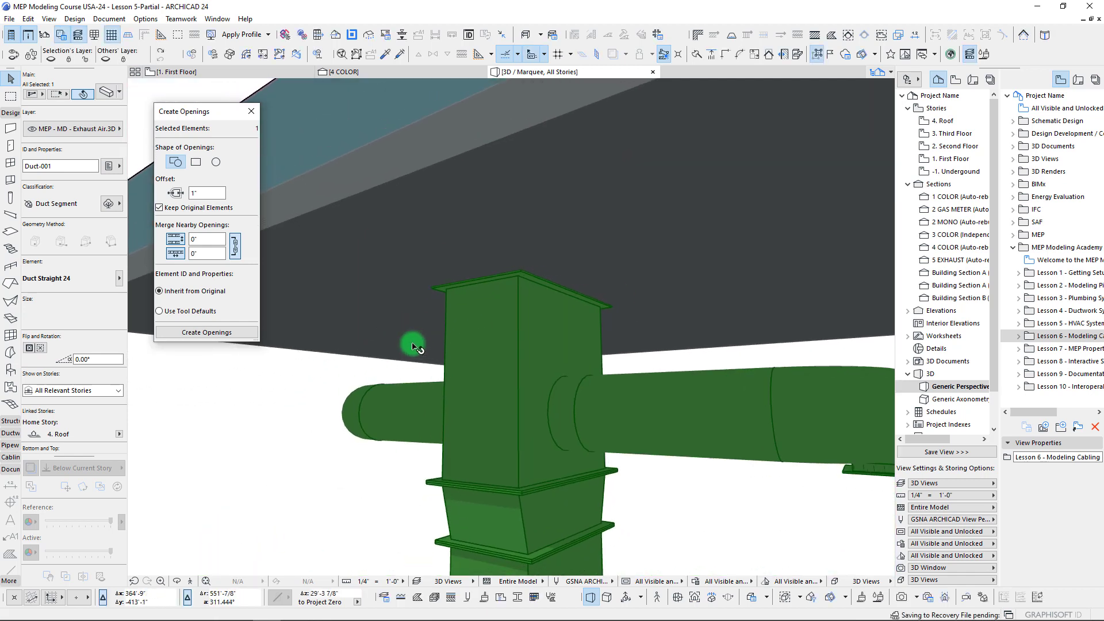
Step: Create a slab opening around the extended duct with a 1" offset and examine it from below
shift+middle_drag(353, 356, 247, 214)
click(210, 195)
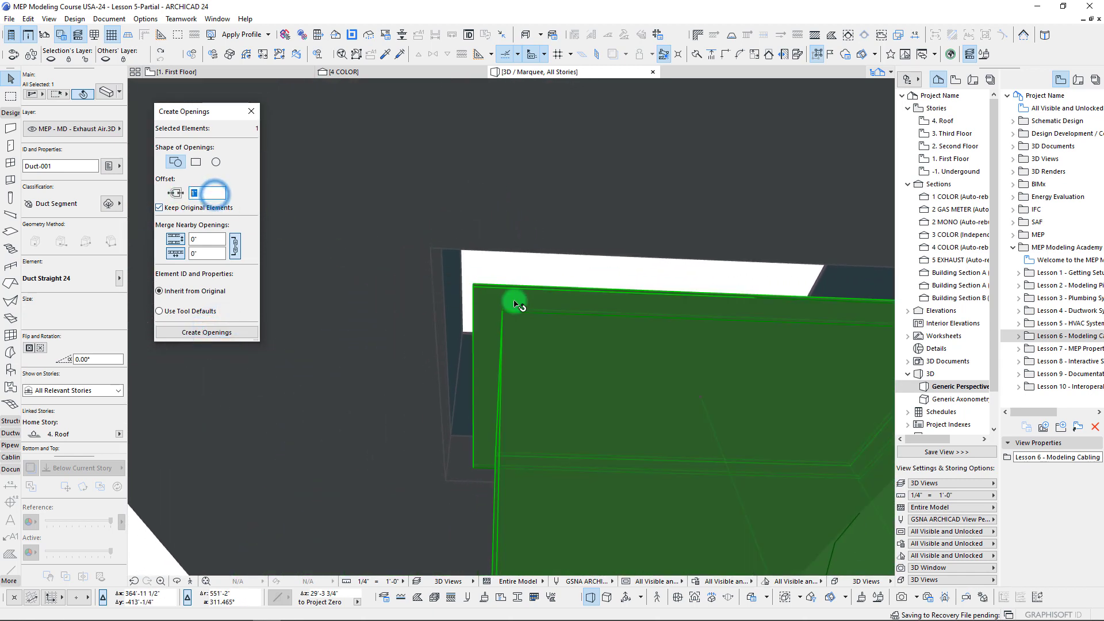
shift+middle_drag(468, 296, 503, 292)
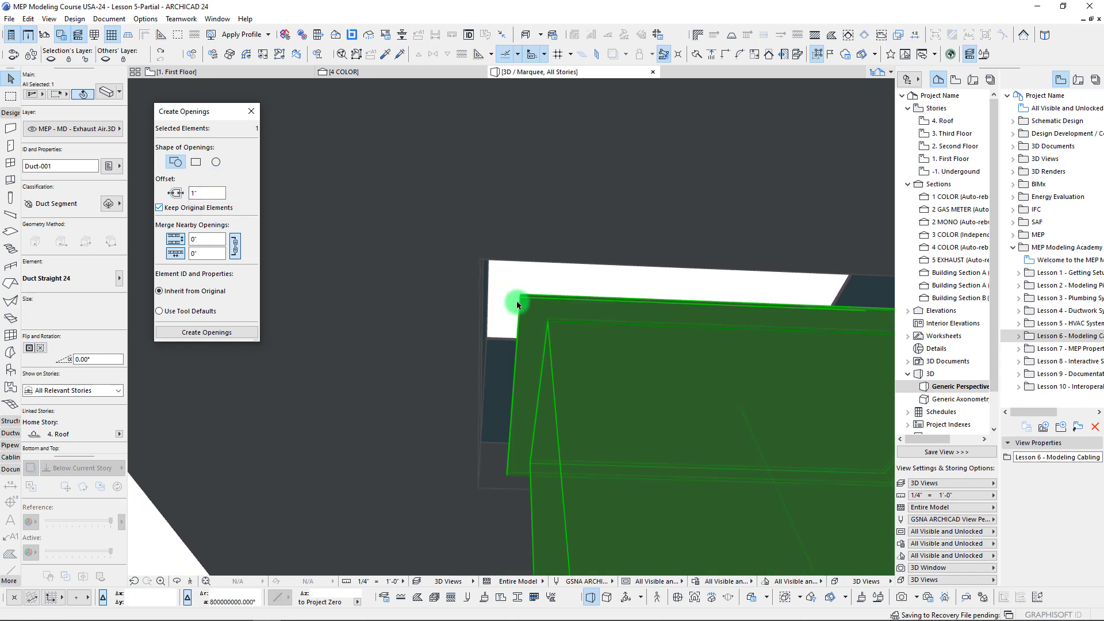
shift+middle_drag(592, 354, 582, 350)
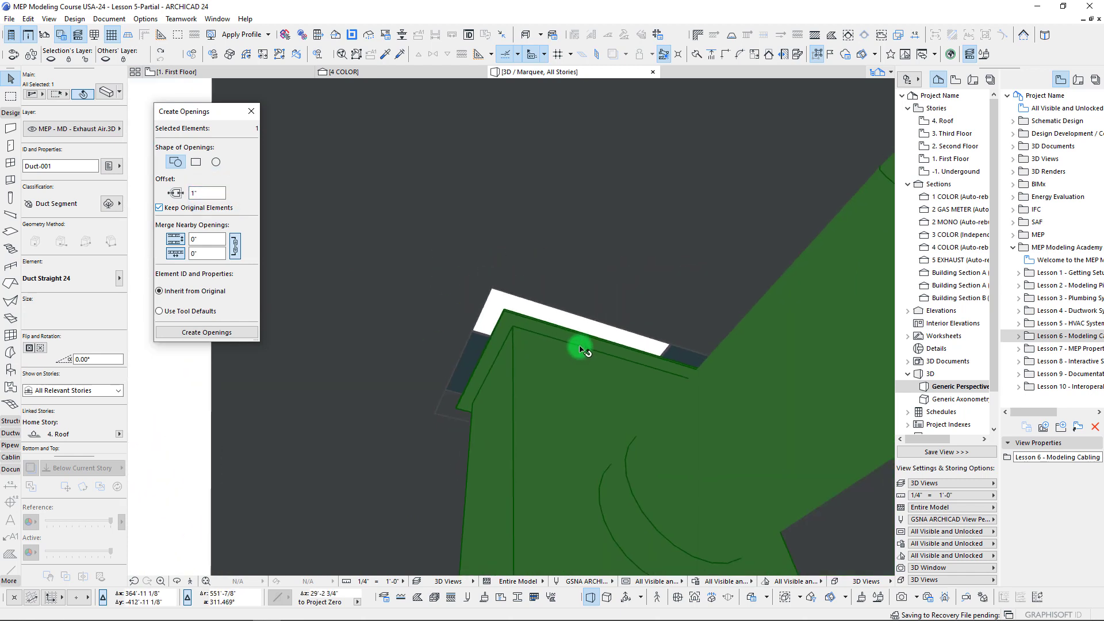
Step: Stretch the duct completely through the roof slab so it protrudes above the roof, and create an opening with a 1" offset
click(593, 395)
shift+middle_drag(593, 386, 494, 336)
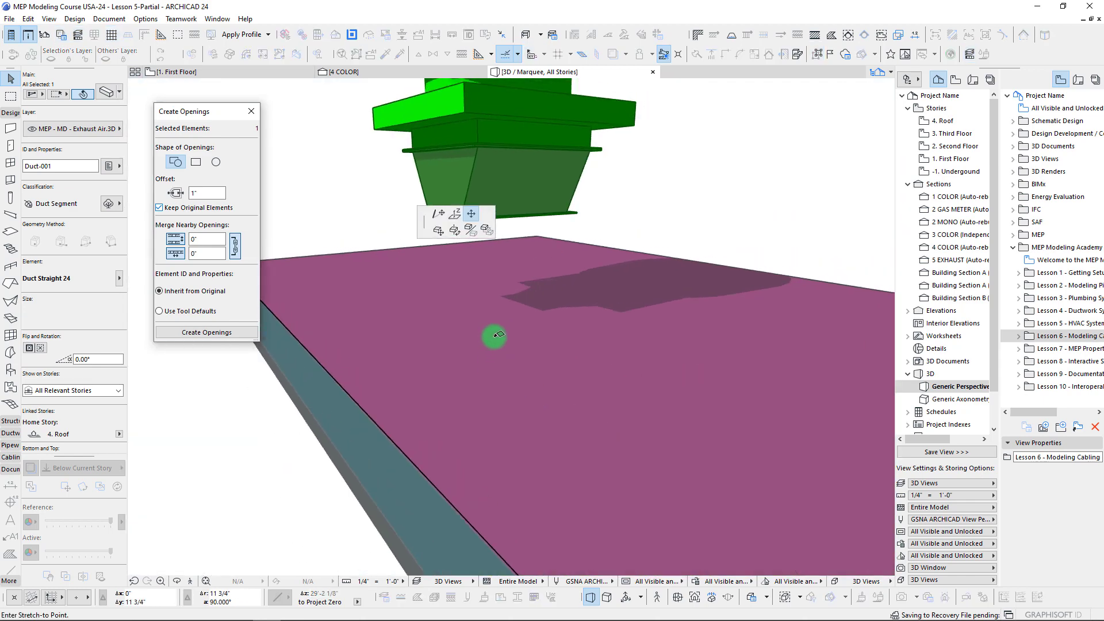
click(500, 273)
scroll(471, 365, up, 5)
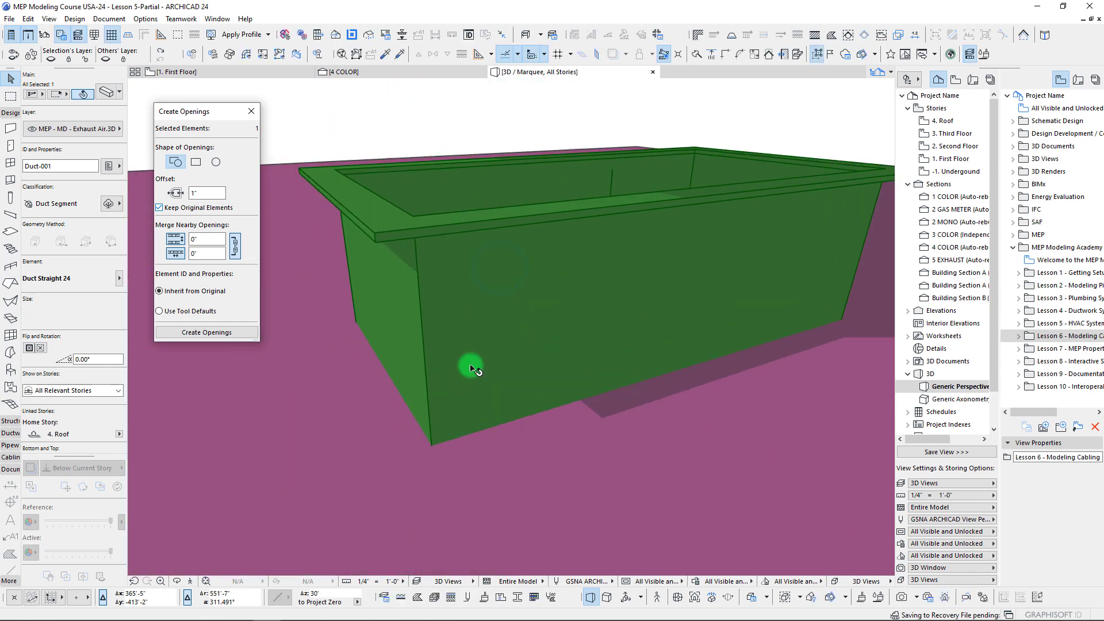
scroll(471, 366, down, 3)
middle_drag(471, 365, 289, 370)
click(225, 334)
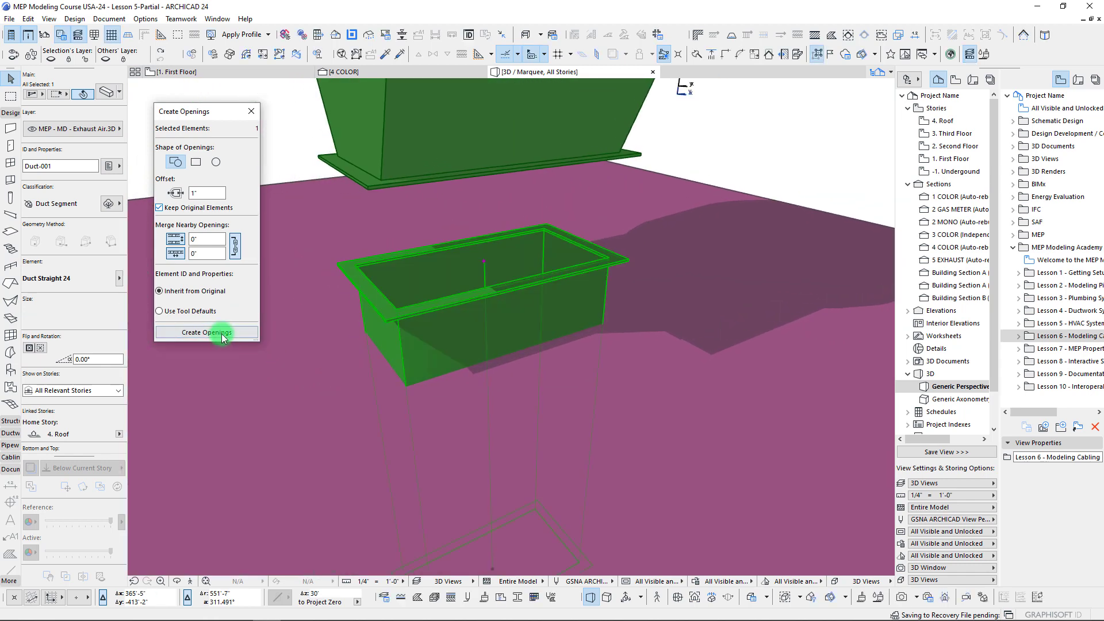
Step: Examine the gap around the protruding duct in the roof opening, and undo the opening
scroll(426, 377, up, 5)
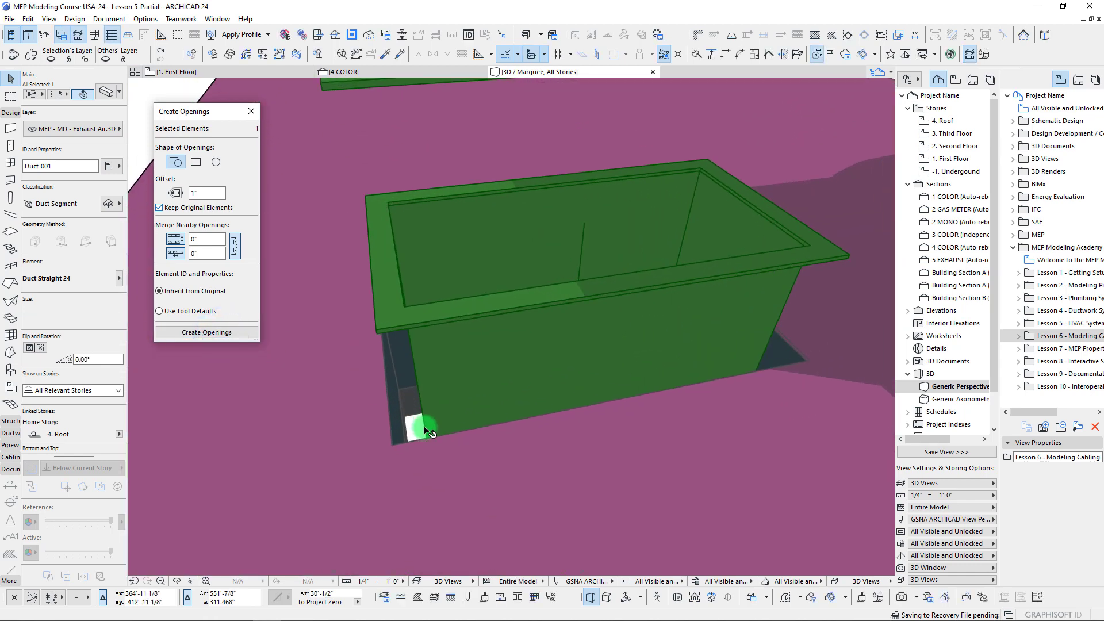
middle_drag(424, 412, 469, 418)
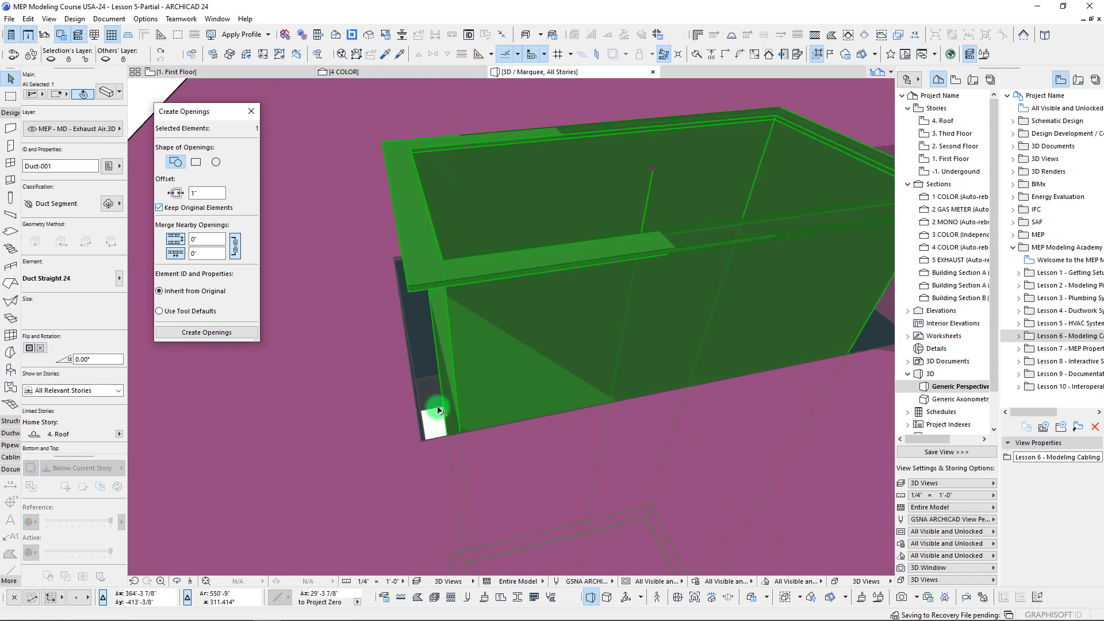
shift+middle_drag(373, 388, 440, 251)
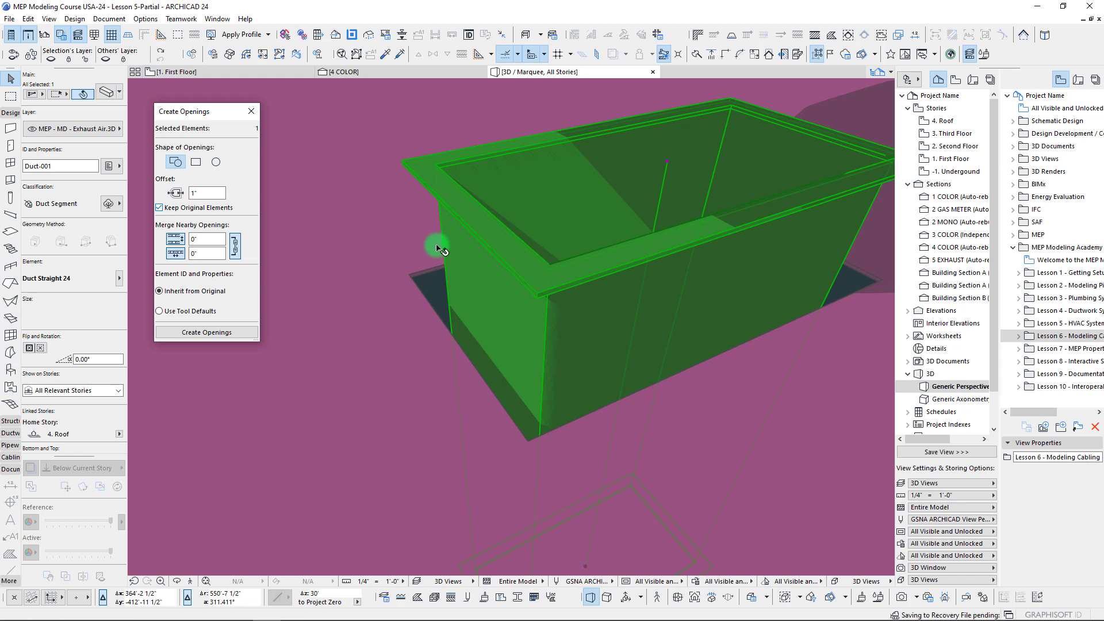
shift+middle_drag(483, 438, 483, 360)
scroll(483, 330, up, 5)
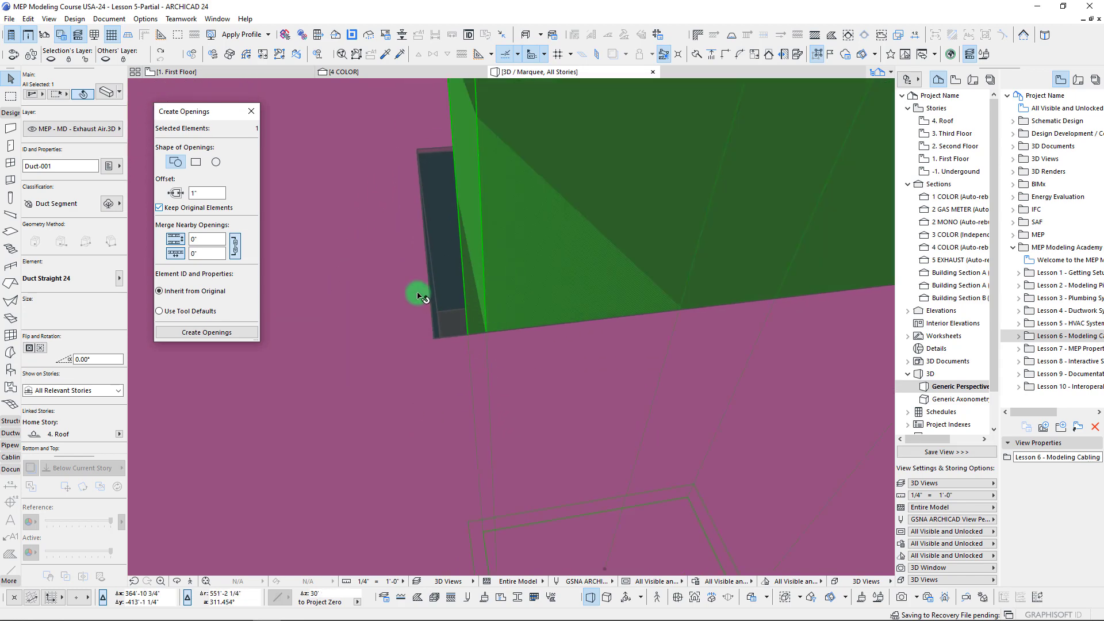
scroll(464, 280, down, 4)
shift+middle_drag(458, 287, 520, 269)
scroll(470, 278, down, 3)
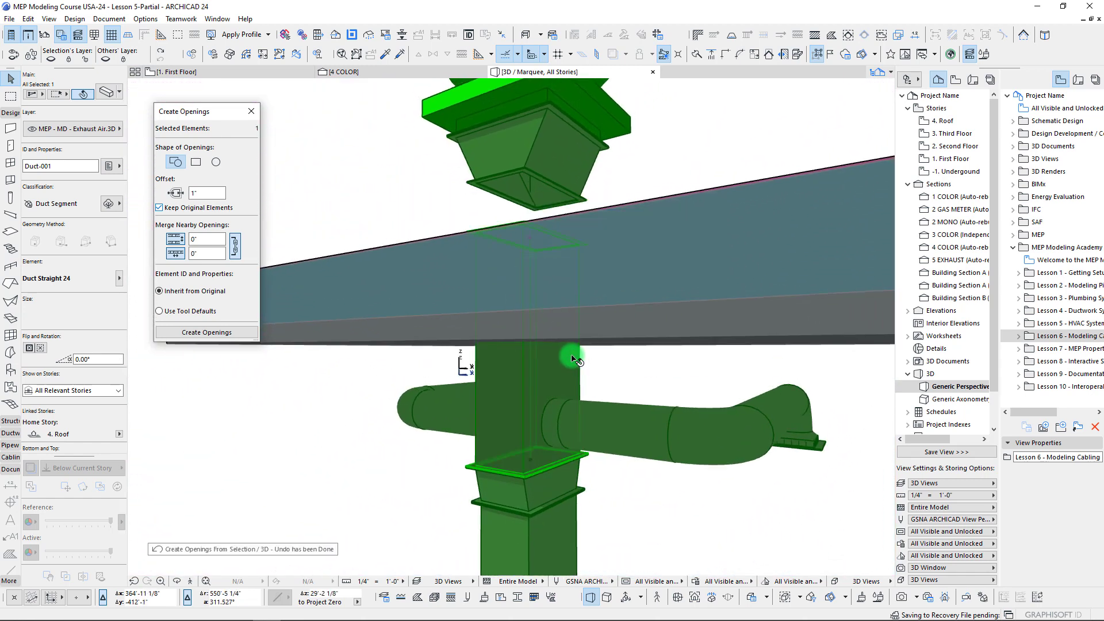
Step: Move the transition and rooftop fan back down onto the top of the vertical duct, and clear the selection
mouse_move(551, 347)
shift+middle_down()
mouse_move(579, 287)
mouse_move(573, 349)
shift+middle_up()
click(541, 197)
shift+click(531, 121)
click(528, 315)
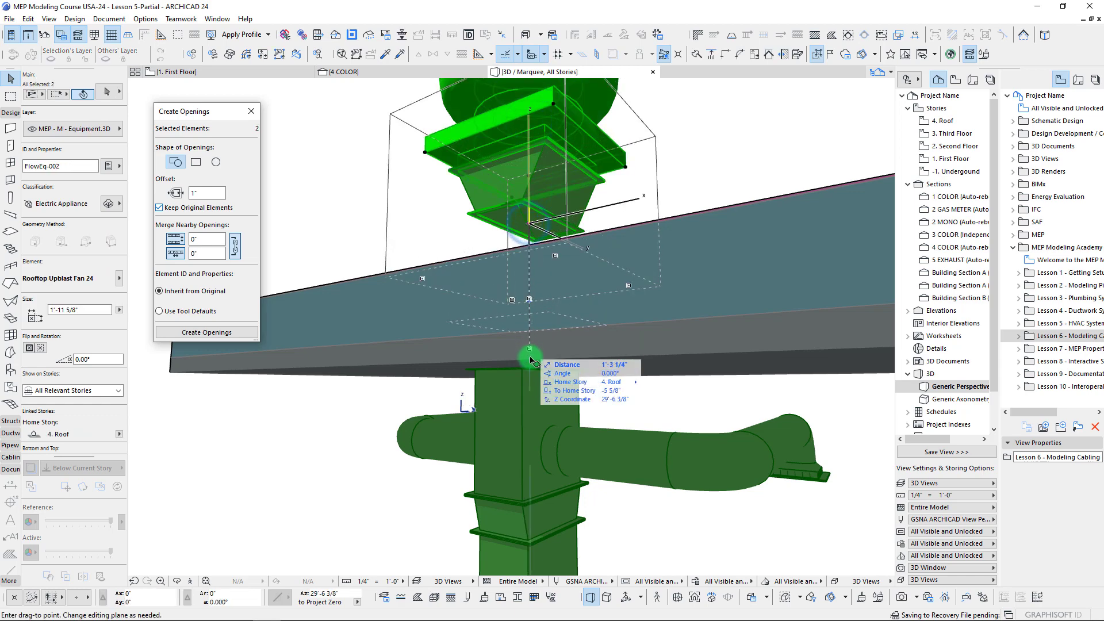
click(531, 369)
shift+middle_drag(564, 376, 554, 380)
scroll(555, 380, up, 10)
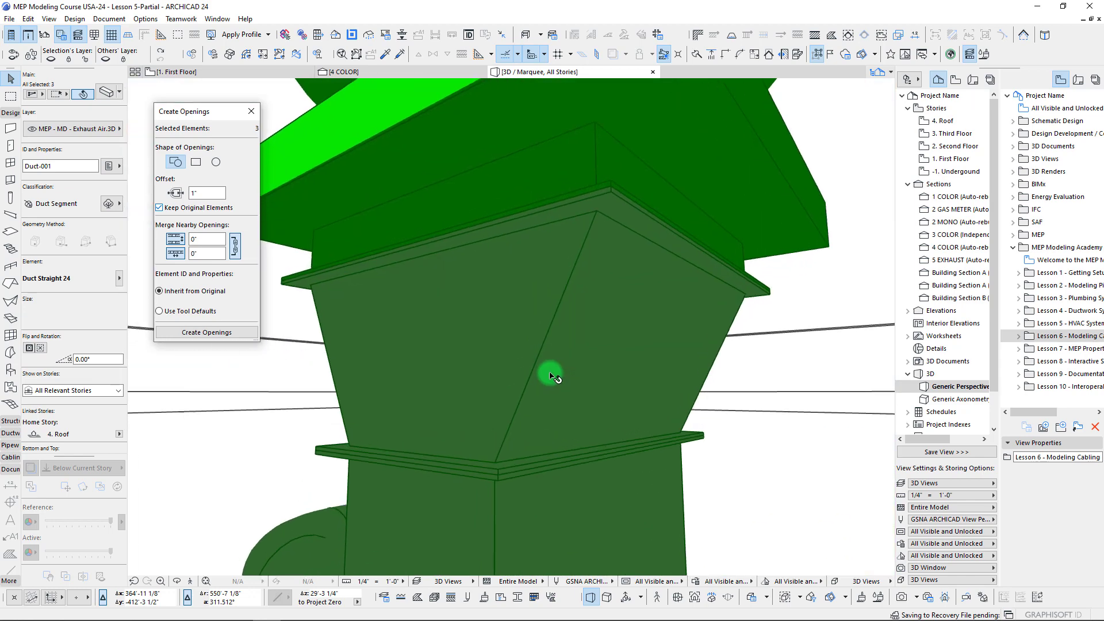
key(Escape)
Step: Try a roof slab opening from the duct transition alone with a 1" offset, inspect it from below, and undo it
click(575, 264)
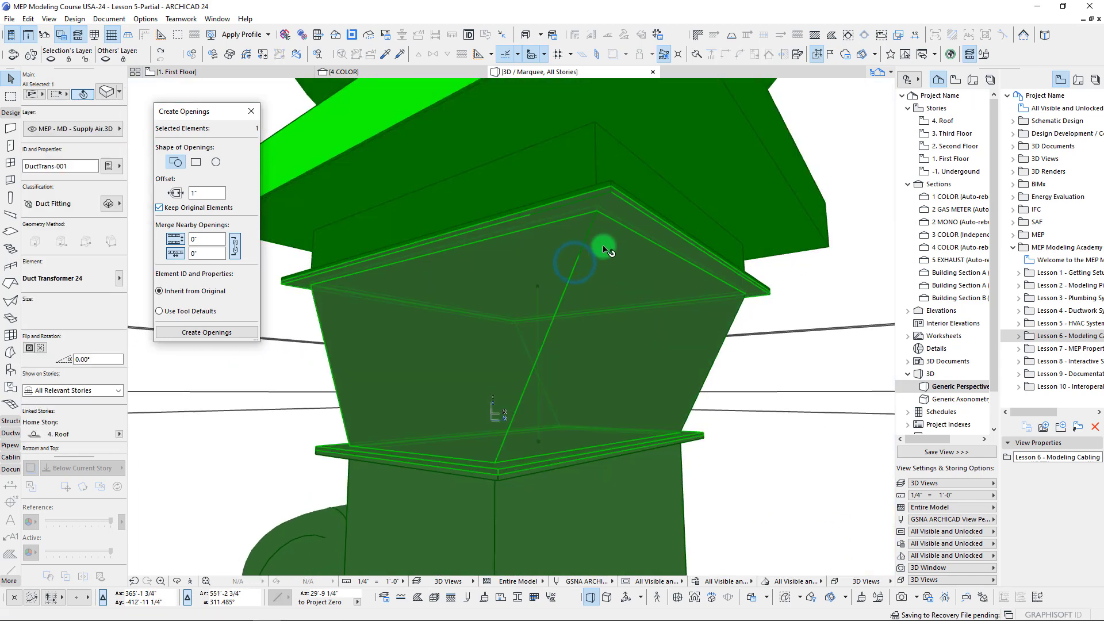
scroll(598, 236, down, 2)
scroll(559, 276, down, 6)
shift+middle_drag(588, 255, 540, 266)
click(234, 333)
shift+middle_drag(322, 338, 430, 143)
shift+middle_drag(553, 188, 514, 209)
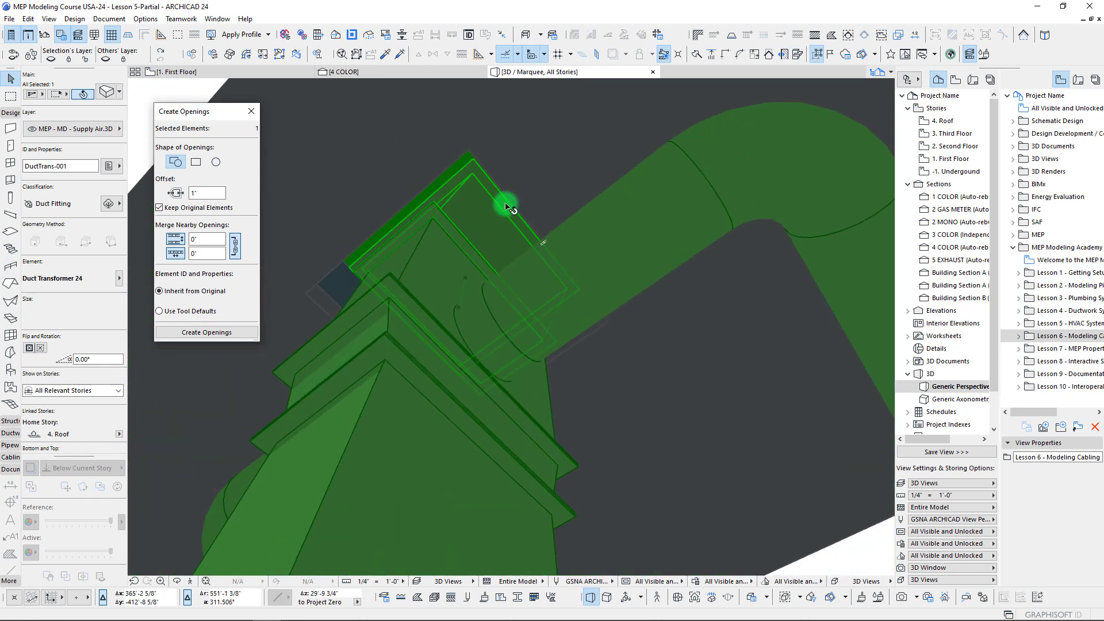
key(ctrl+z)
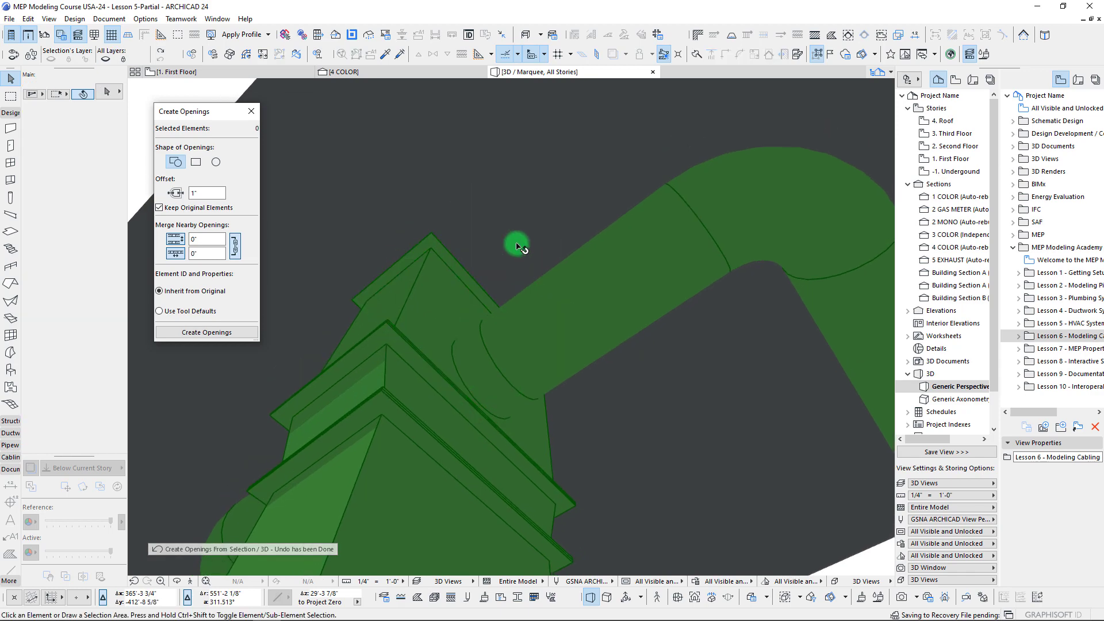
Step: Try a roof slab opening from the rooftop fan alone with a 1" offset, inspect it around the fan base, and undo it
shift+middle_drag(517, 246, 550, 313)
click(500, 392)
scroll(493, 385, up, 2)
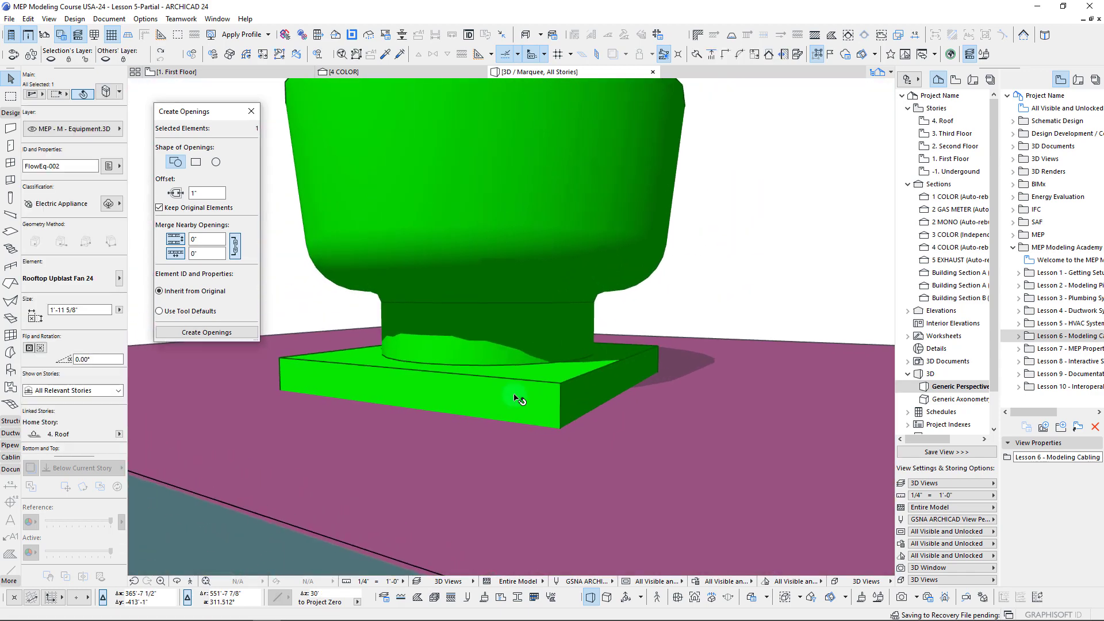
shift+middle_drag(492, 385, 550, 401)
scroll(552, 403, up, 10)
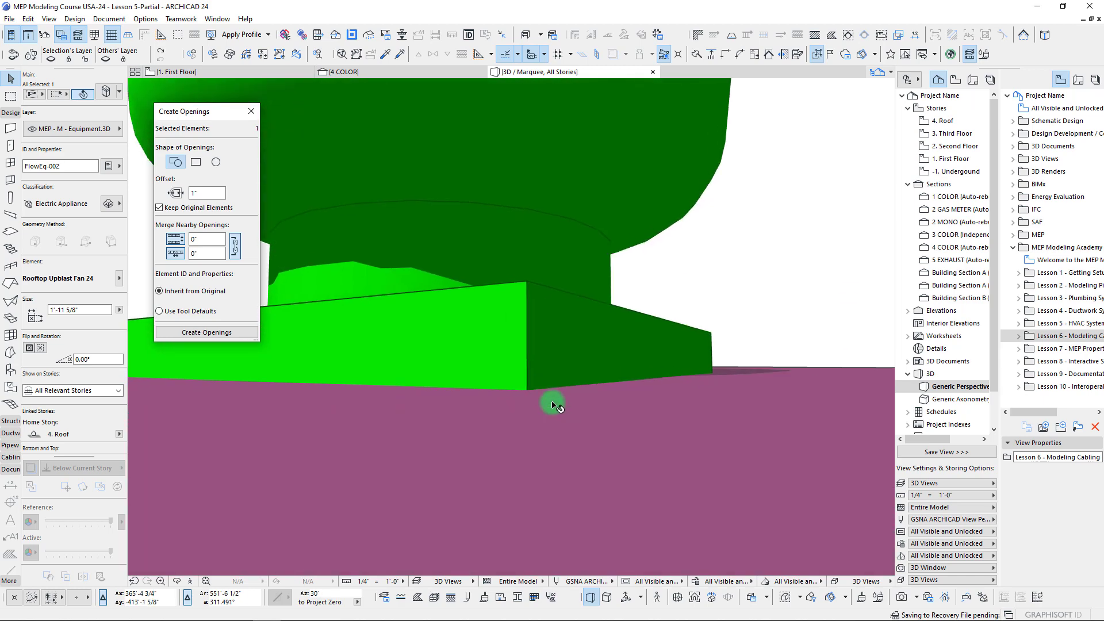
scroll(552, 405, up, 5)
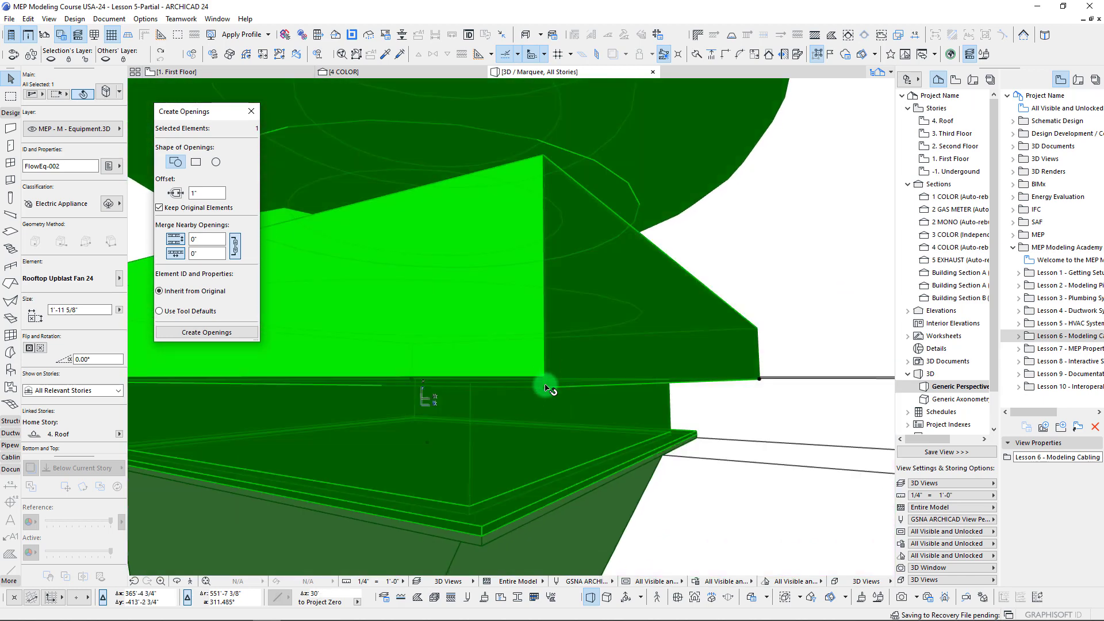
scroll(546, 392, down, 10)
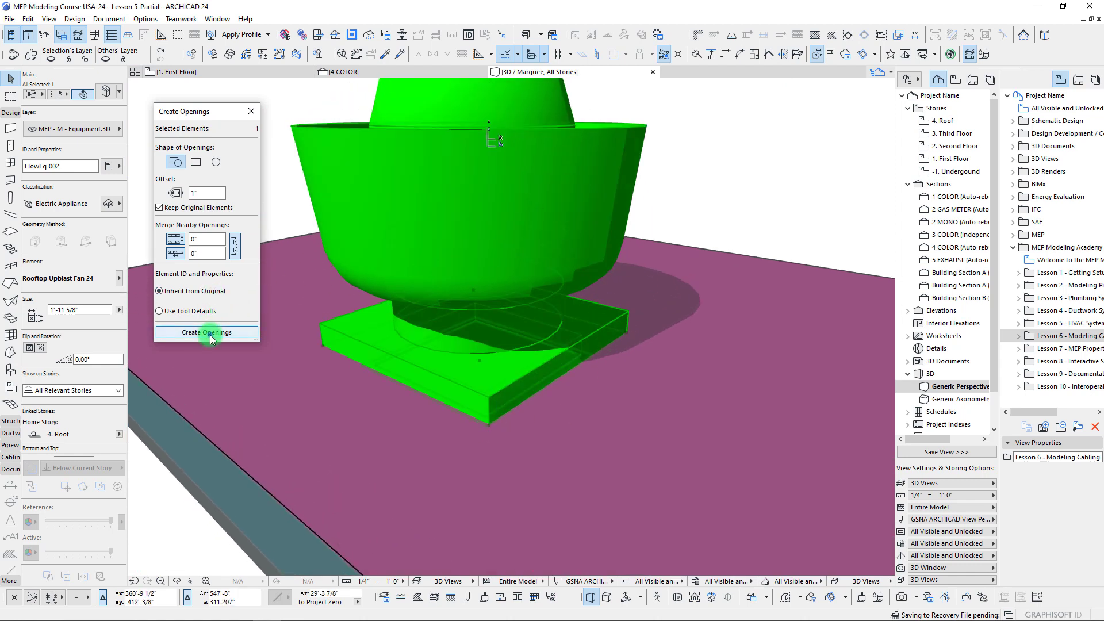
drag(528, 383, 516, 356)
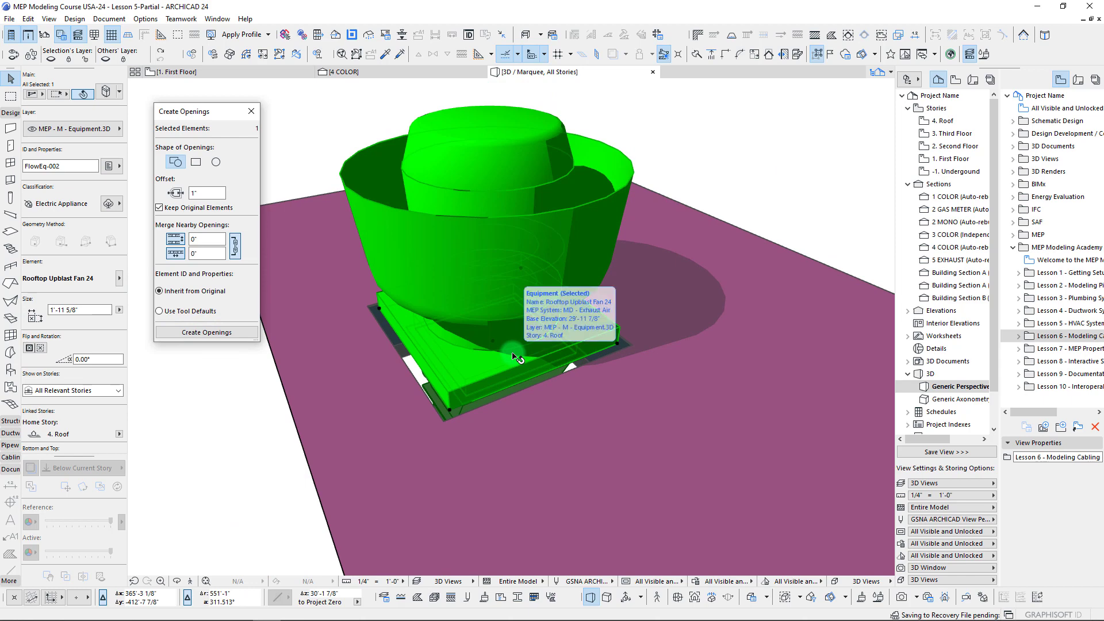
key(ctrl+z)
Step: Move the rooftop fan and its connected duct transition up by 3/8"
shift+middle_drag(533, 373, 491, 380)
drag(493, 383, 578, 341)
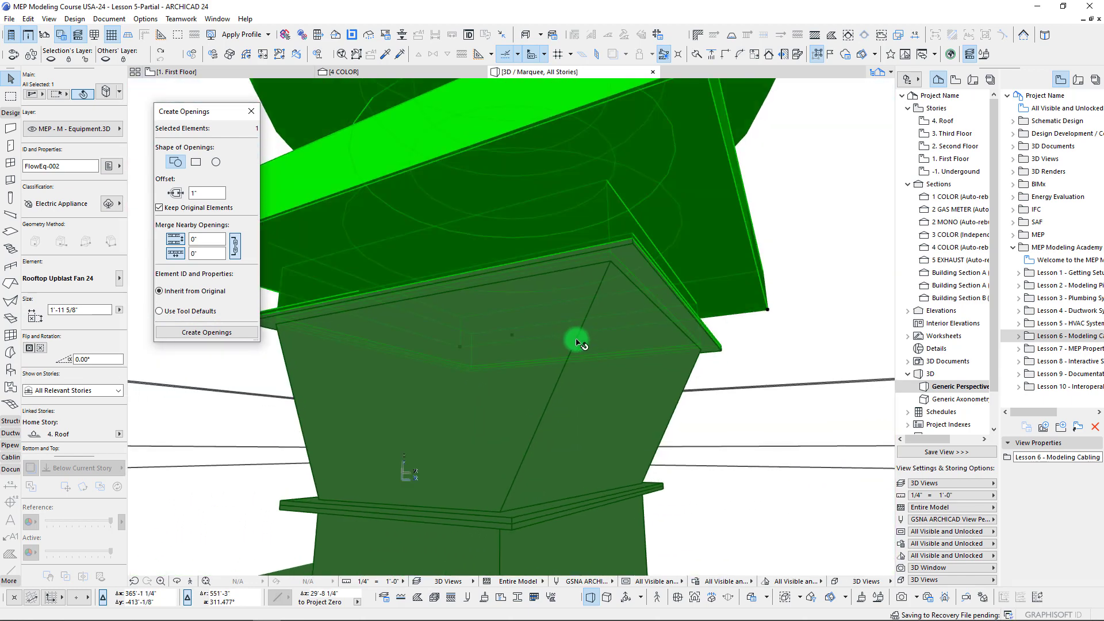
key(ctrl+d)
click(512, 493)
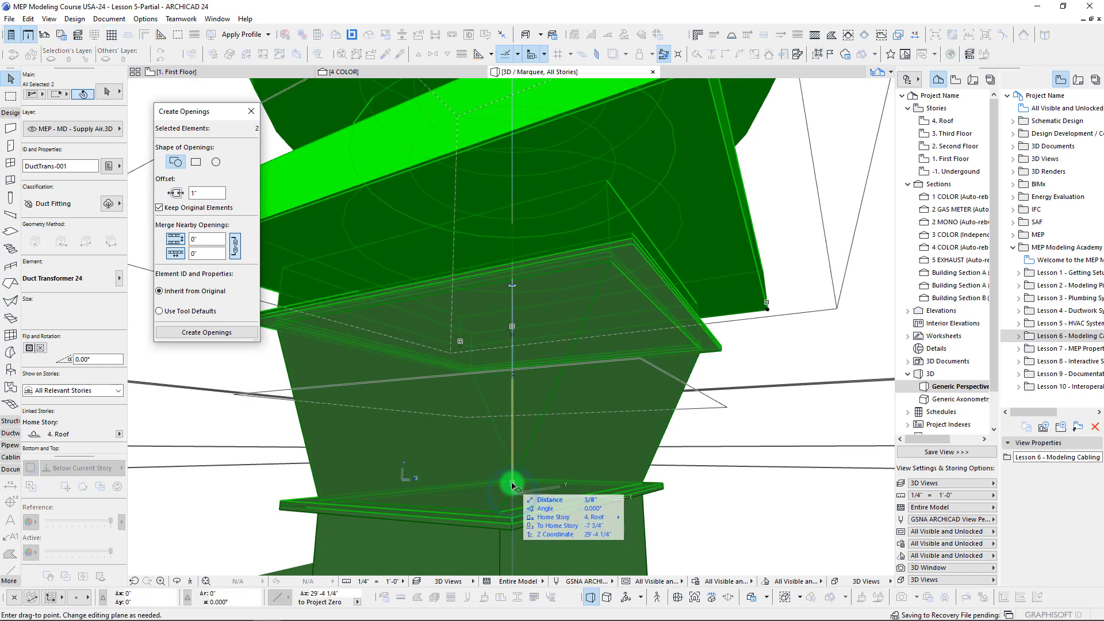
click(512, 484)
Step: Move the rooftop fan and transition up by about 2 1/8" so the transition's upper flange rises above the roof slab
shift+middle_drag(497, 332, 589, 280)
shift+middle_drag(610, 317, 575, 343)
scroll(633, 495, up, 3)
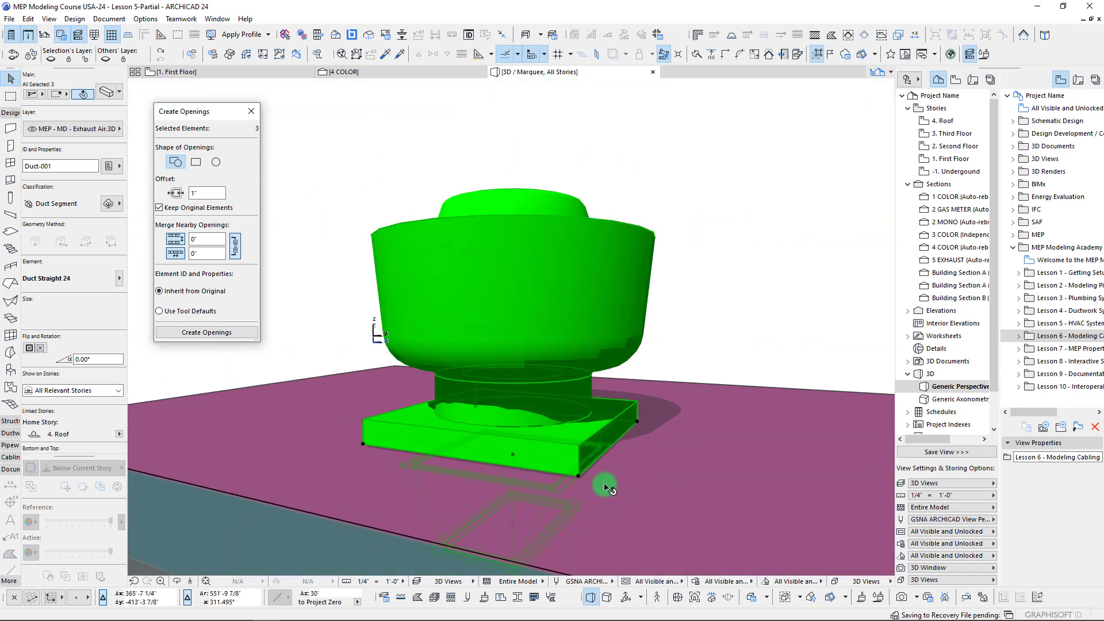
key(ctrl+d)
click(579, 476)
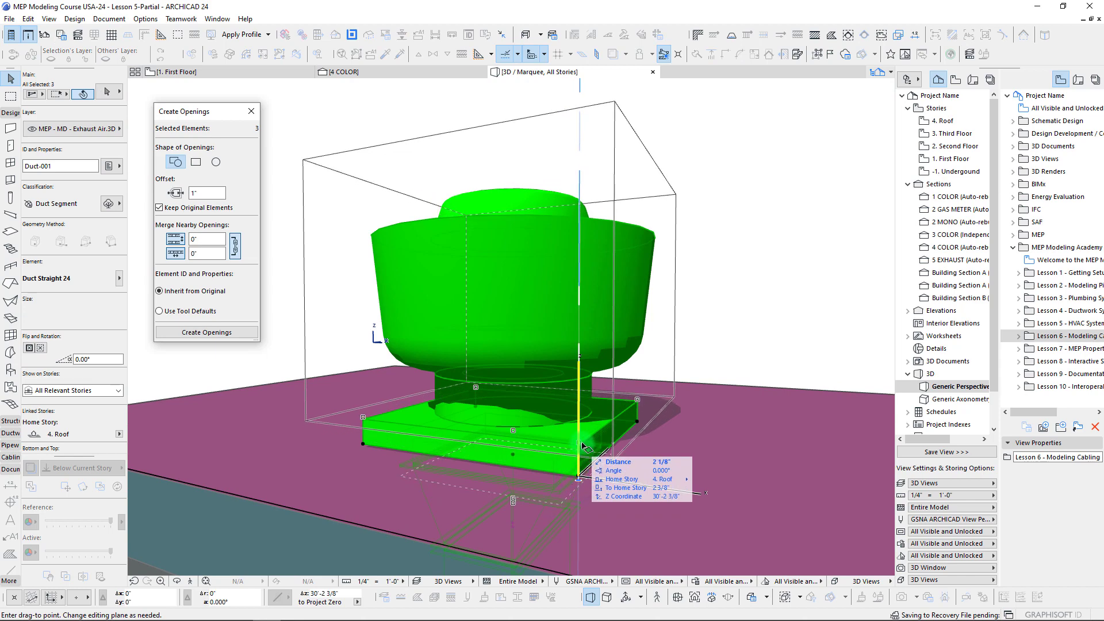
click(581, 443)
shift+middle_drag(554, 477, 568, 357)
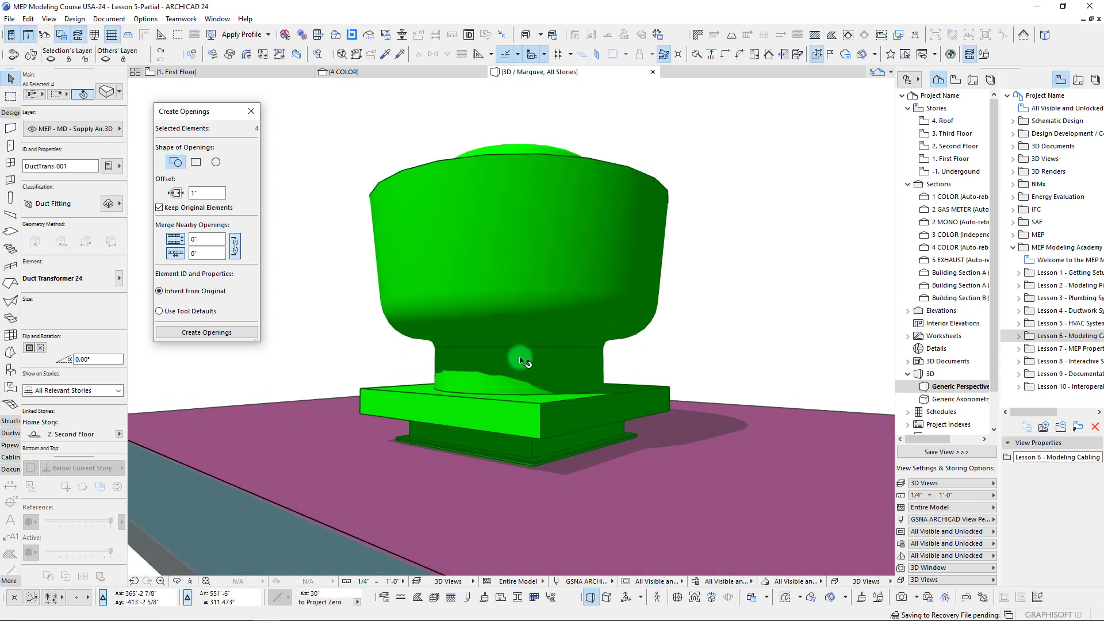
Step: Stretch both ends of the short vertical duct segment to close the gaps to the transitions above and below, and clear the selection
scroll(568, 361, up, 8)
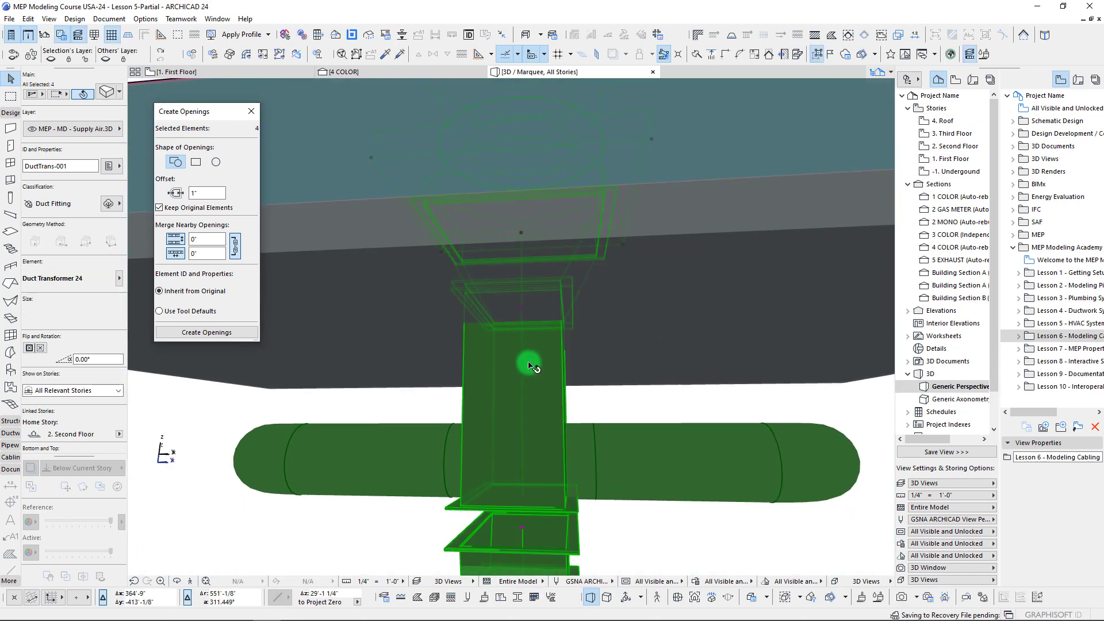
click(517, 363)
shift+middle_drag(516, 363, 525, 467)
scroll(526, 470, up, 3)
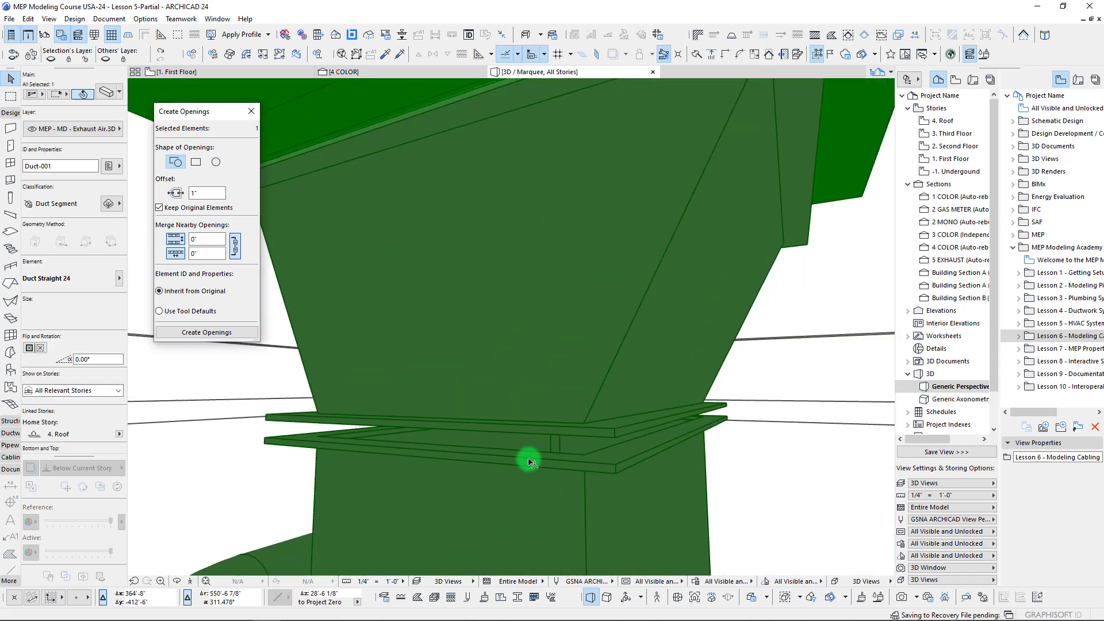
click(561, 427)
click(560, 417)
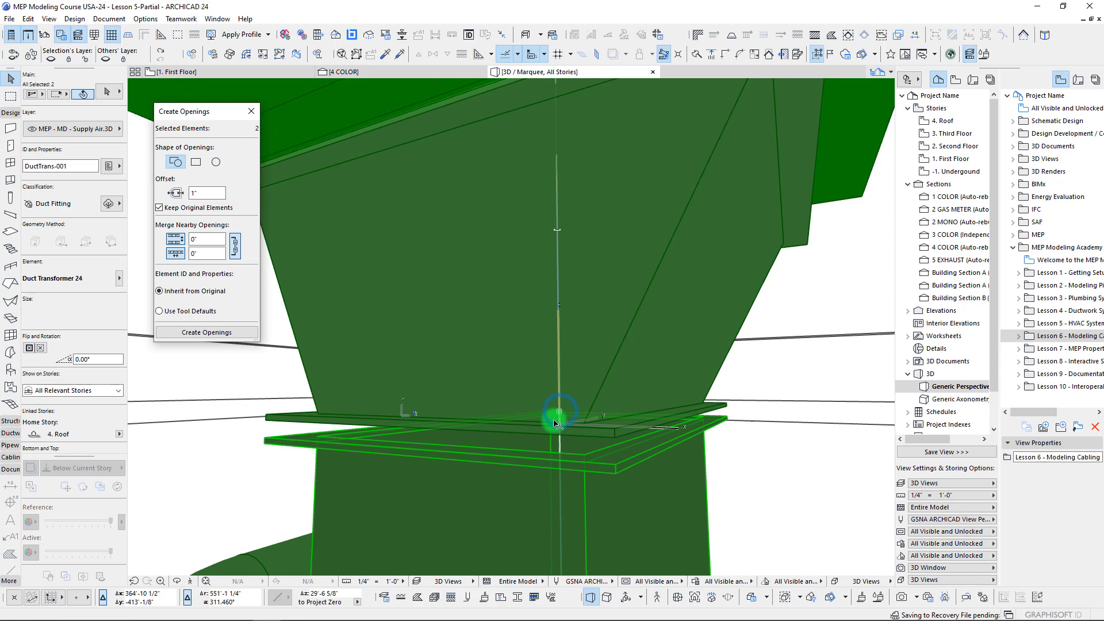
scroll(555, 421, down, 5)
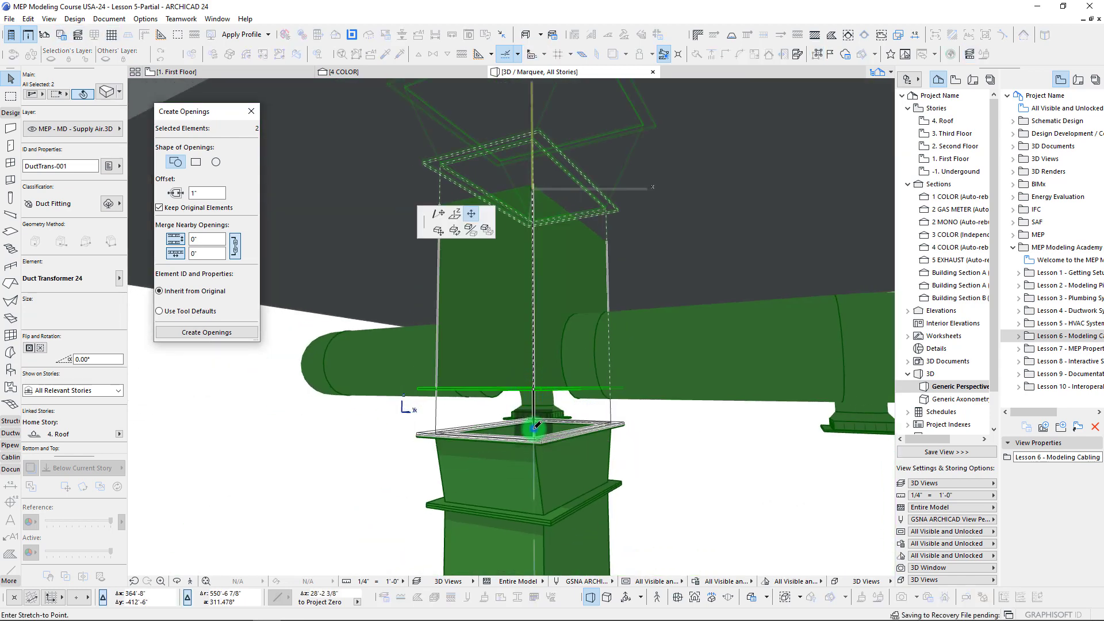
click(533, 428)
key(Escape)
scroll(527, 268, down, 1)
Step: Set the rooftop fan's duct connection length to 3" in its equipment settings
shift+middle_drag(527, 268, 577, 375)
click(589, 358)
scroll(593, 368, up, 4)
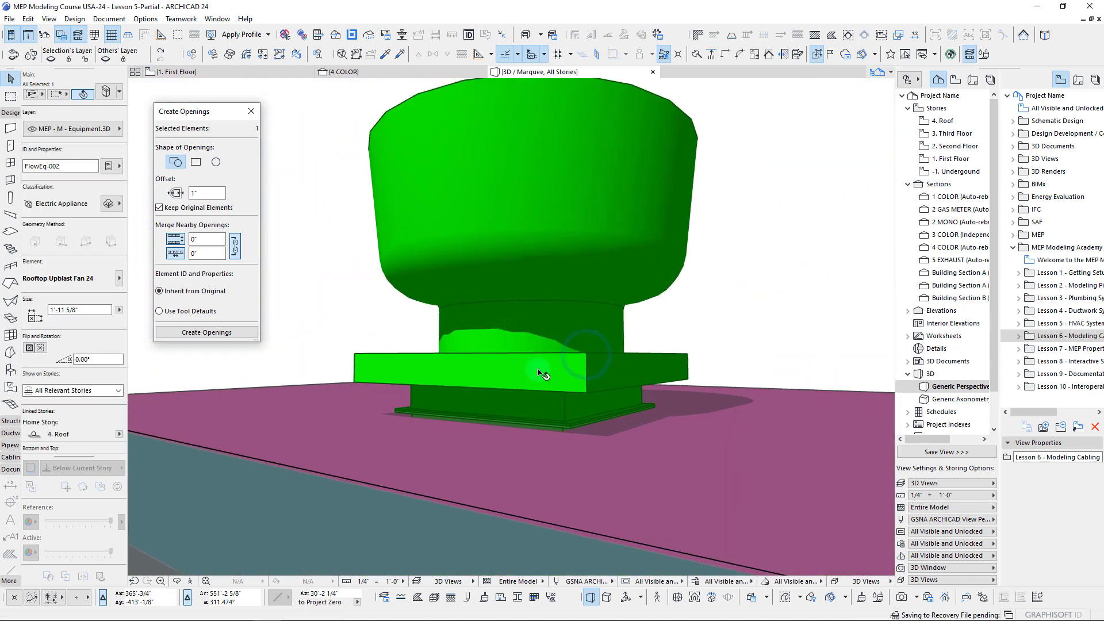
shift+middle_drag(631, 405, 542, 399)
shift+middle_drag(410, 453, 576, 379)
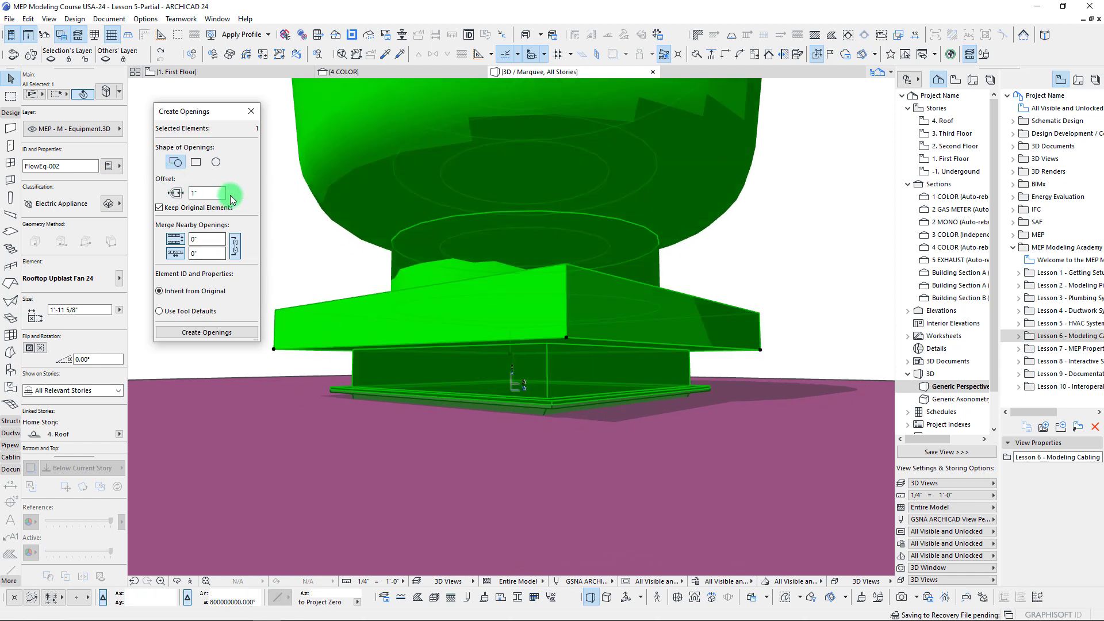
shift+middle_drag(613, 427, 567, 385)
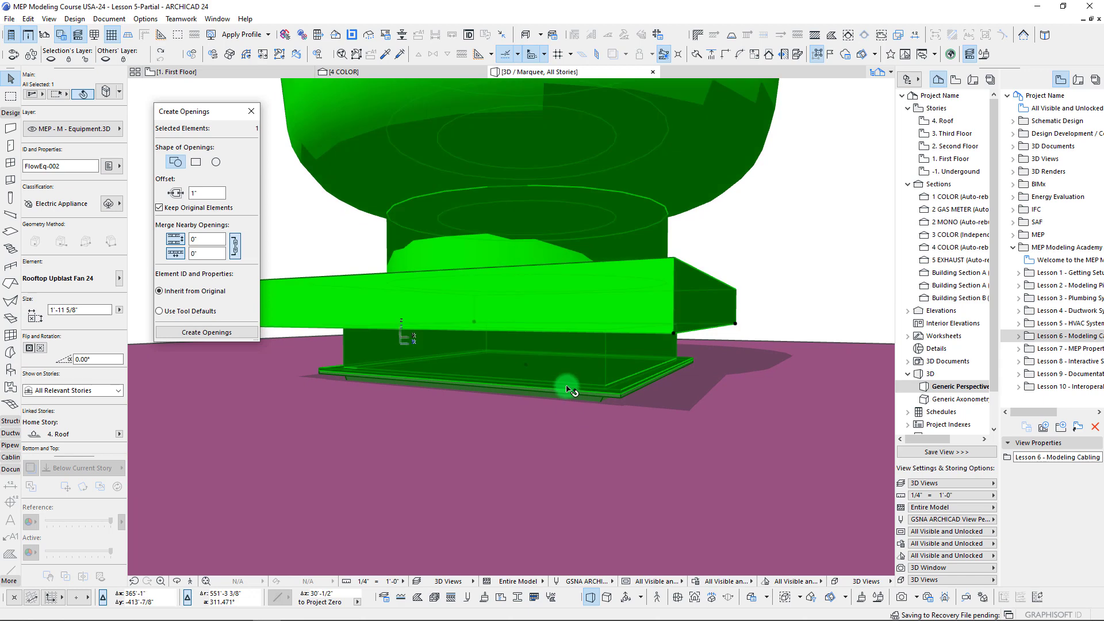
scroll(567, 384, down, 3)
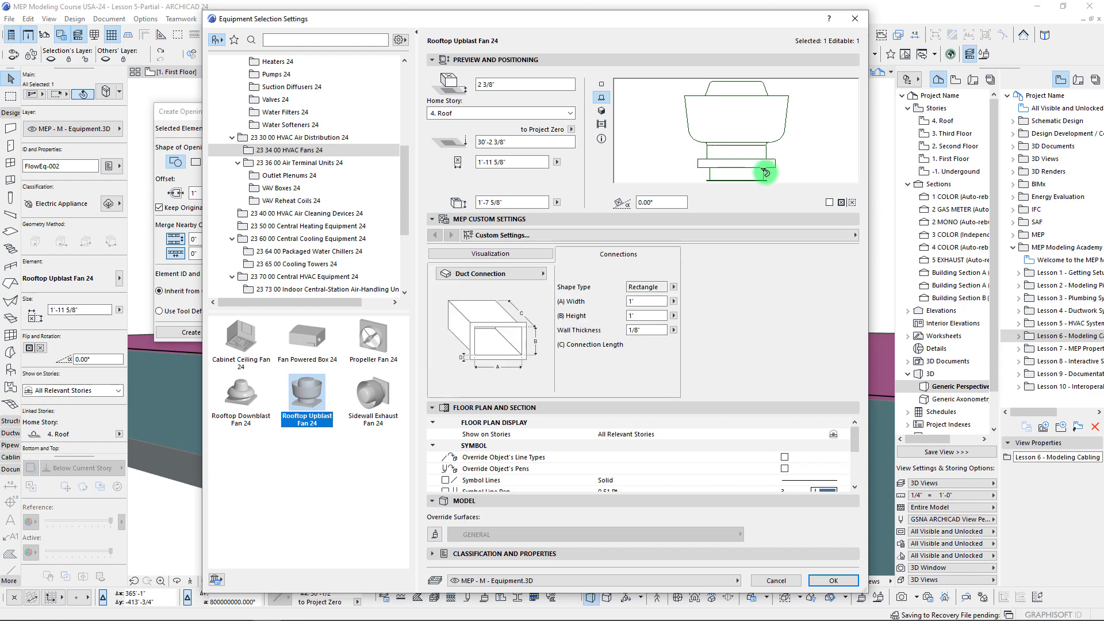
click(833, 580)
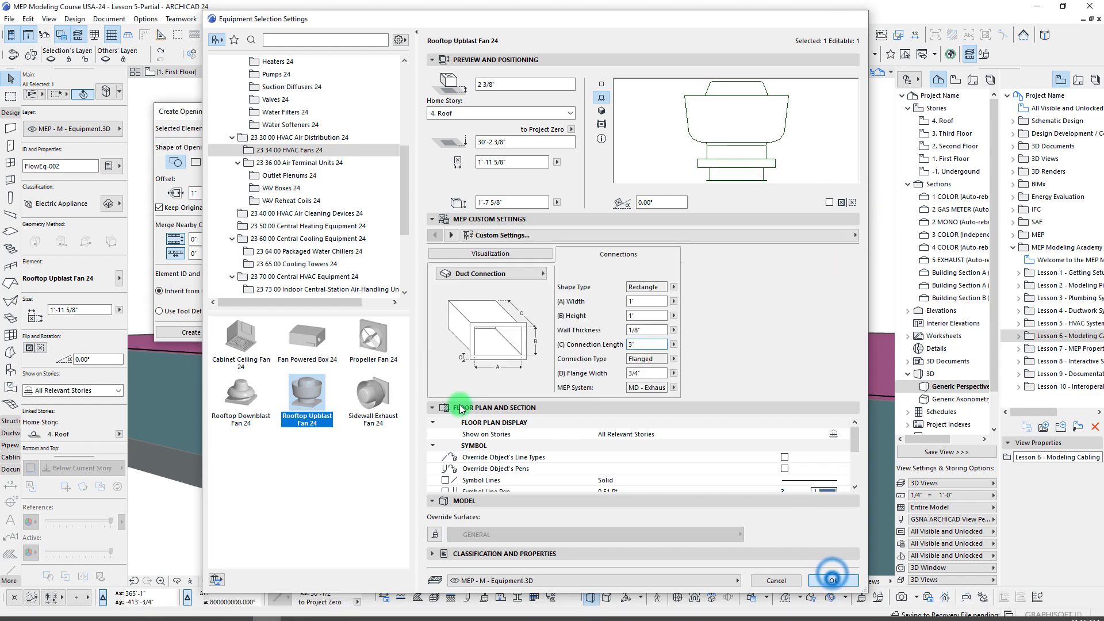
shift+middle_drag(458, 336, 464, 339)
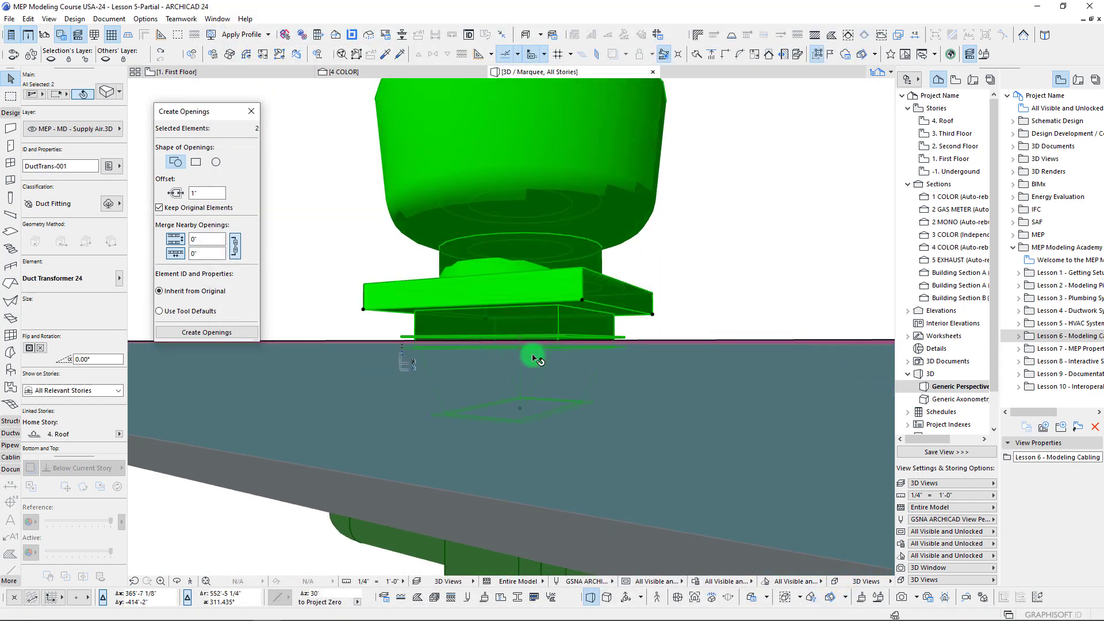
Step: Stretch the upper end of the duct transition down so it meets the lower end of the fan's duct connection
key(Escape)
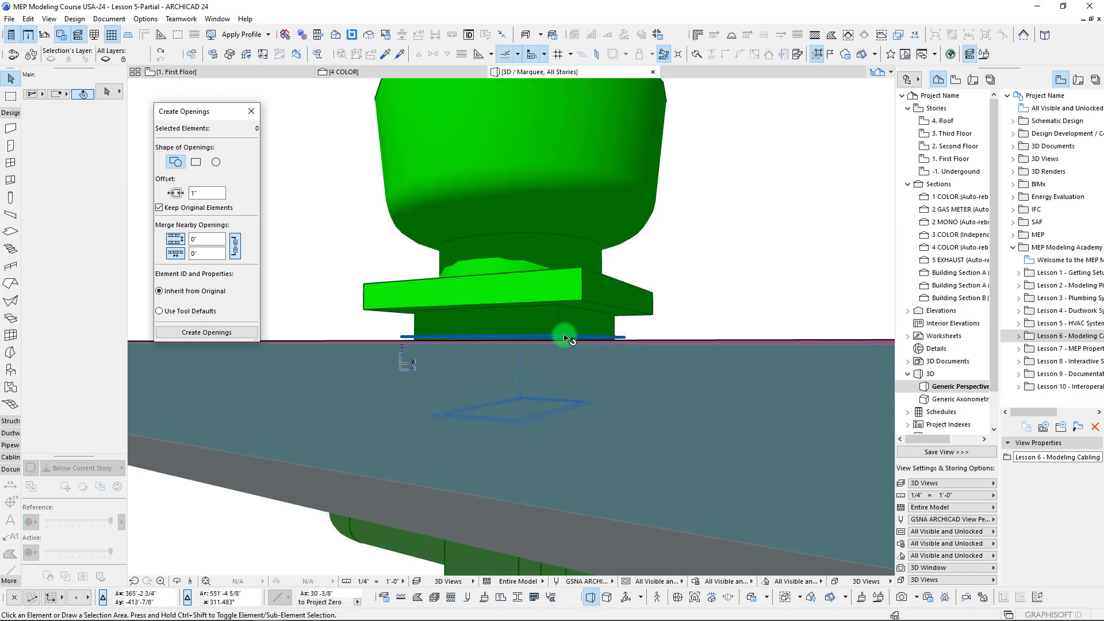
click(530, 344)
click(523, 346)
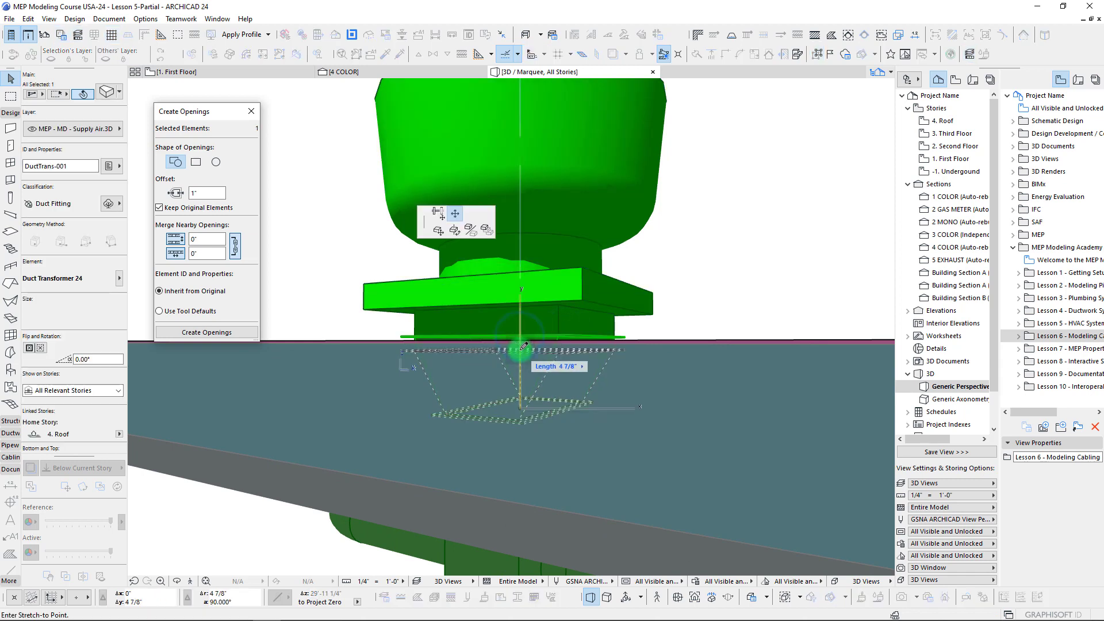
scroll(523, 345, up, 5)
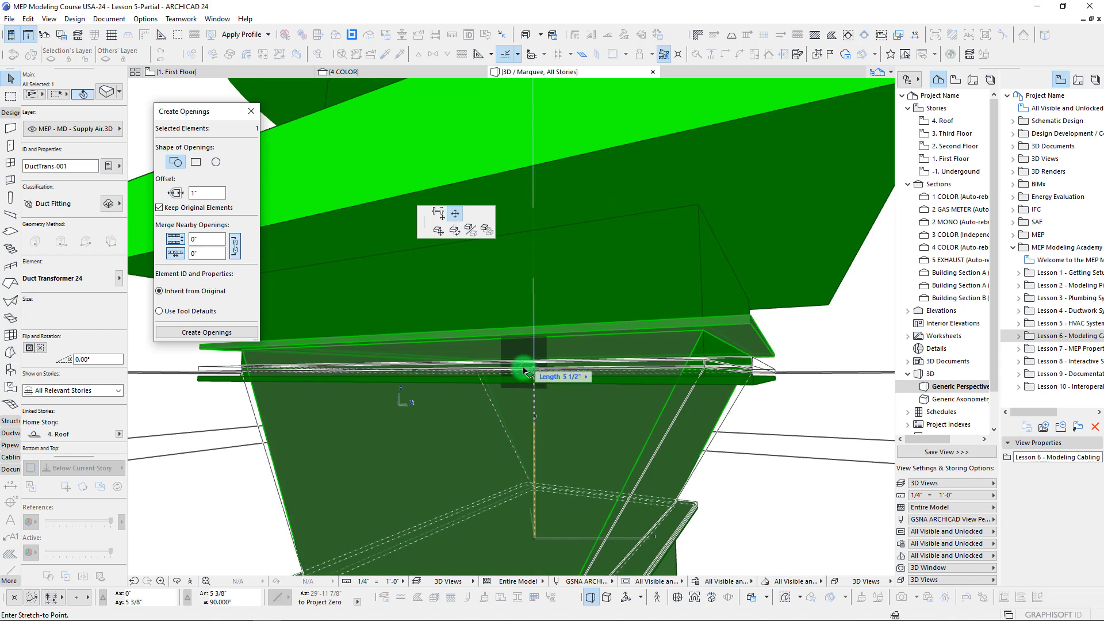
scroll(528, 386, up, 5)
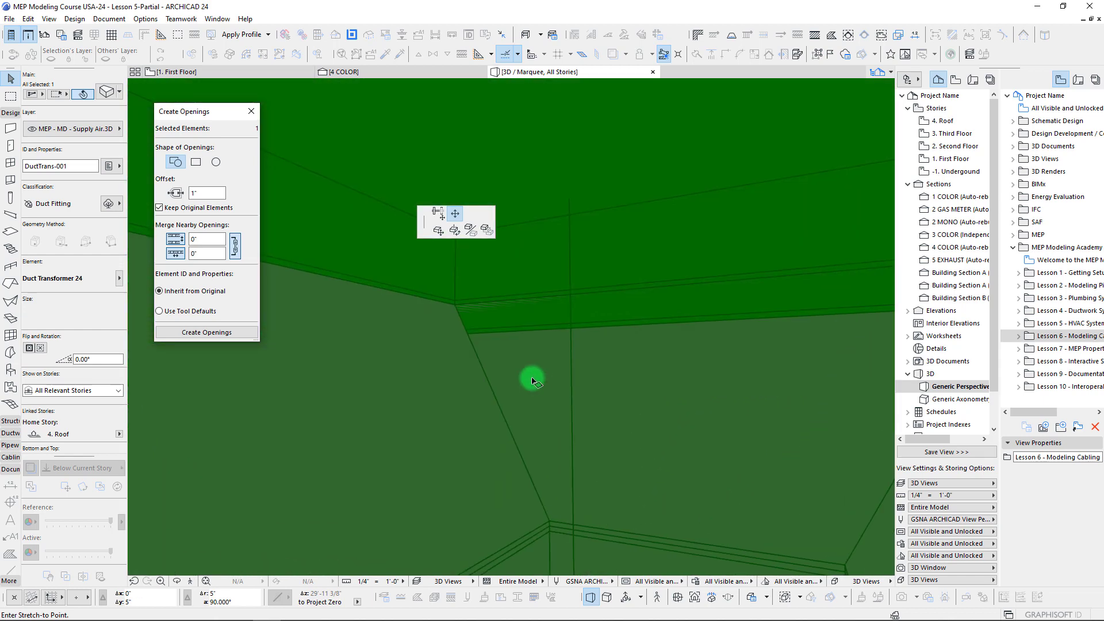
scroll(572, 292, up, 5)
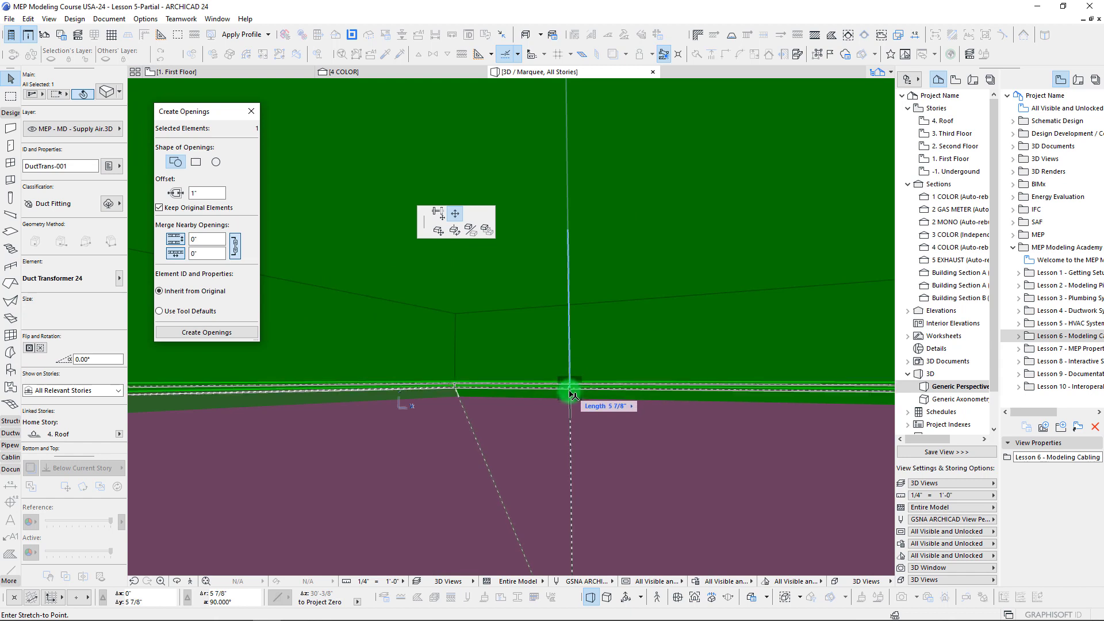
middle_drag(572, 427, 572, 376)
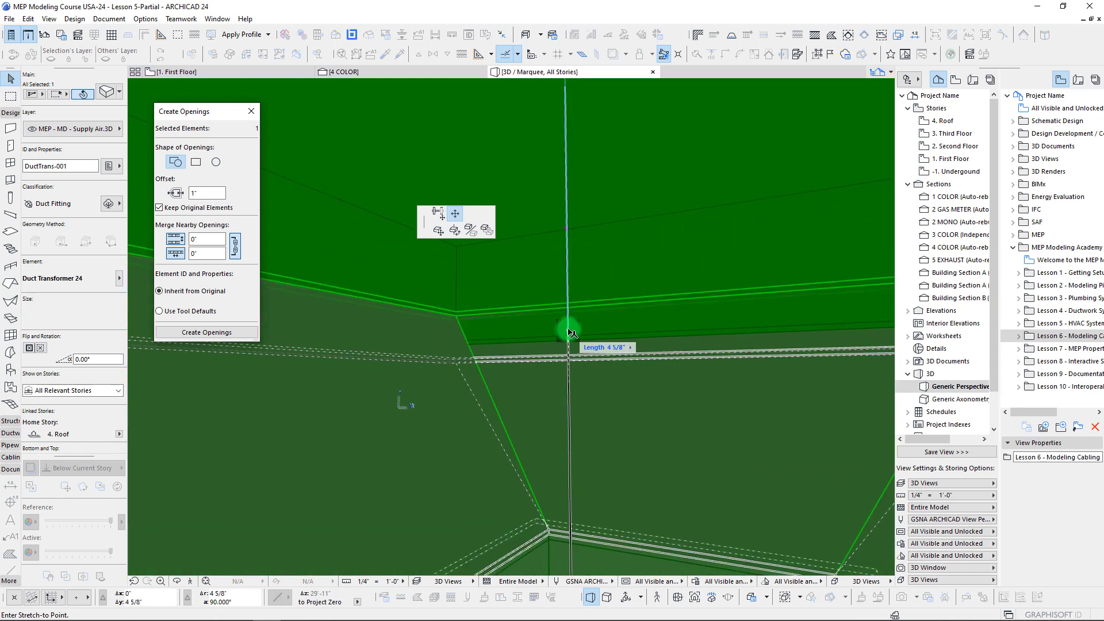
click(571, 381)
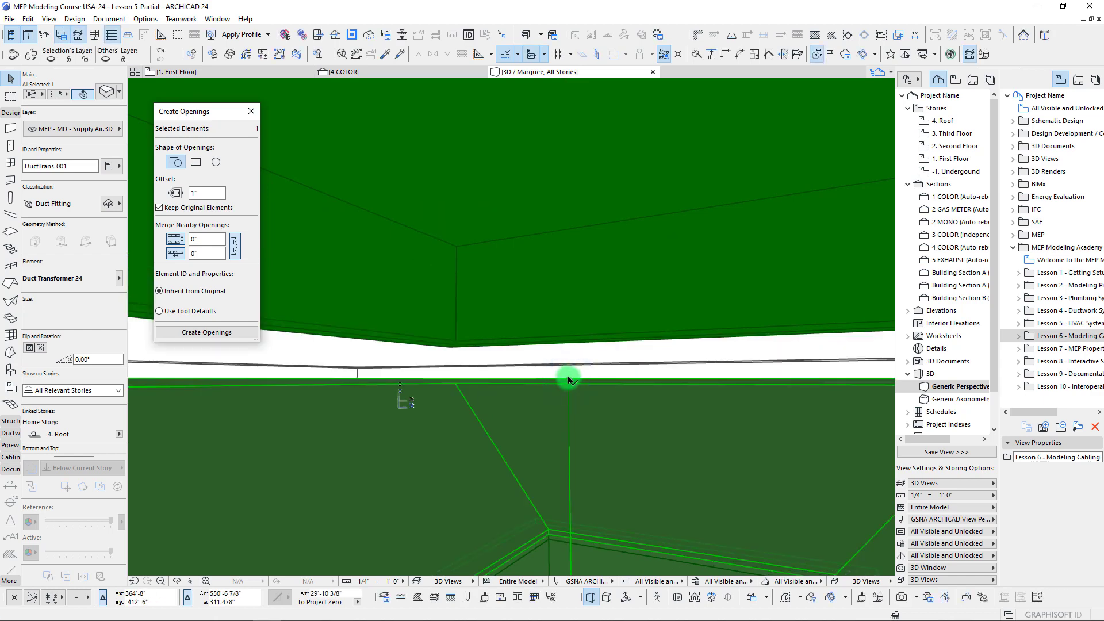
click(568, 380)
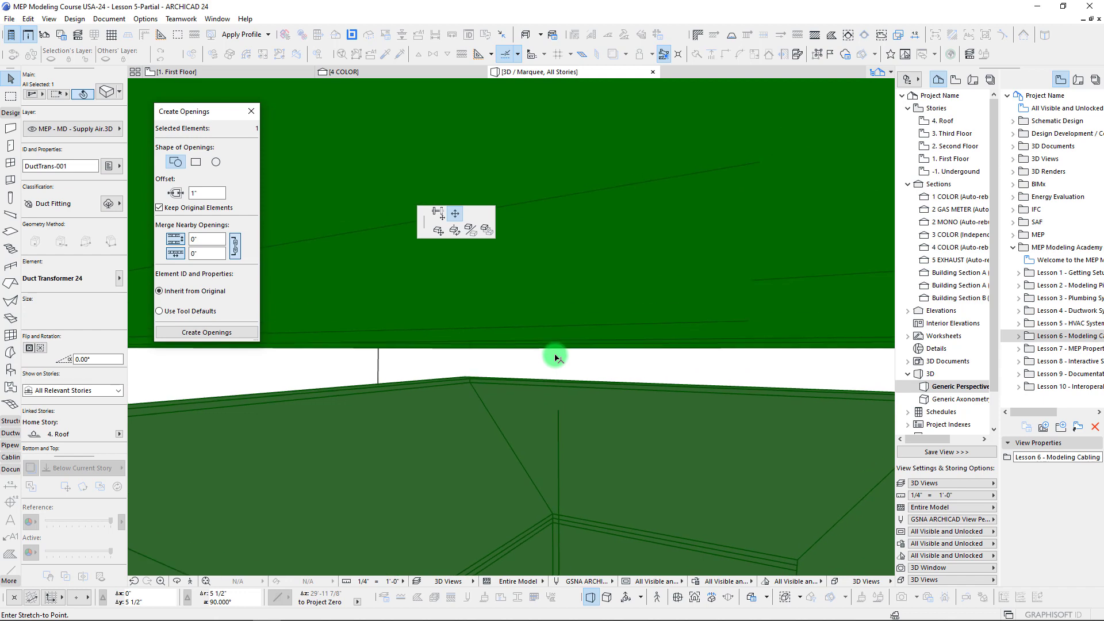
click(595, 367)
shift+click(470, 359)
scroll(470, 359, down, 6)
shift+middle_drag(470, 359, 532, 382)
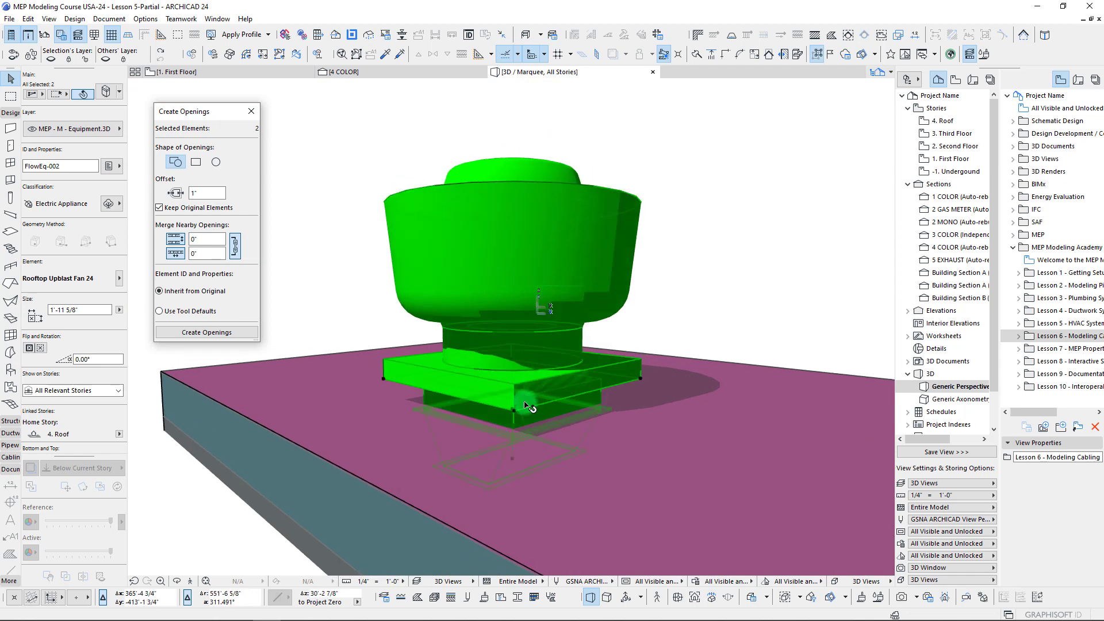
Step: Create a roof slab opening from the rooftop fan alone with a 1" offset, check the gap around its connection, and clear the selection
key(Escape)
click(525, 392)
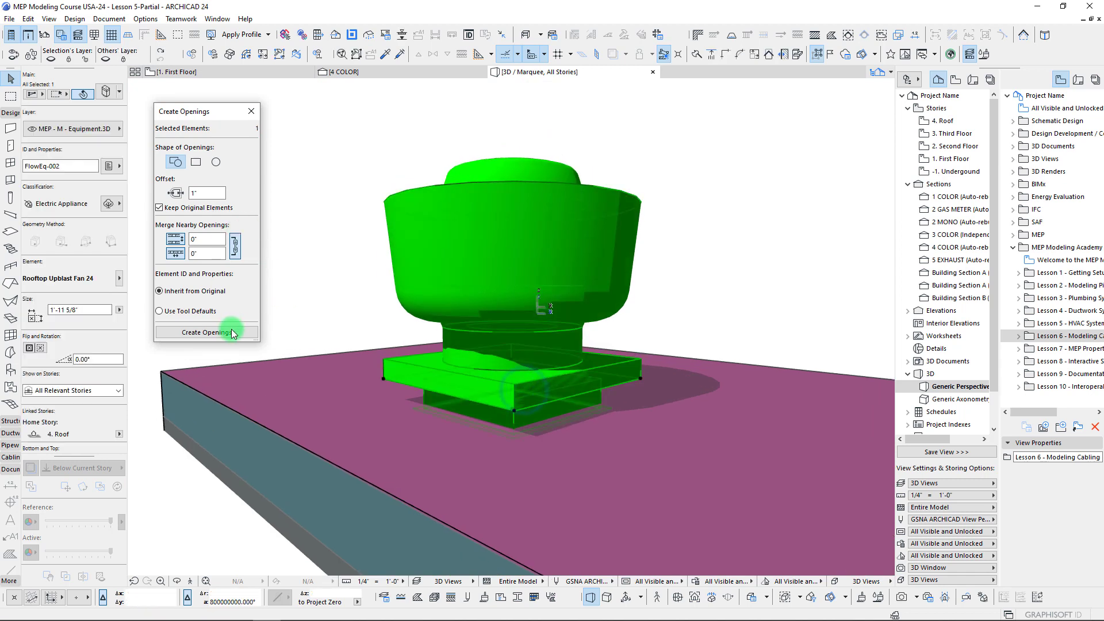
scroll(554, 446, up, 8)
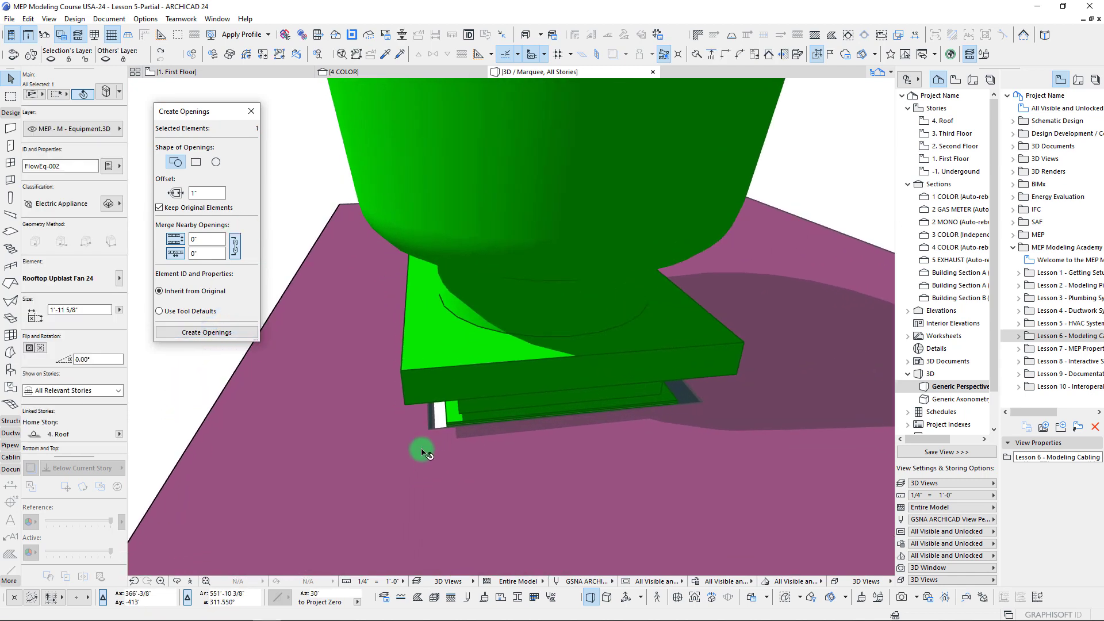
scroll(493, 460, down, 8)
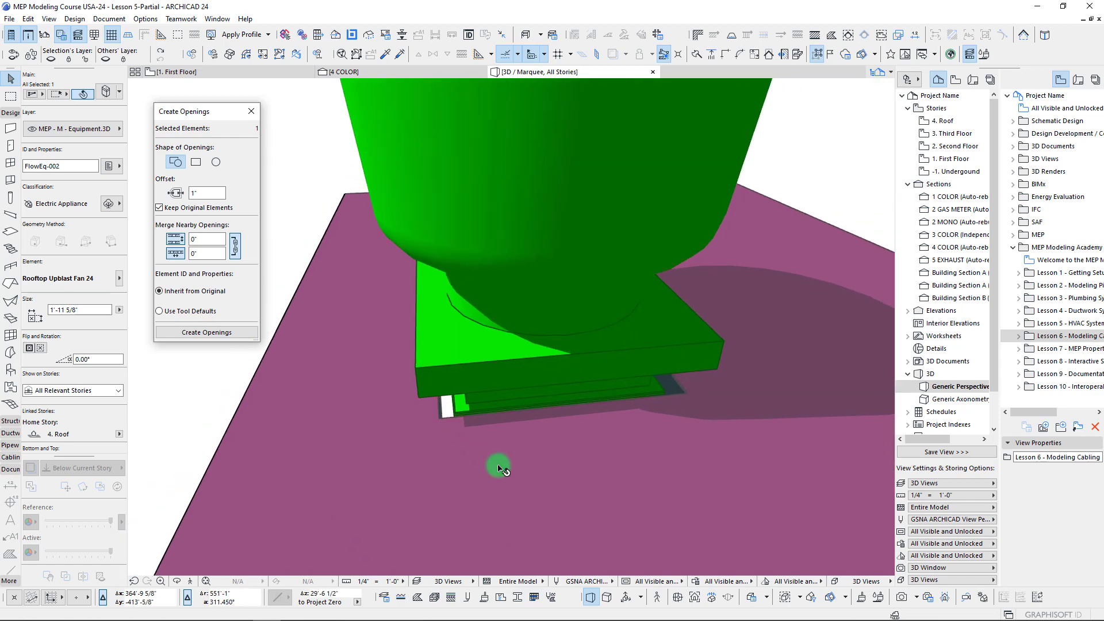
scroll(489, 454, down, 8)
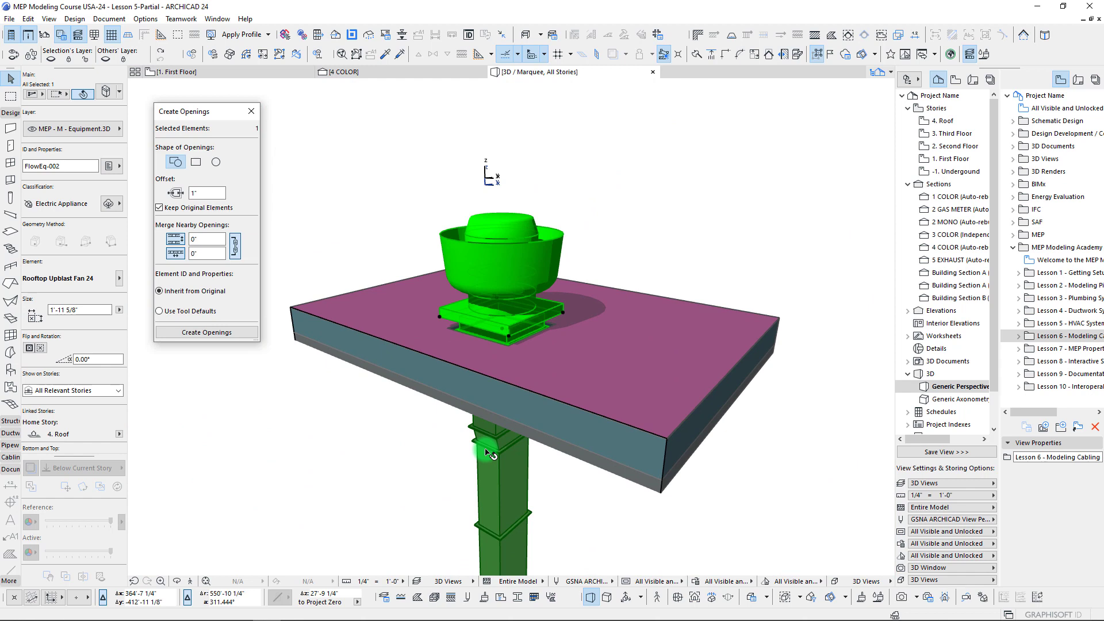
scroll(486, 454, up, 4)
key(Escape)
Step: Copy the vertical duct segment below the fan sideways by about 2' so it crosses the roof slab beside the fan
middle_drag(645, 365, 646, 382)
shift+middle_drag(510, 384, 477, 463)
click(475, 412)
shift+middle_drag(475, 412, 512, 500)
click(468, 419)
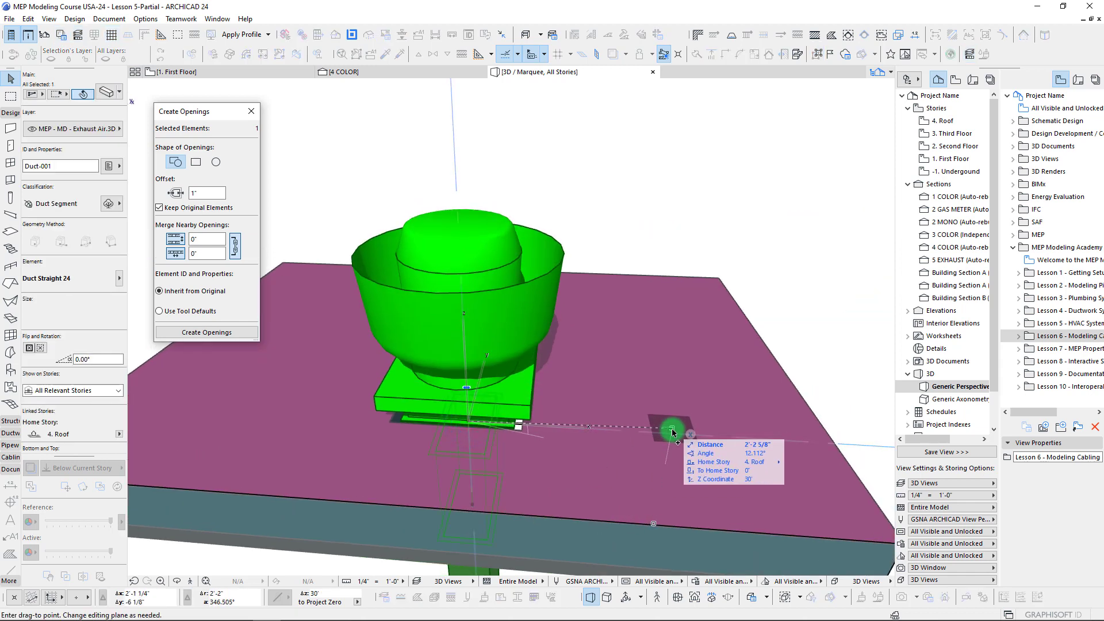
click(657, 433)
shift+middle_drag(669, 405, 562, 271)
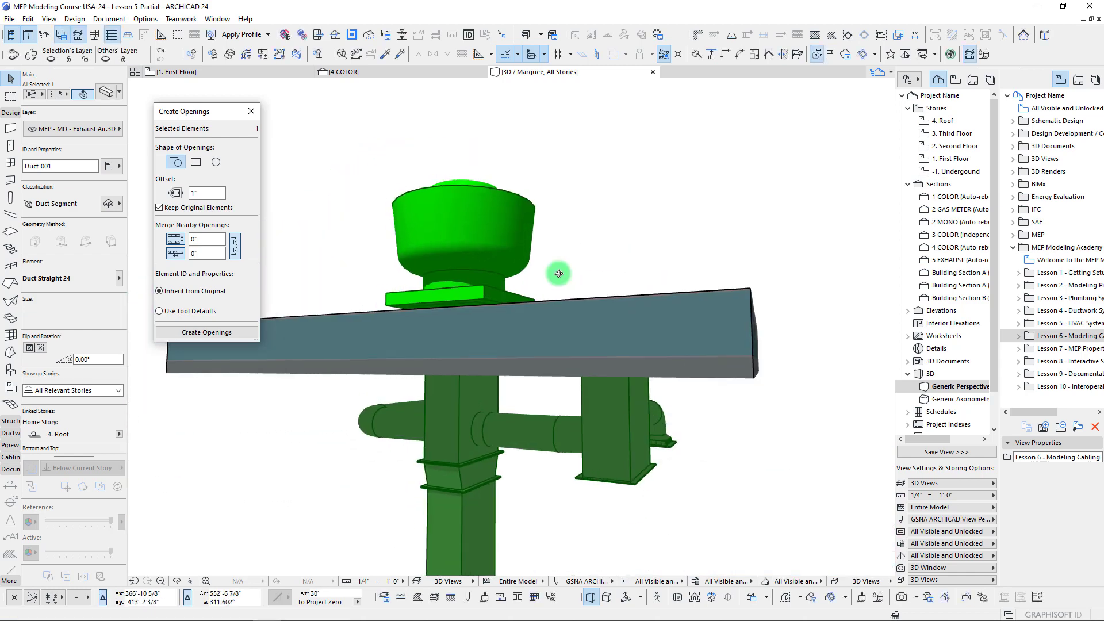
Step: Move the copied rectangular duct up so it rises above the roof slab, and copy it about 1'-9" sideways on the slab
click(620, 409)
click(619, 346)
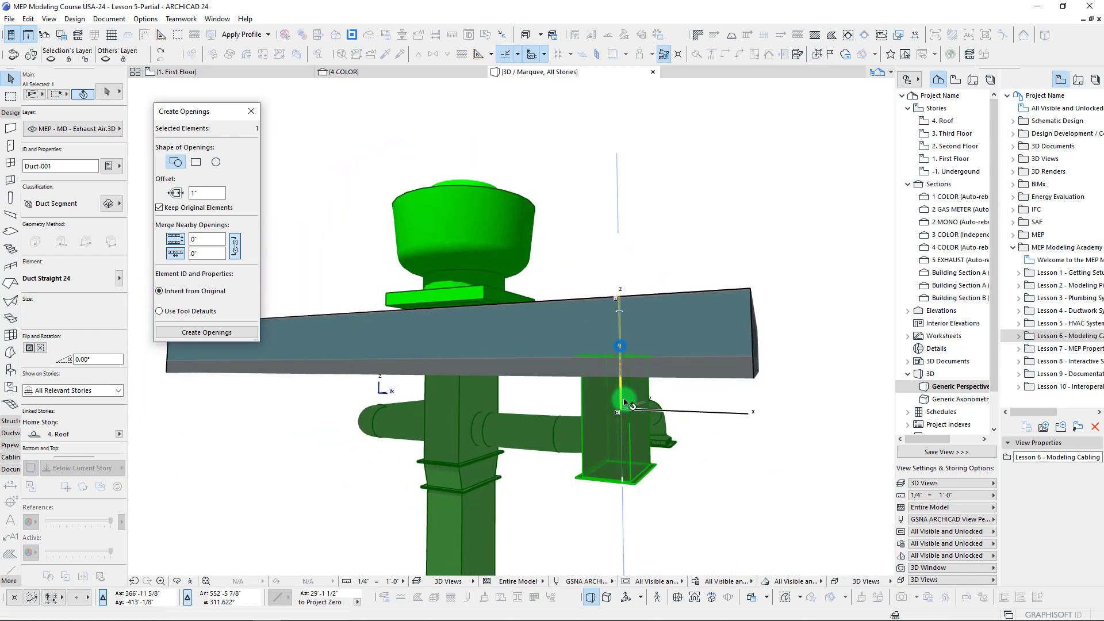
shift+middle_drag(627, 372, 456, 428)
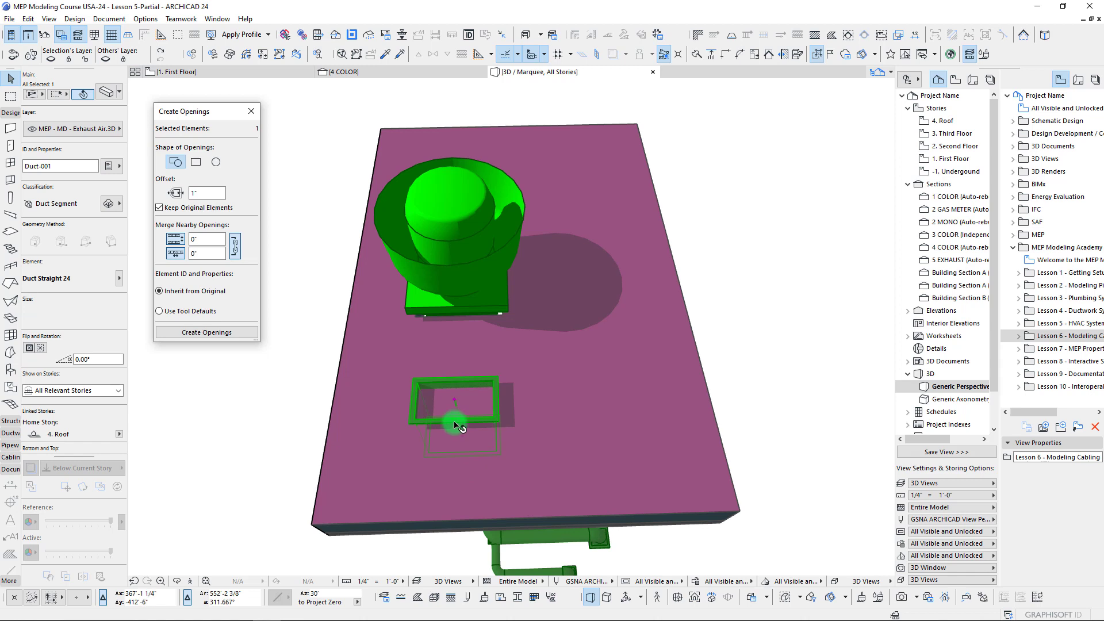
click(456, 403)
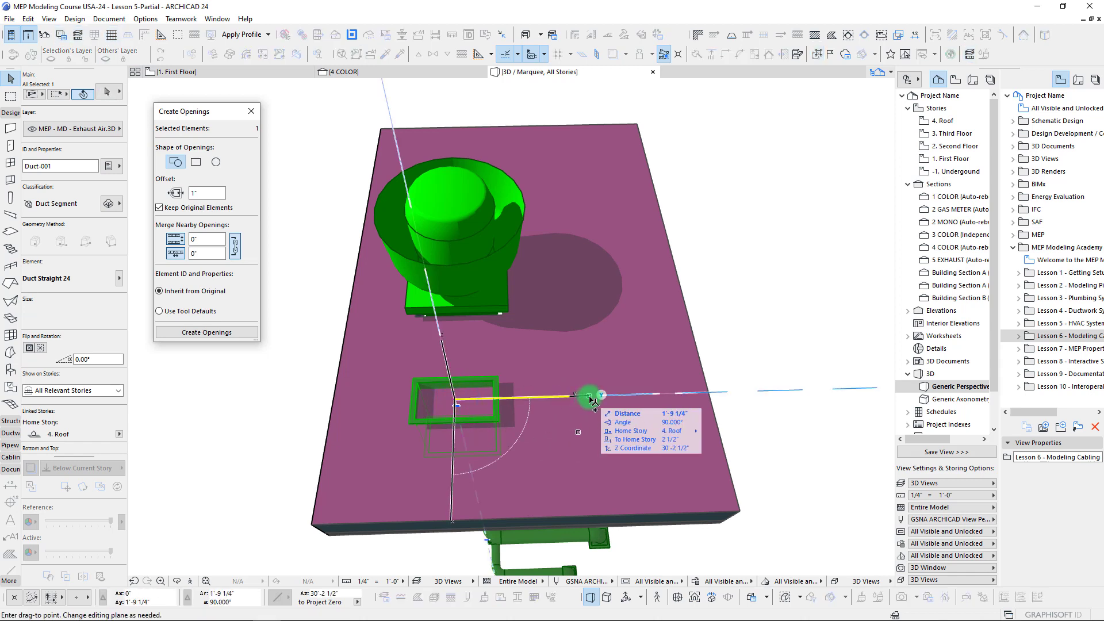
click(594, 398)
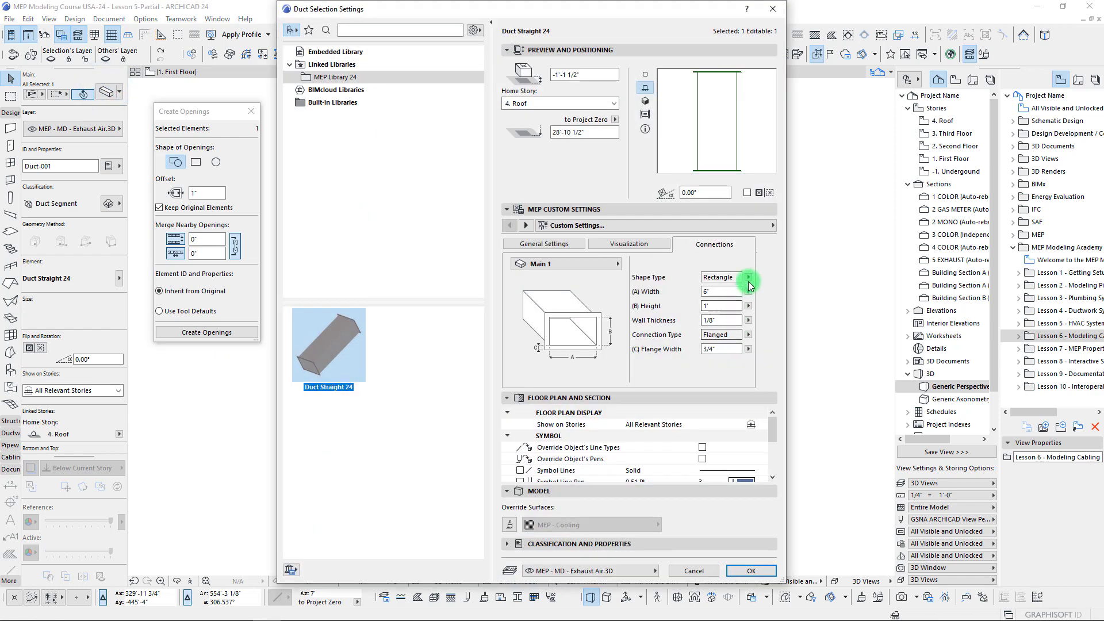
Step: Change the new duct copy's shape type to Circle and move it close beside the rectangular duct
click(772, 287)
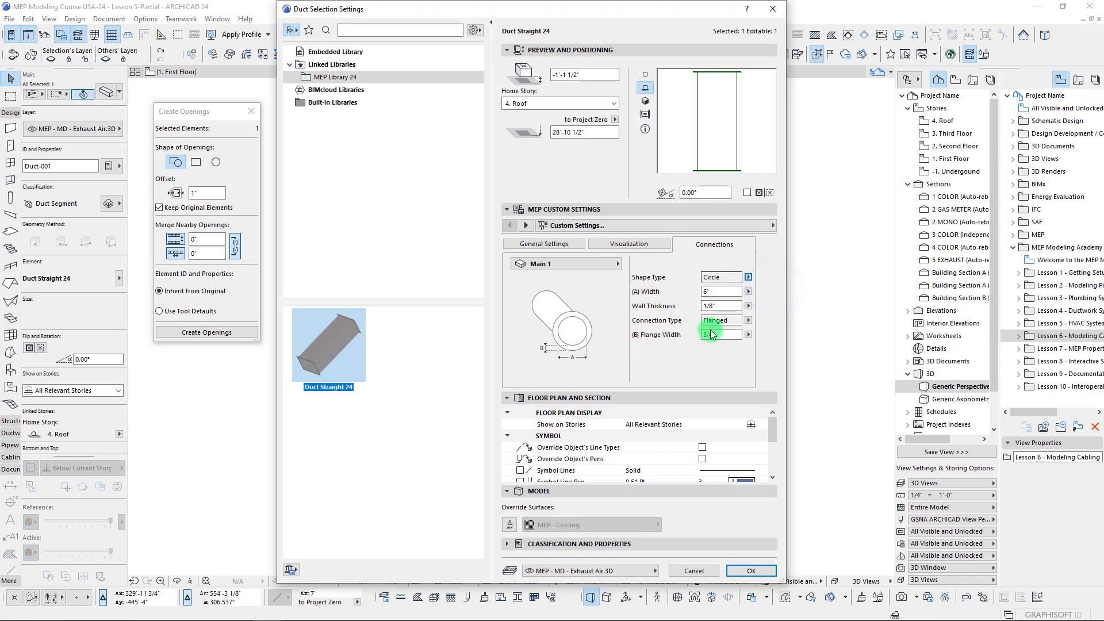
click(750, 571)
click(598, 404)
key(ctrl+d)
click(597, 403)
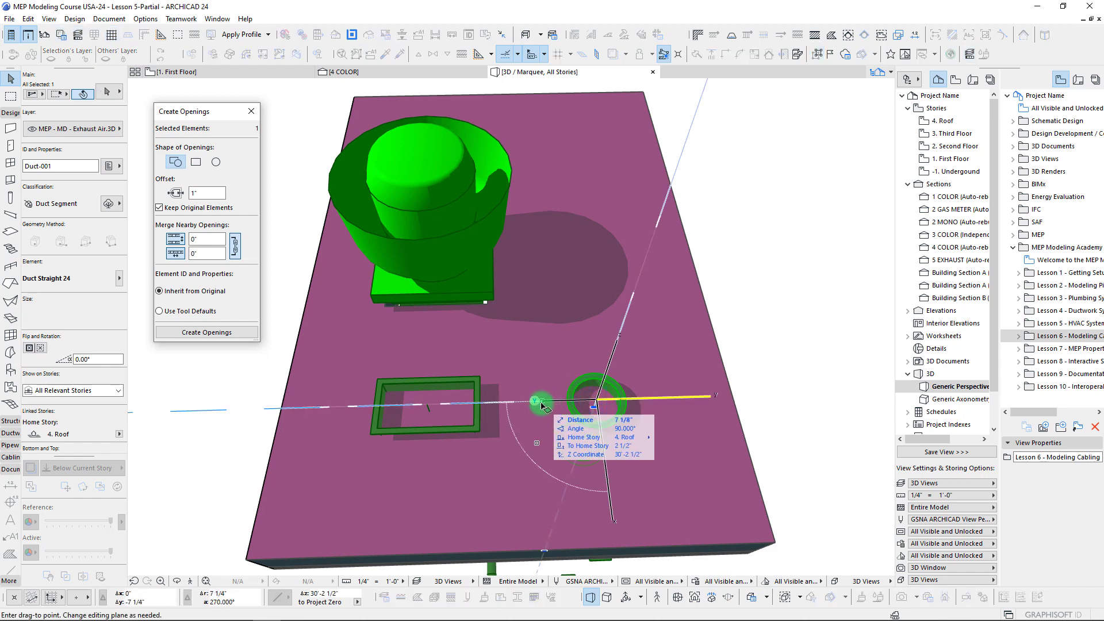
click(539, 404)
mouse_move(547, 413)
shift+middle_down()
mouse_move(549, 426)
mouse_move(559, 417)
shift+middle_up()
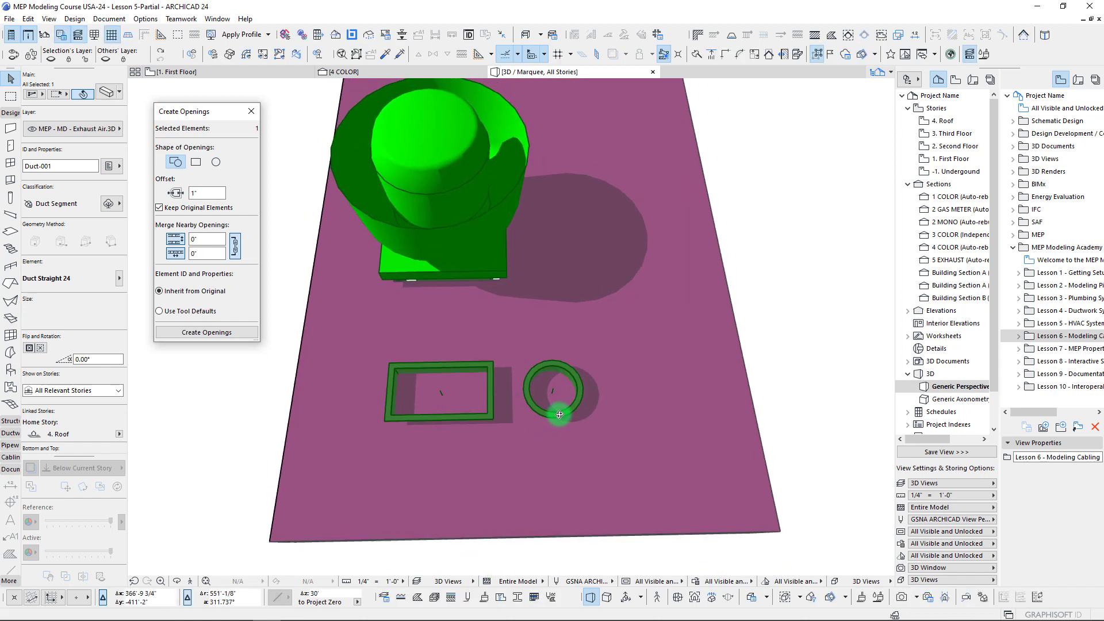
key(ctrl+d)
click(554, 391)
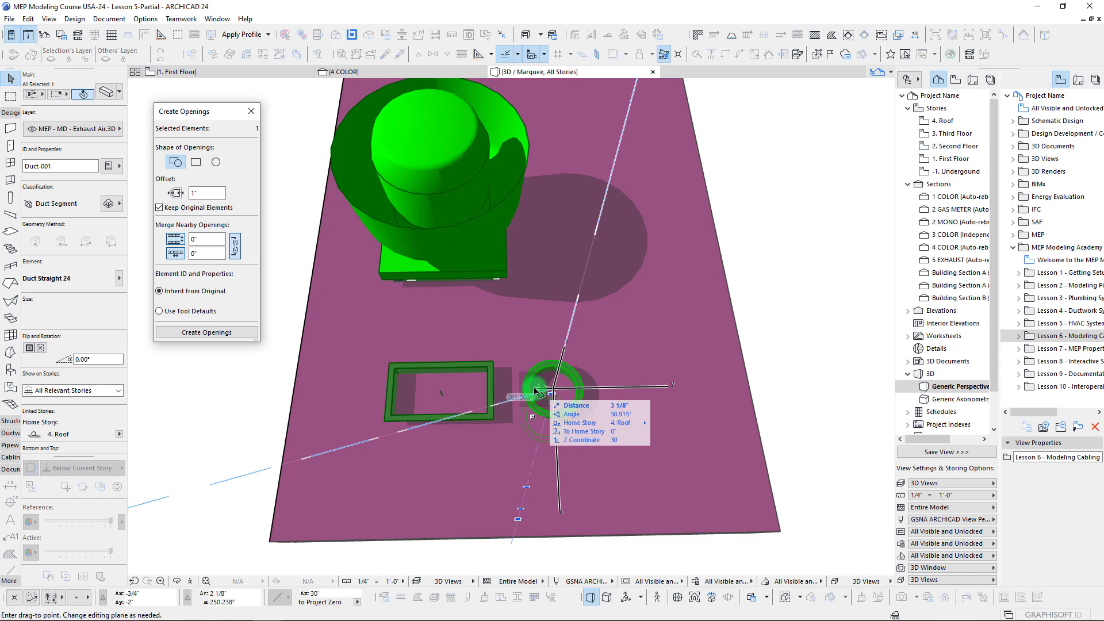
click(541, 392)
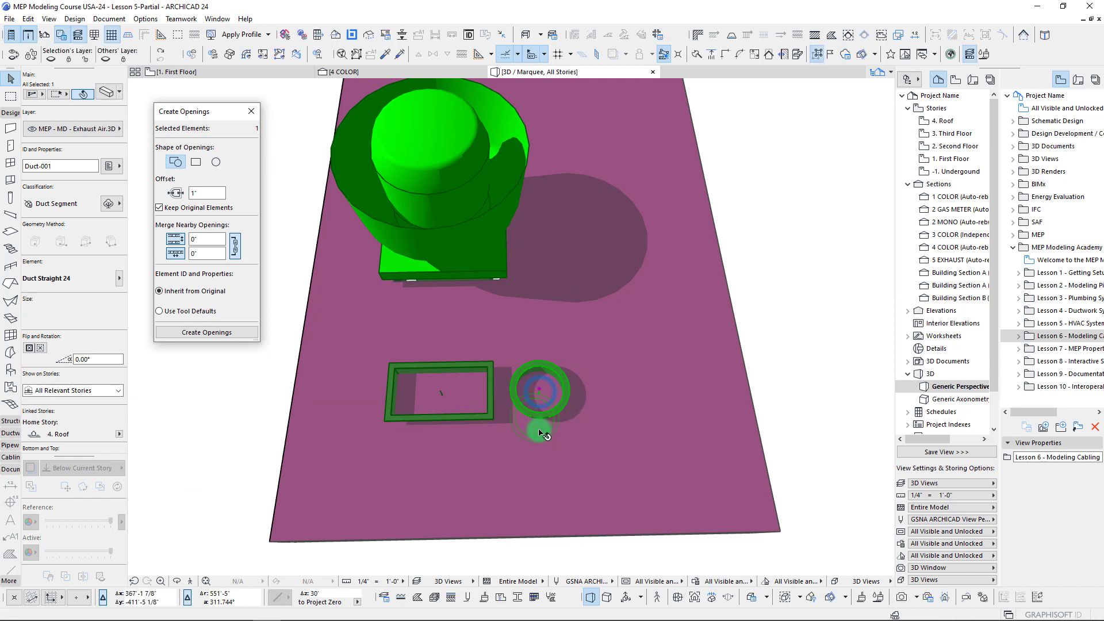
Step: Copy the circular duct farther across the roof slab, in line with the other ducts and away from the rectangular one
shift+middle_drag(542, 430, 540, 435)
click(541, 377)
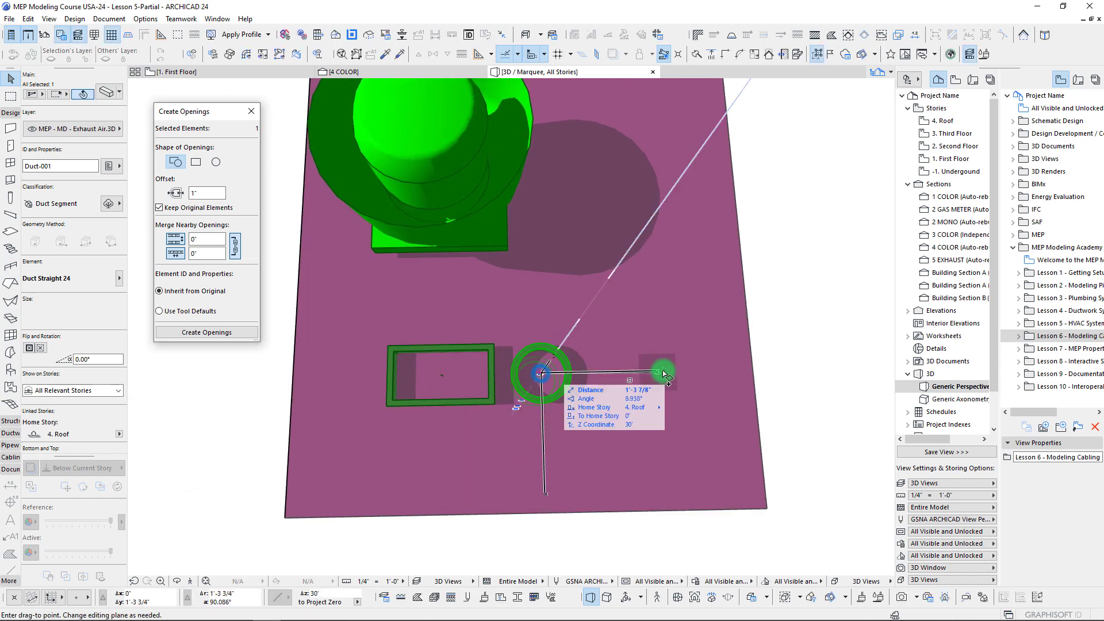
click(696, 374)
shift+middle_drag(690, 402, 675, 364)
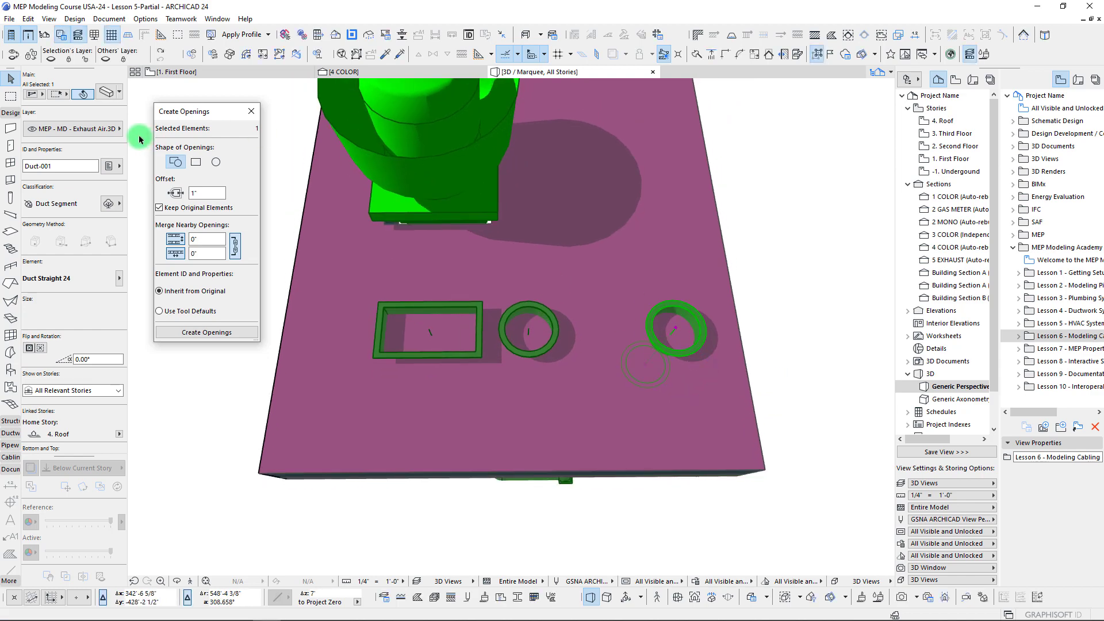
Step: Change the outermost duct copy's shape type to Oval
key(ctrl+t)
click(769, 297)
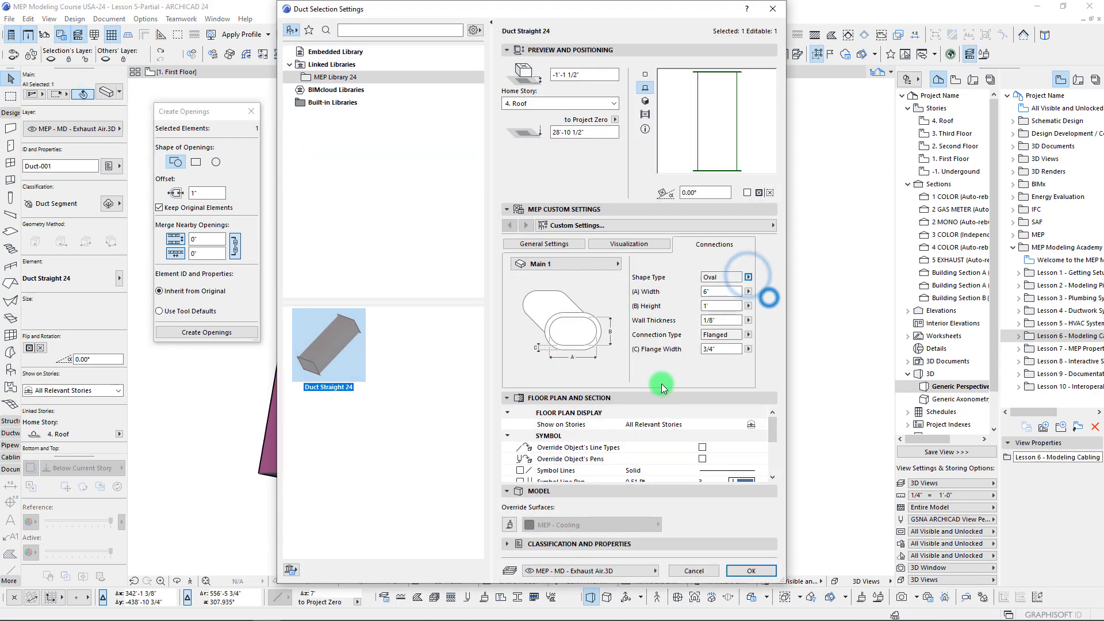
click(751, 571)
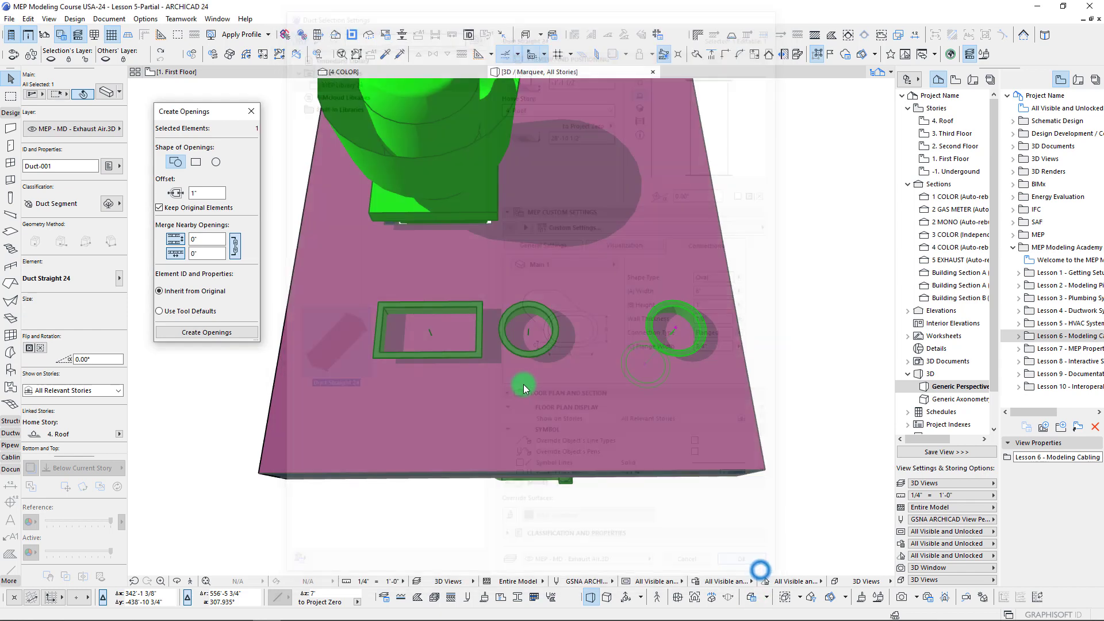
shift+middle_drag(636, 369, 551, 349)
shift+middle_drag(655, 333, 587, 335)
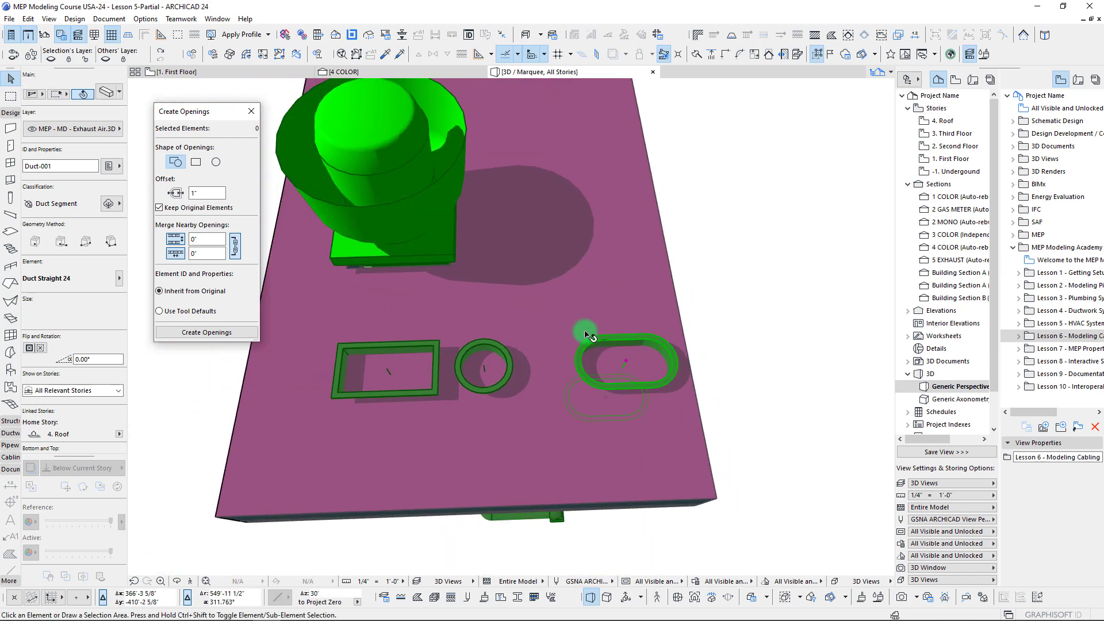
Step: Create roof slab openings from the rectangular, circular and oval ducts, following each element's shape with a 1" offset, and clear the selection
click(633, 367)
shift+click(627, 361)
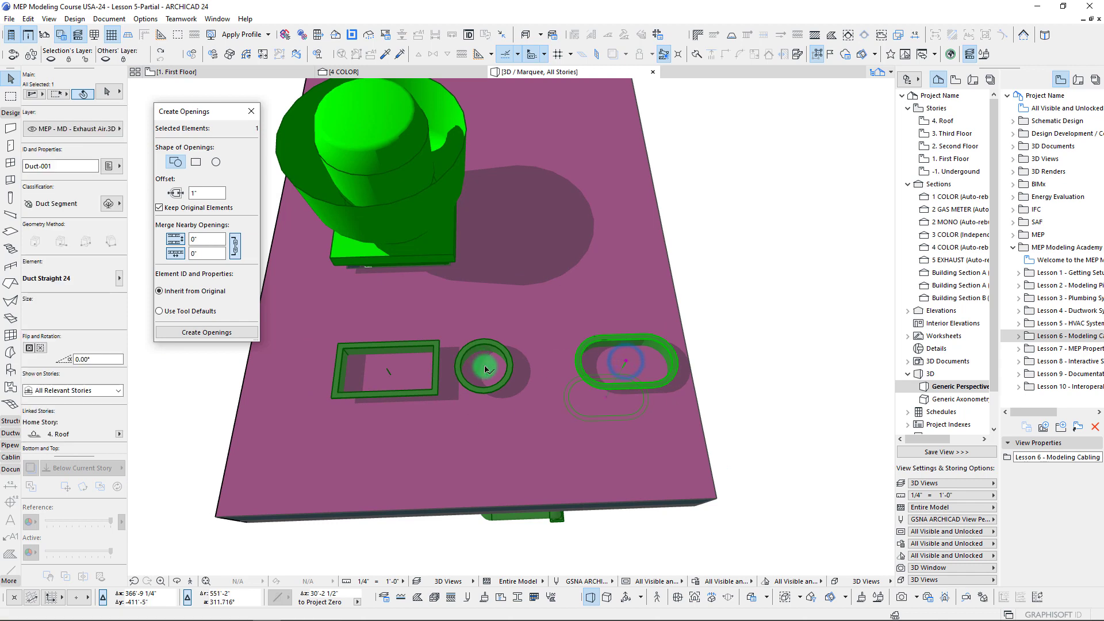
shift+click(485, 367)
click(436, 403)
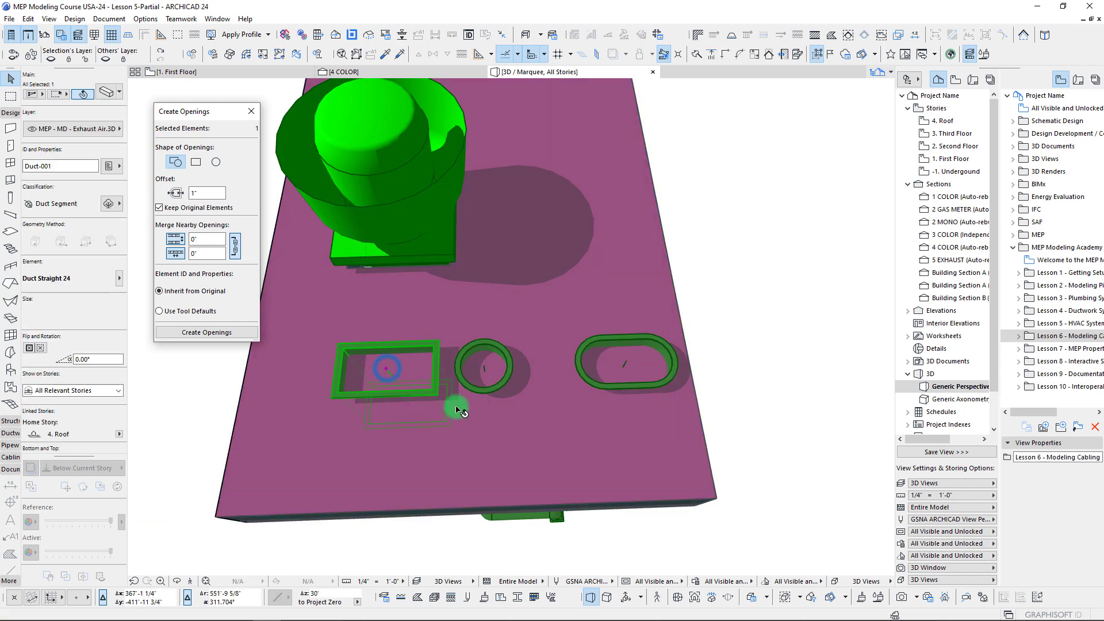
shift+click(625, 362)
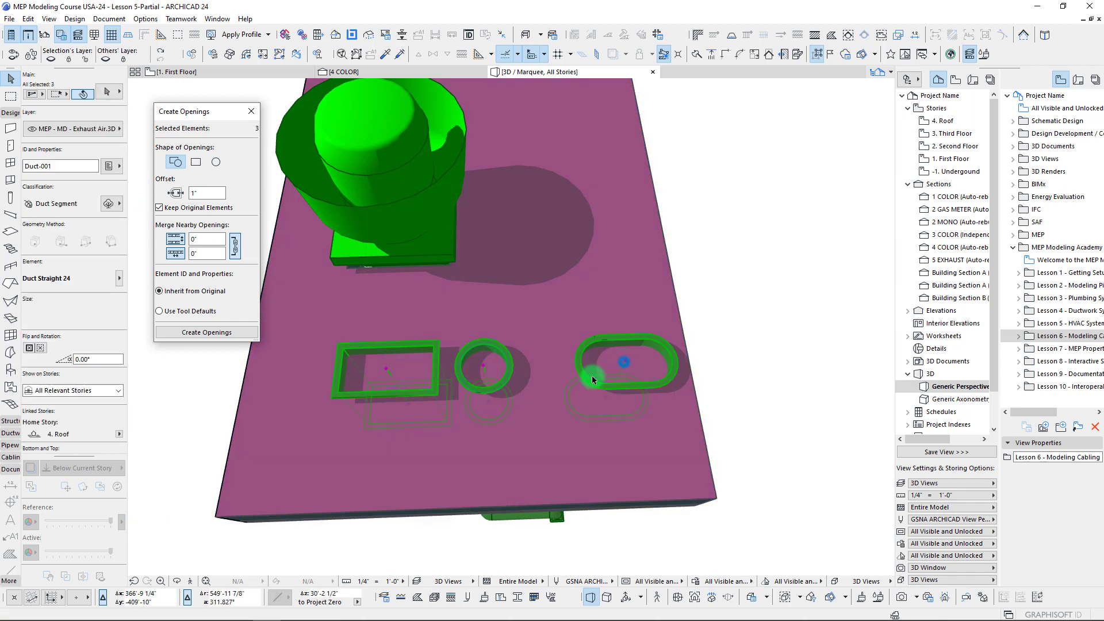
middle_drag(541, 391, 631, 387)
drag(575, 363, 554, 380)
shift+middle_drag(646, 437, 599, 406)
mouse_move(612, 358)
shift+middle_down()
mouse_move(594, 339)
mouse_move(627, 305)
mouse_move(614, 378)
shift+middle_up()
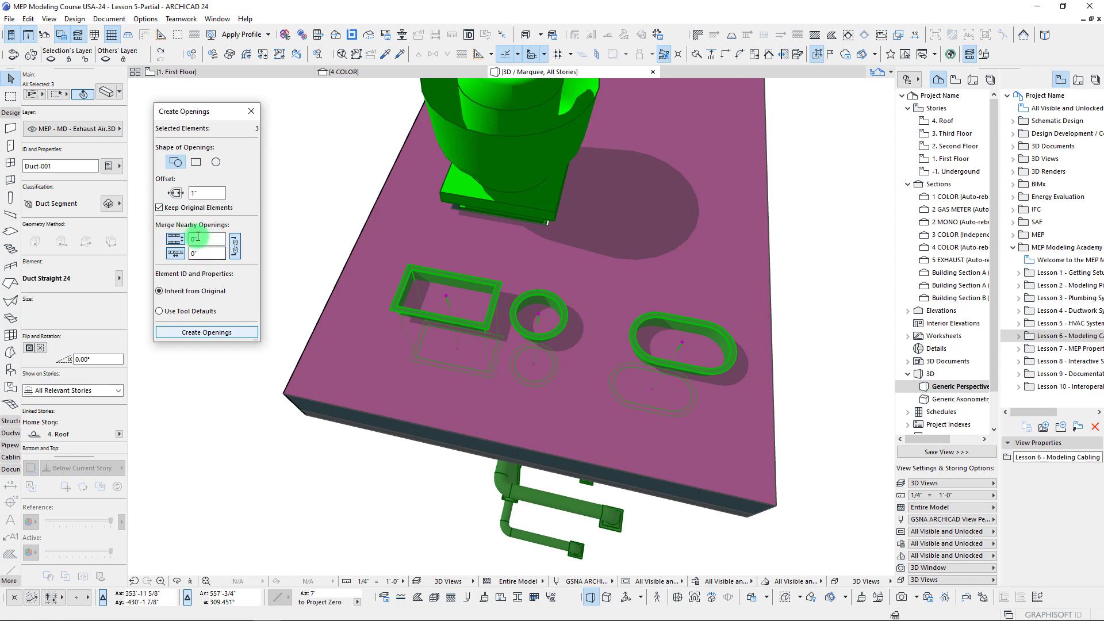
mouse_move(614, 380)
shift+middle_down()
mouse_move(611, 335)
mouse_move(606, 365)
shift+middle_up()
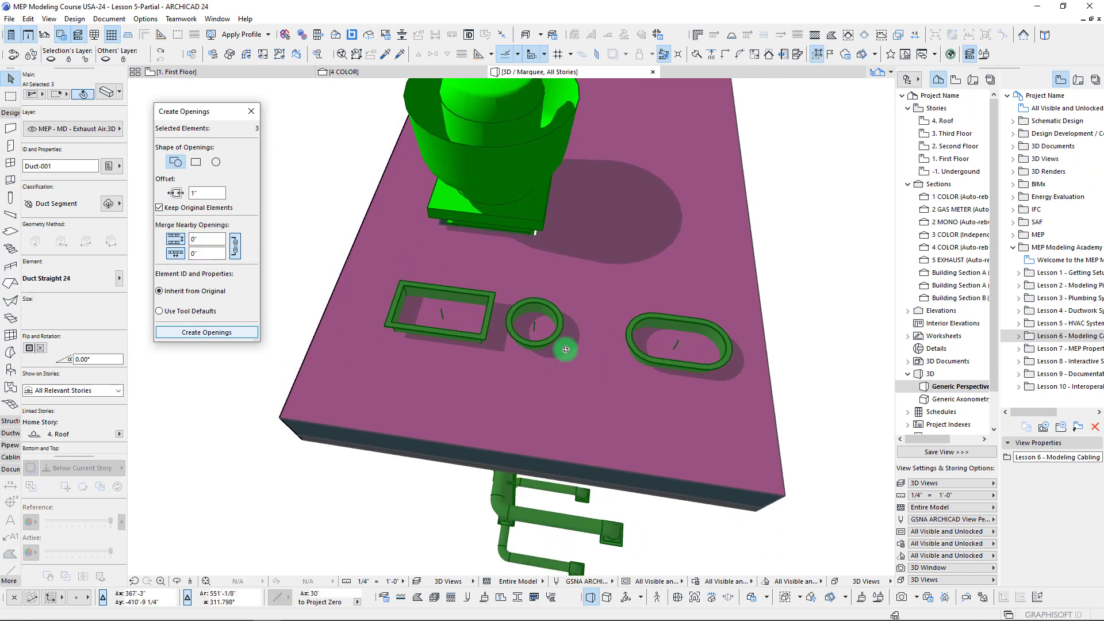
click(178, 163)
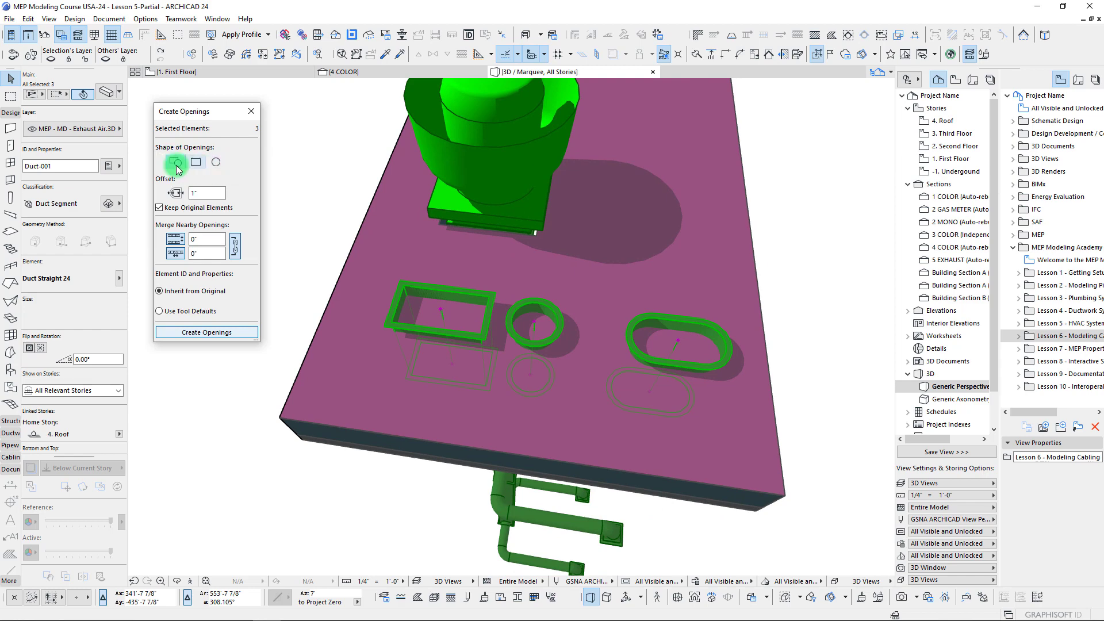
click(218, 340)
shift+middle_drag(549, 392, 495, 366)
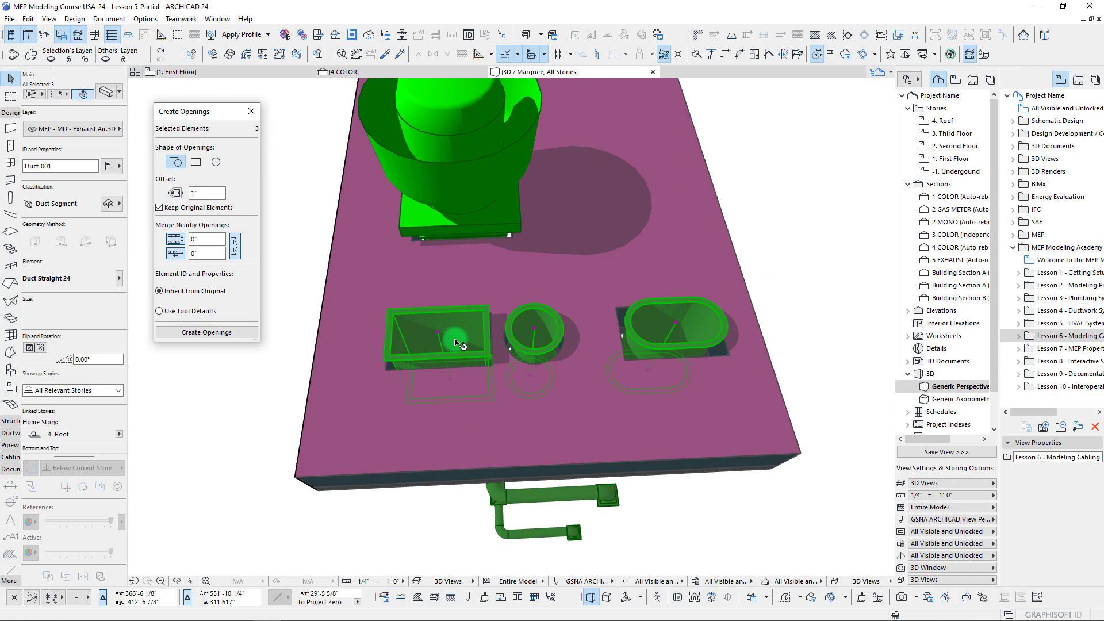
key(Escape)
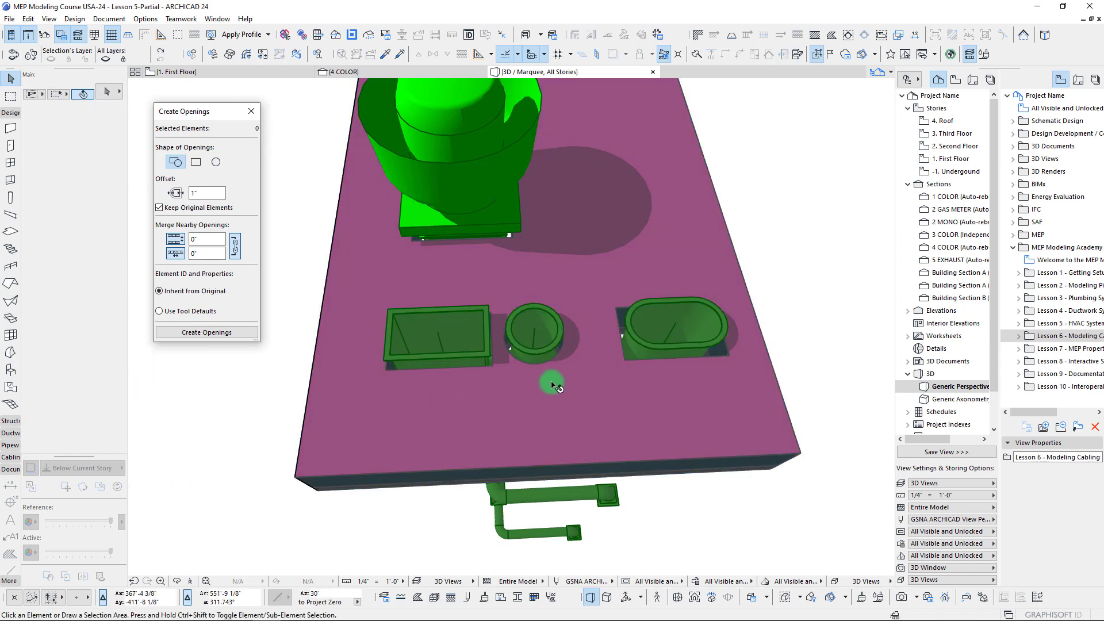
Step: Examine the new slab openings around the rectangular, circular and oval ducts, selecting each opening to check its shape
scroll(438, 336, up, 6)
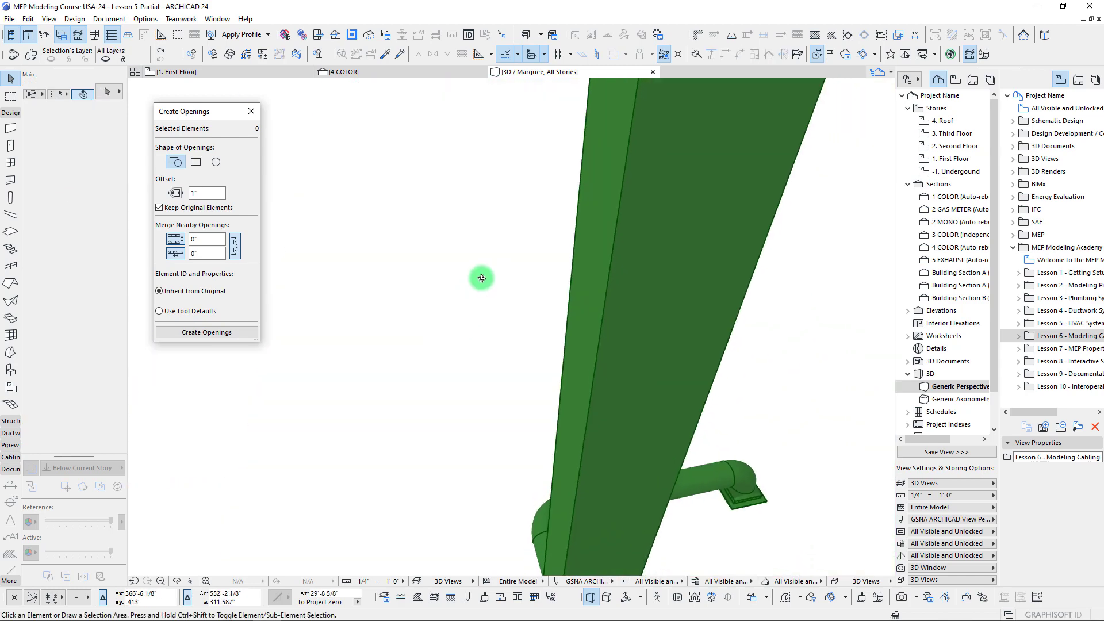
scroll(457, 314, down, 3)
scroll(457, 314, down, 5)
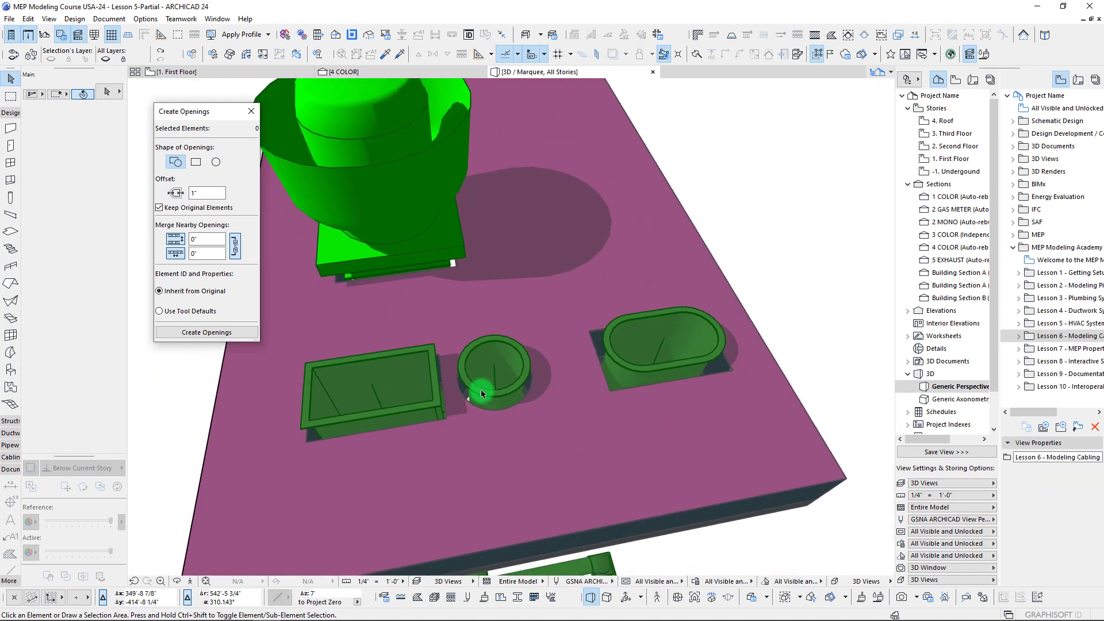
click(449, 418)
click(488, 408)
mouse_move(585, 391)
shift+middle_down()
mouse_move(574, 396)
mouse_move(589, 410)
shift+middle_up()
click(588, 412)
shift+middle_drag(657, 424, 482, 347)
shift+middle_drag(642, 439, 559, 405)
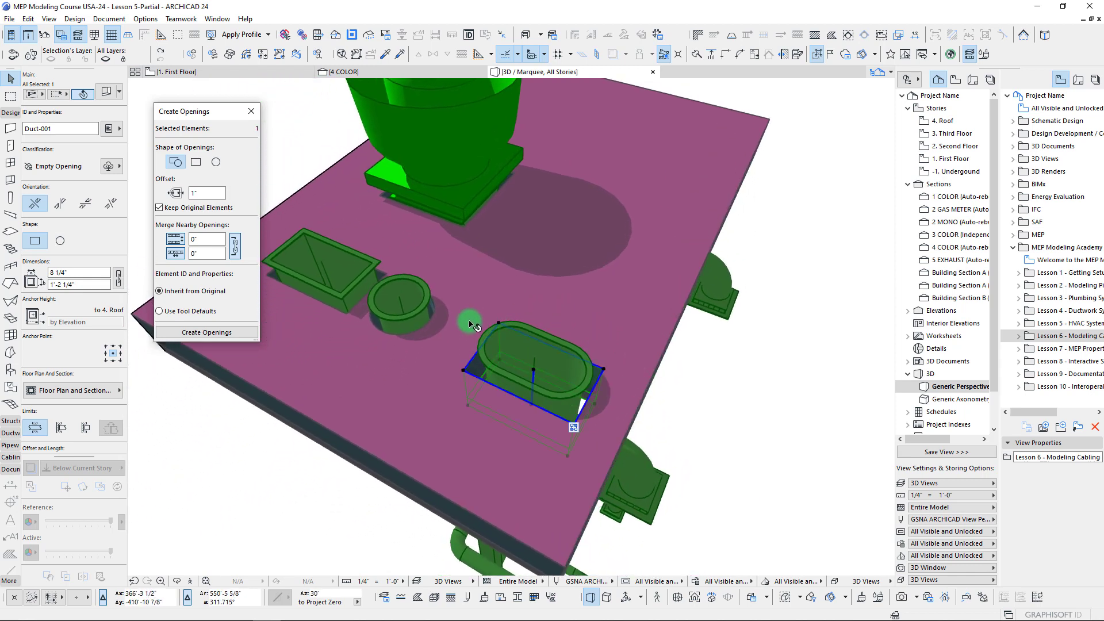
Step: Replace the oval duct's rectangular slab opening with a circular one created from the duct with a 1" offset, and clear the selection
click(548, 377)
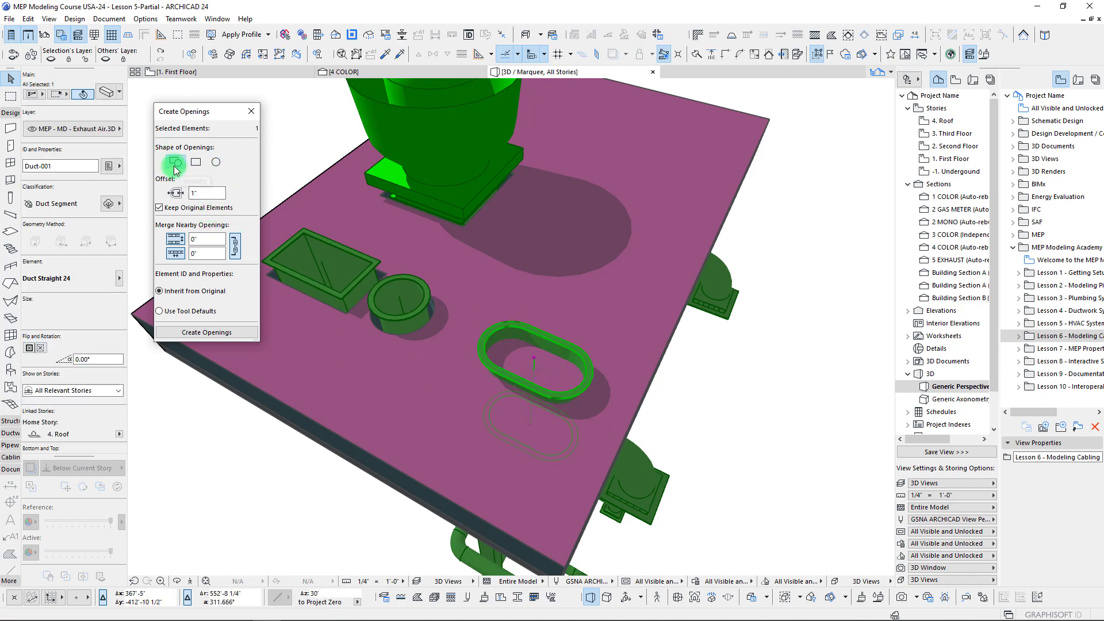
click(216, 162)
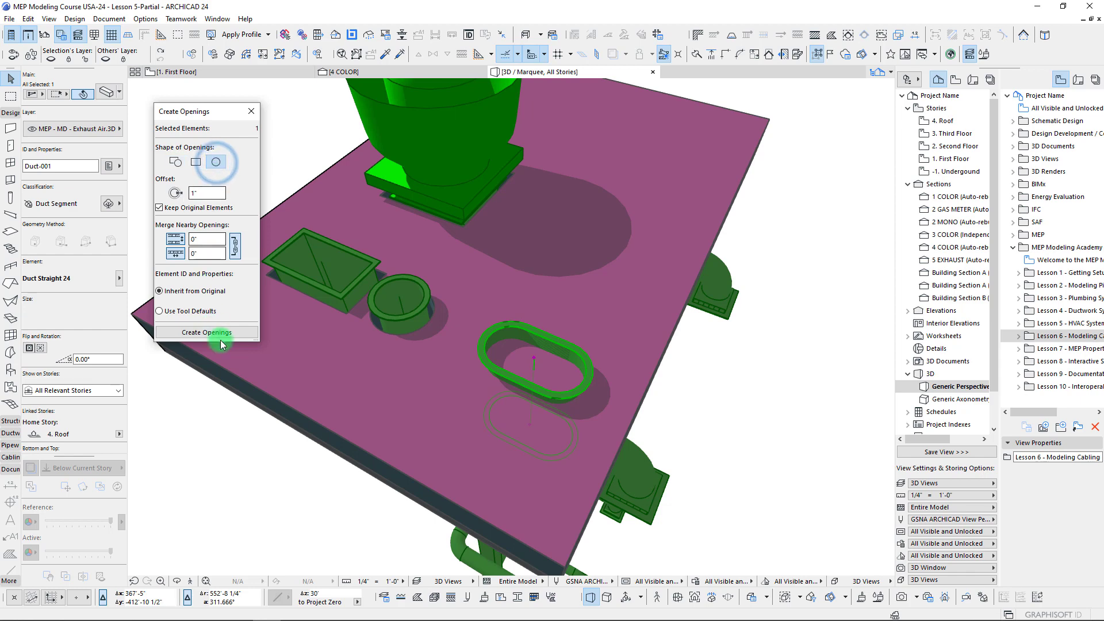
click(222, 334)
drag(335, 305, 568, 354)
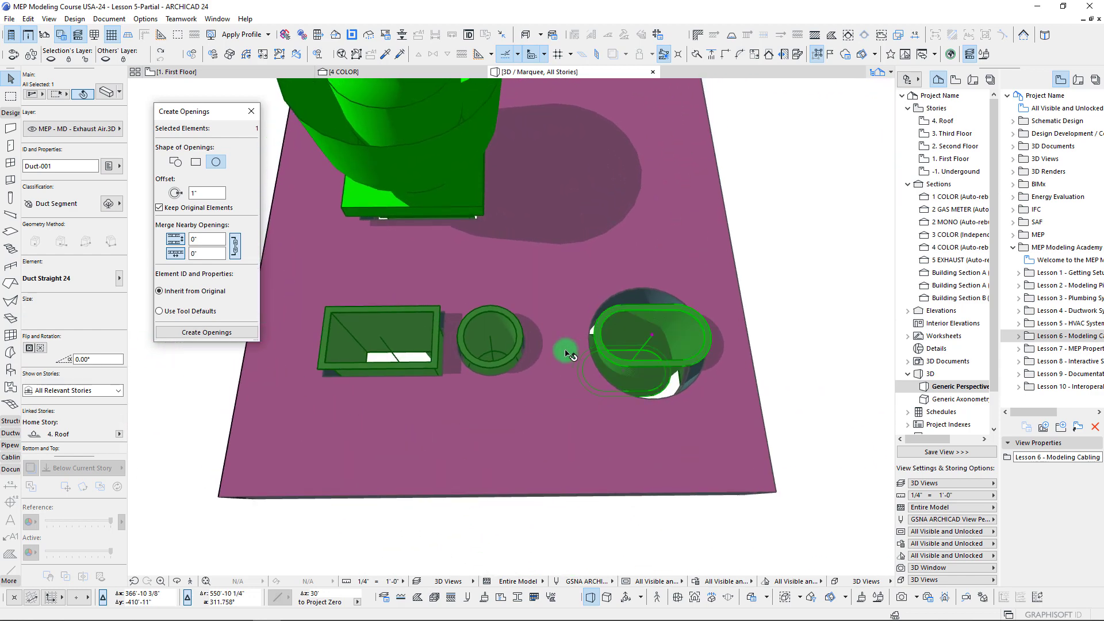
key(Escape)
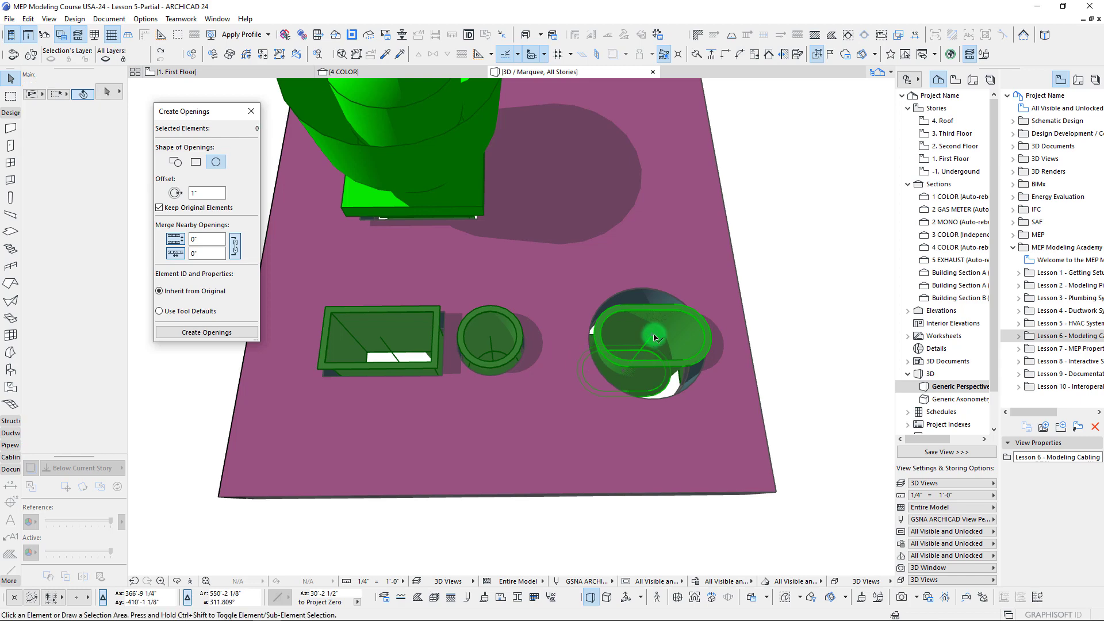
Step: Delete the three slab openings around the rectangular, circular and oval ducts
click(592, 341)
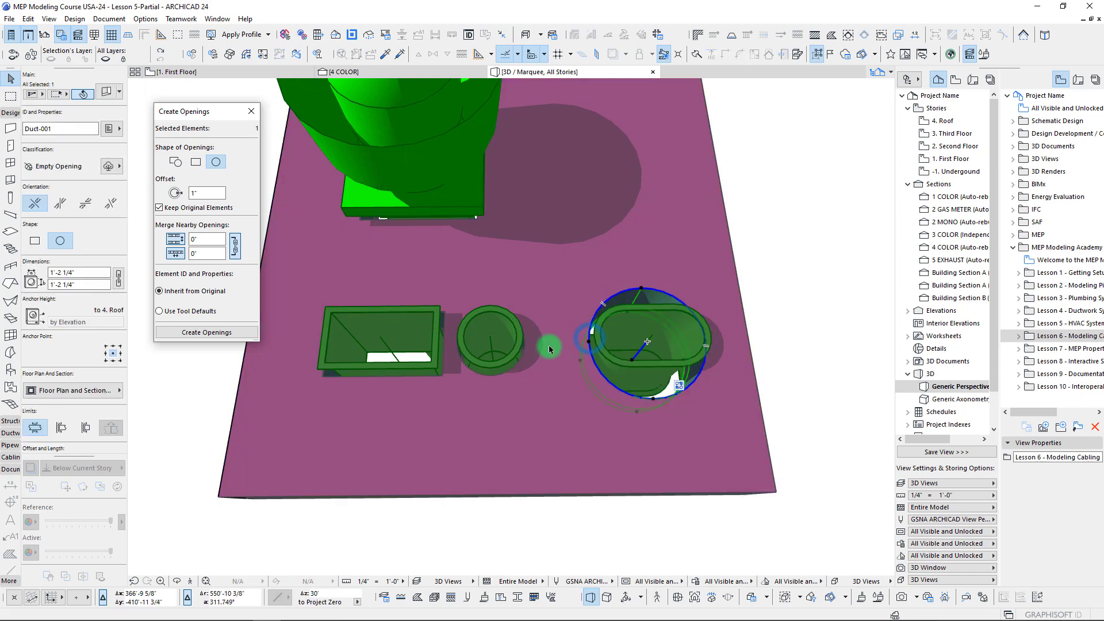
shift+click(506, 366)
shift+click(443, 379)
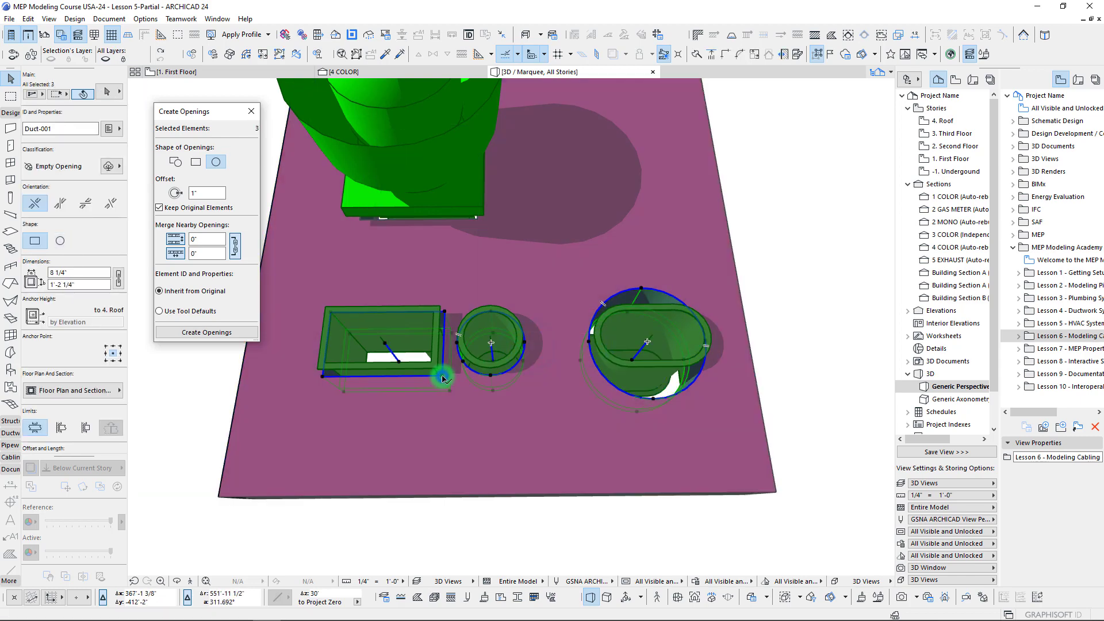
click(450, 379)
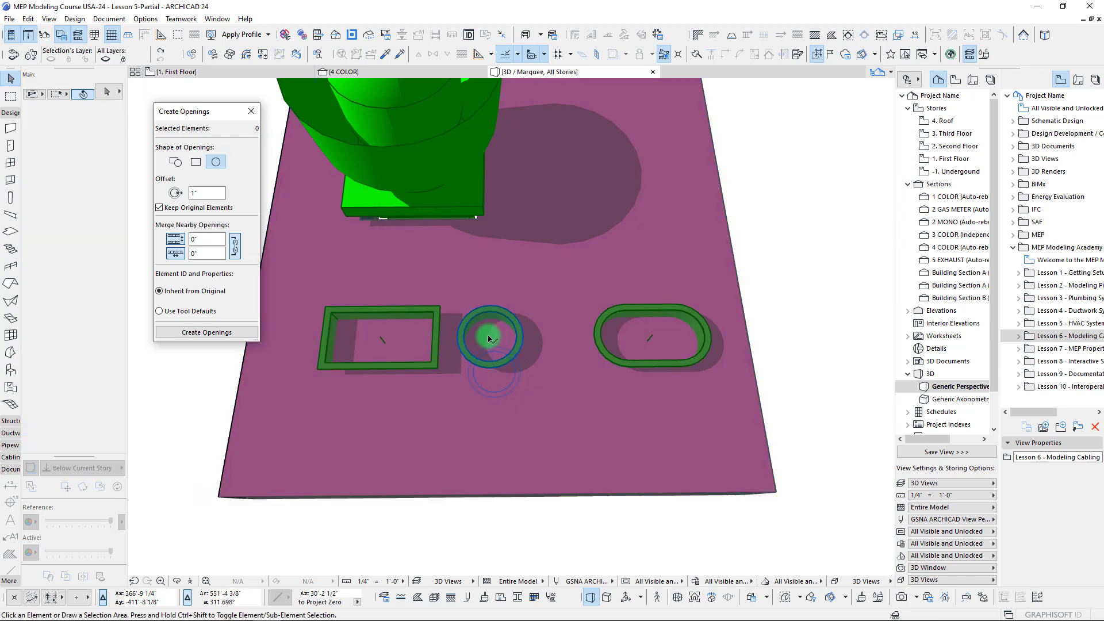
Step: Create slab openings from all three ducts, following their shapes, with a 1" offset and both merge distances at 6", and clear the selection
click(437, 345)
click(204, 237)
shift+click(379, 336)
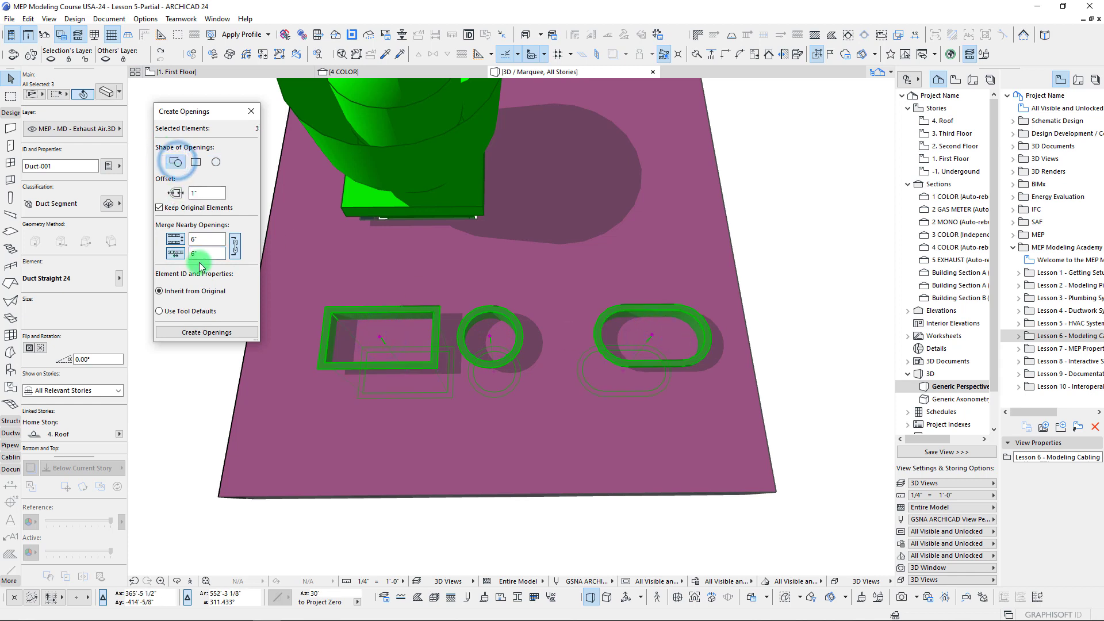
click(220, 333)
mouse_move(519, 402)
shift+middle_down()
mouse_move(529, 364)
mouse_move(521, 396)
shift+middle_up()
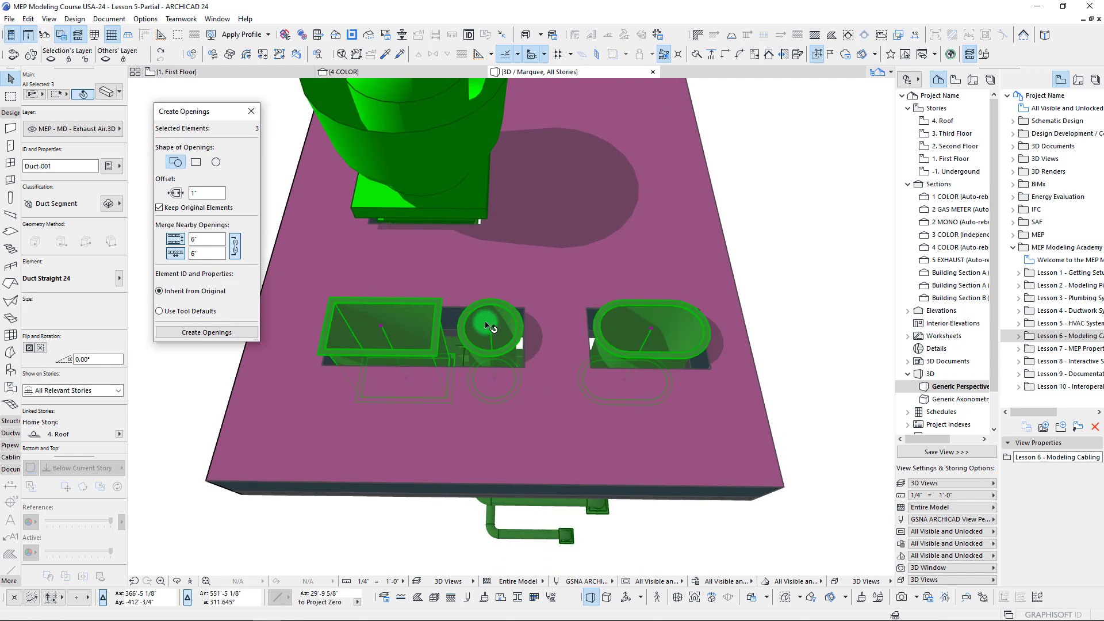
shift+middle_drag(525, 353, 611, 362)
click(509, 319)
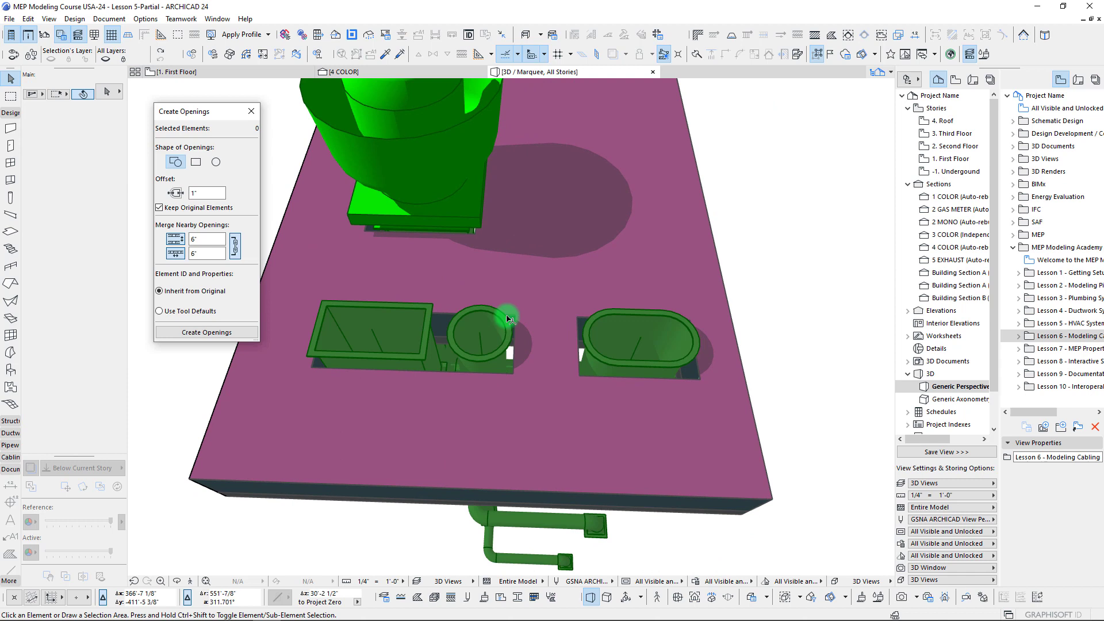
Step: Measure the gap between the merged rectangular-circular duct opening and the oval duct's opening at their facing corners
key(m)
click(513, 315)
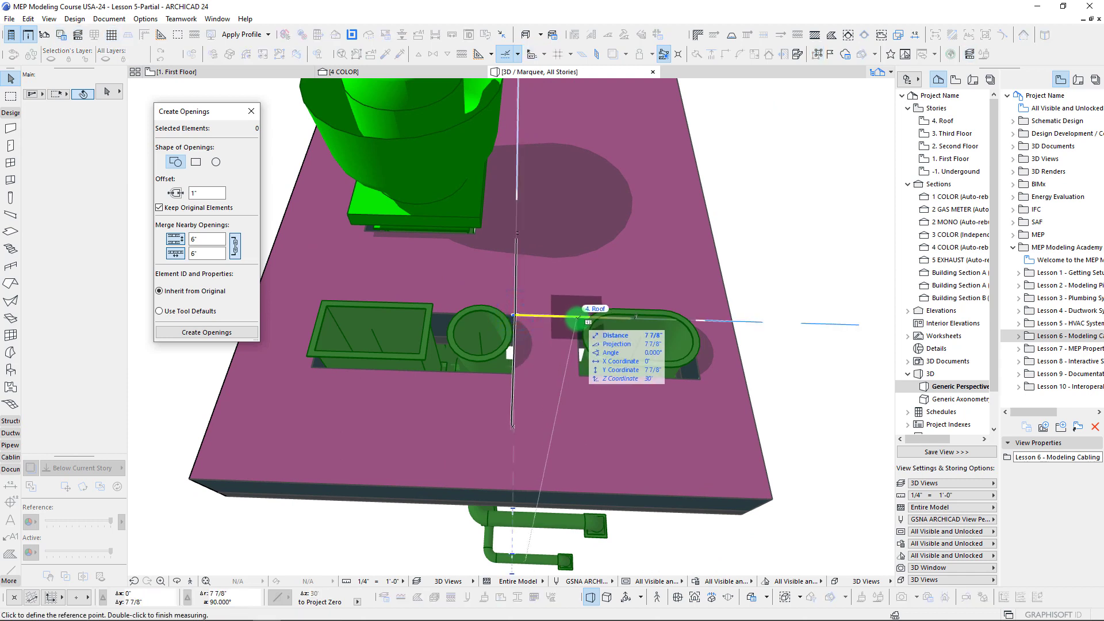
key(Escape)
Step: Delete the oval duct's slab opening and the merged opening around the rectangular and circular ducts
click(577, 374)
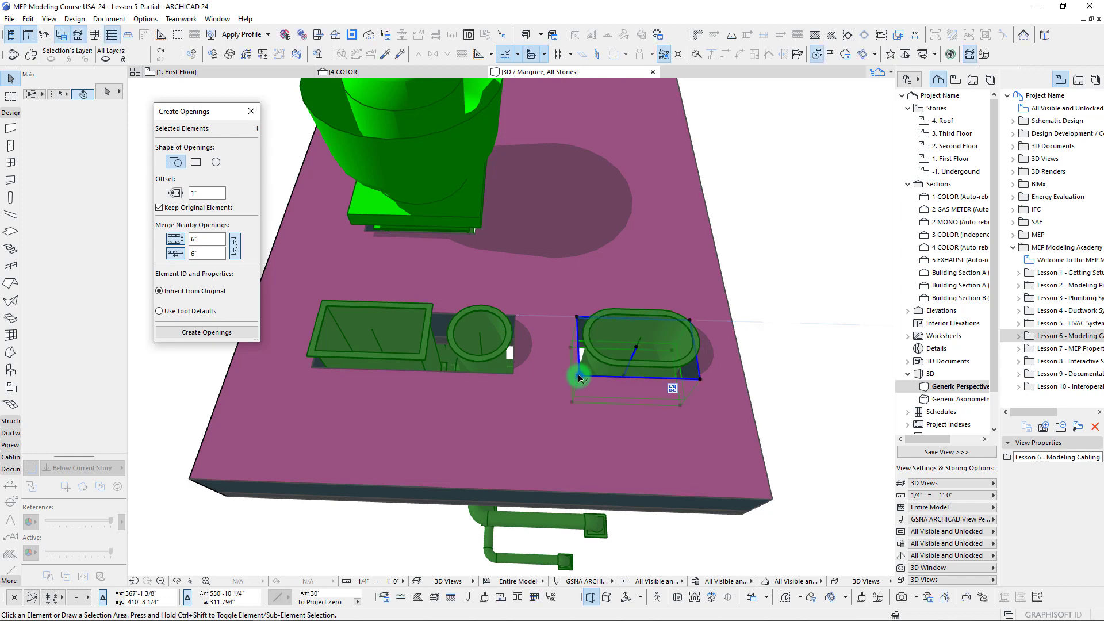
shift+click(515, 377)
click(520, 378)
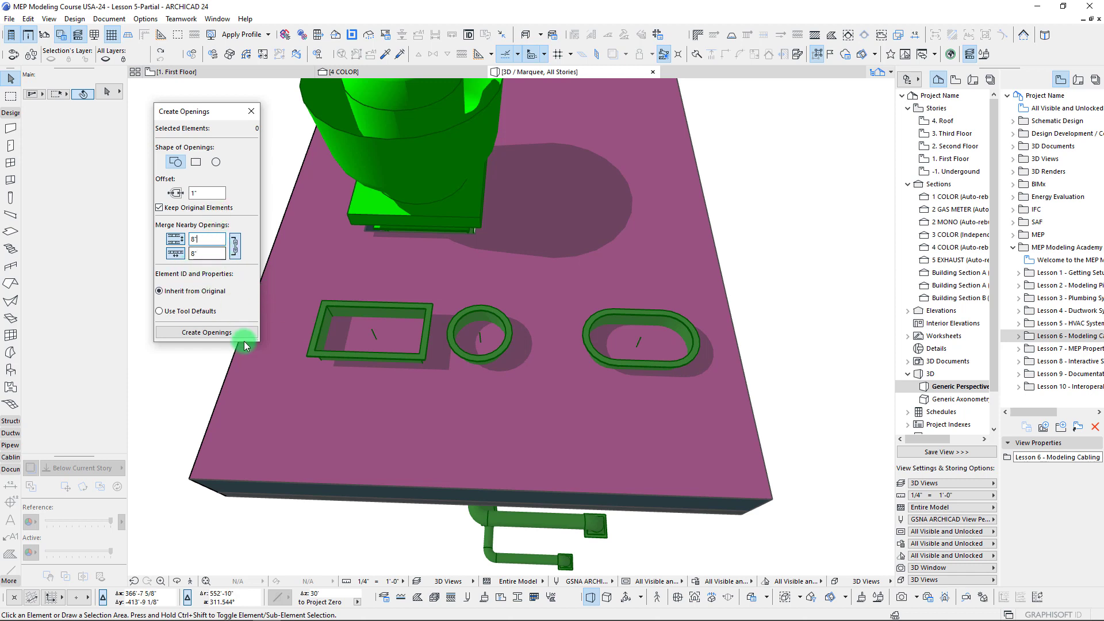
Step: Create slab openings from all three ducts, following their shapes, with a 1" offset and both merge distances at 8"
click(379, 327)
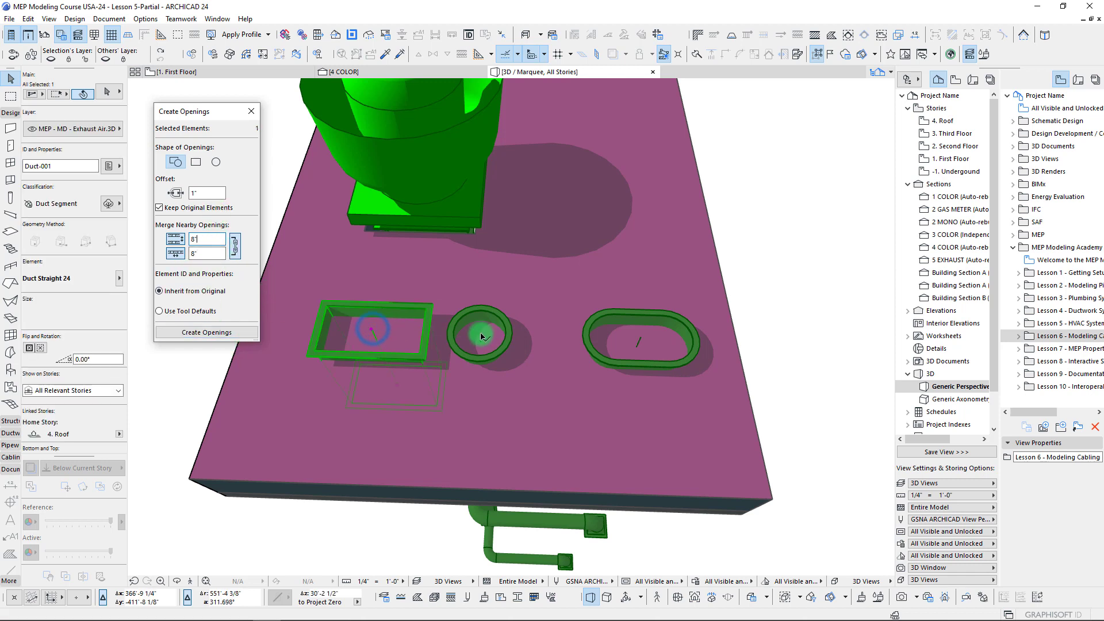
shift+click(642, 341)
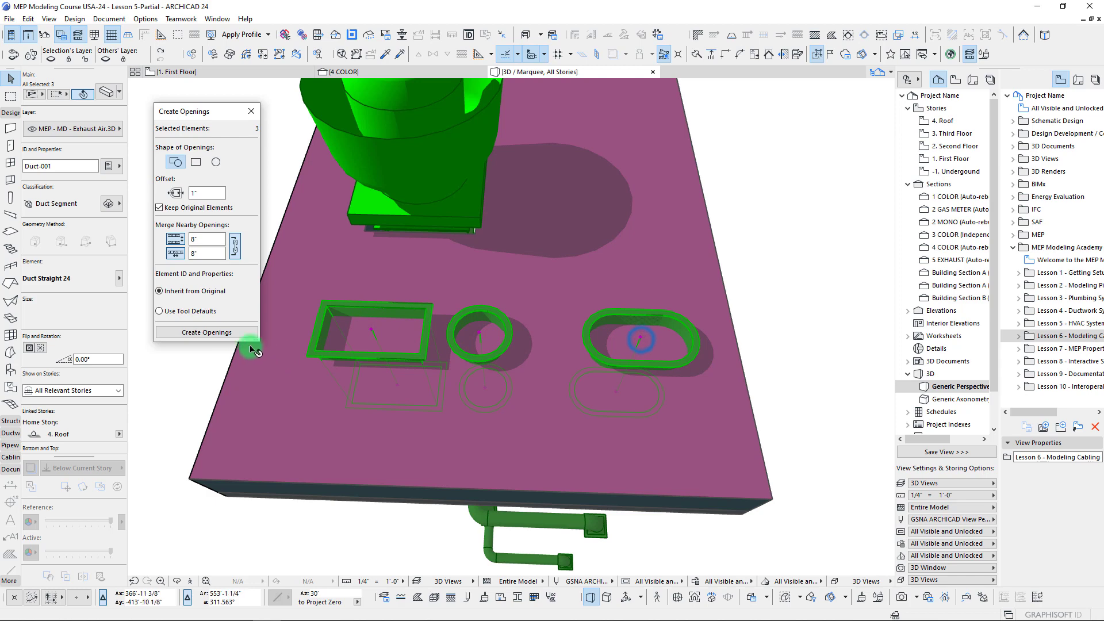
shift+middle_drag(522, 413, 590, 432)
shift+middle_drag(519, 348, 799, 486)
mouse_move(486, 362)
shift+middle_down()
mouse_move(798, 360)
mouse_move(572, 377)
mouse_move(477, 358)
shift+middle_up()
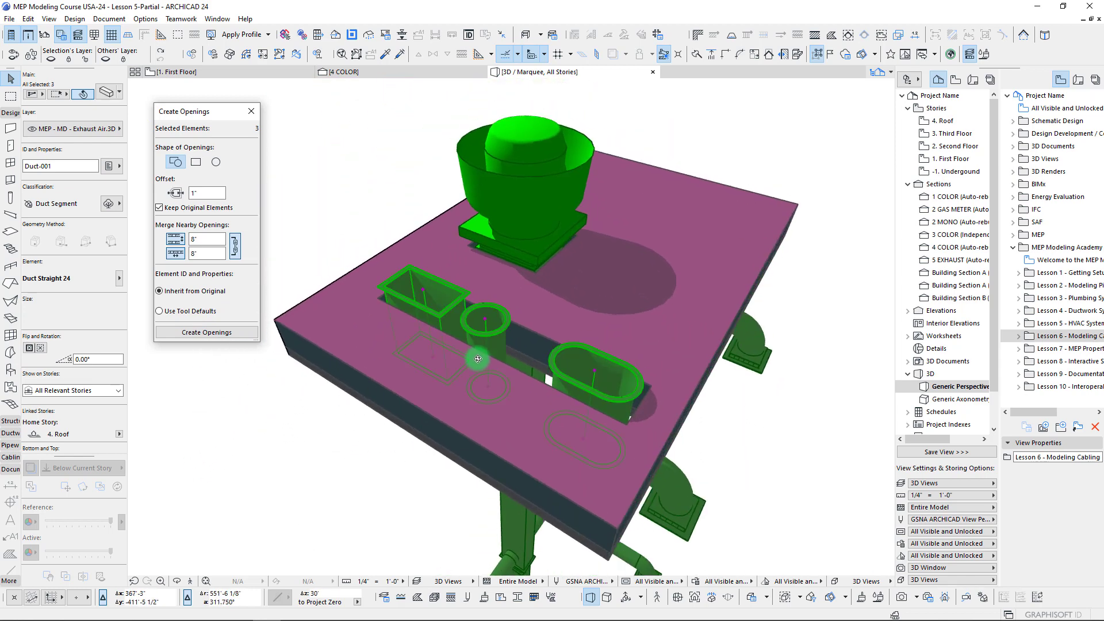